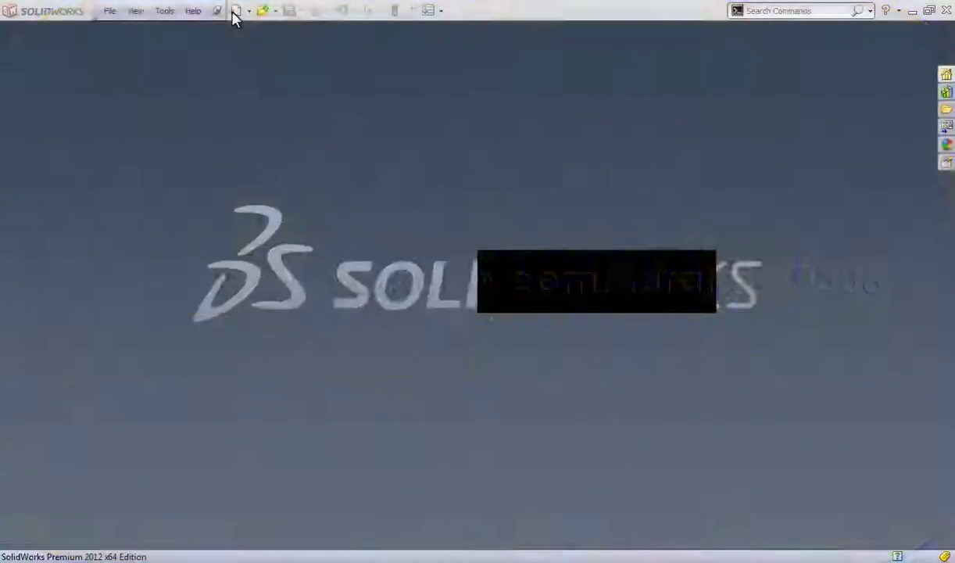
Create a new assembly and load AS-07.SLDASM as its first component, rebuilding it.
left_click(235, 10)
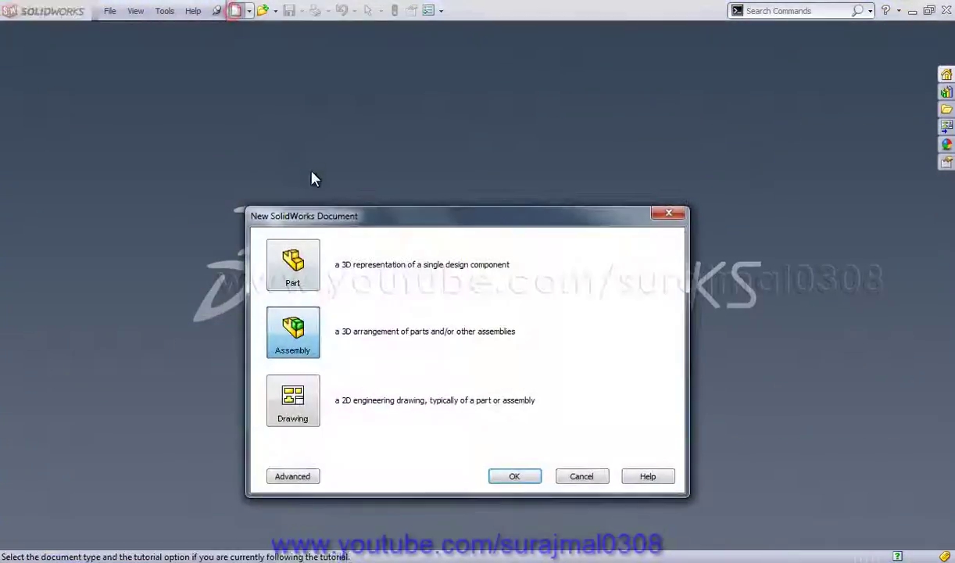
left_click(512, 477)
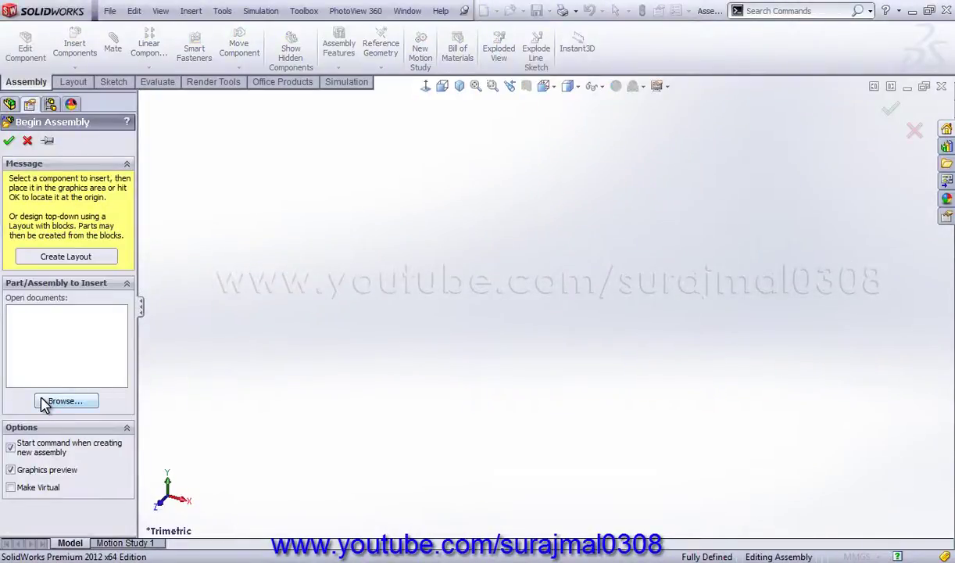
left_click(43, 402)
type("as")
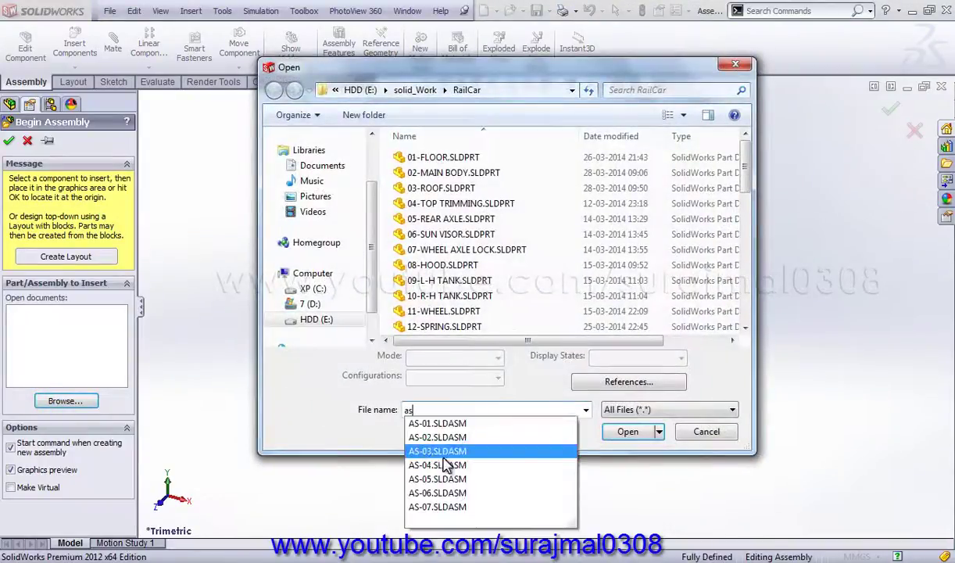
left_click(469, 508)
left_click(617, 435)
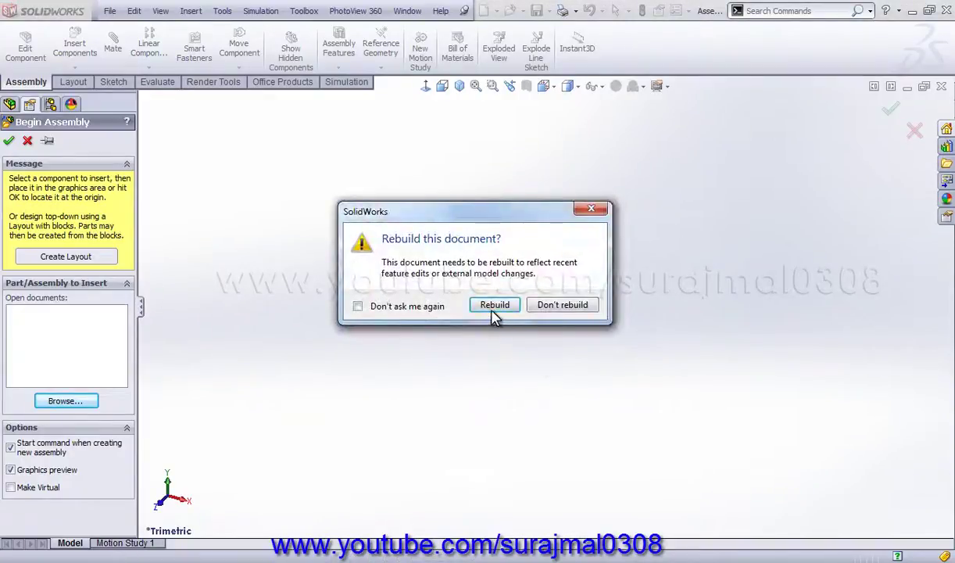
left_click(493, 309)
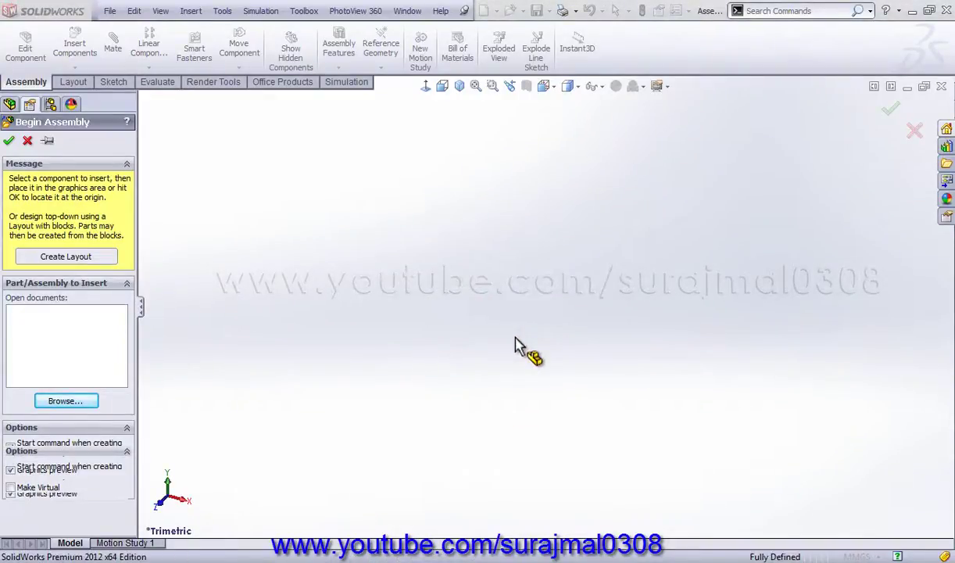
Place AS-07, then insert AS-06.SLDASM to the right of the bus.
left_click(512, 334)
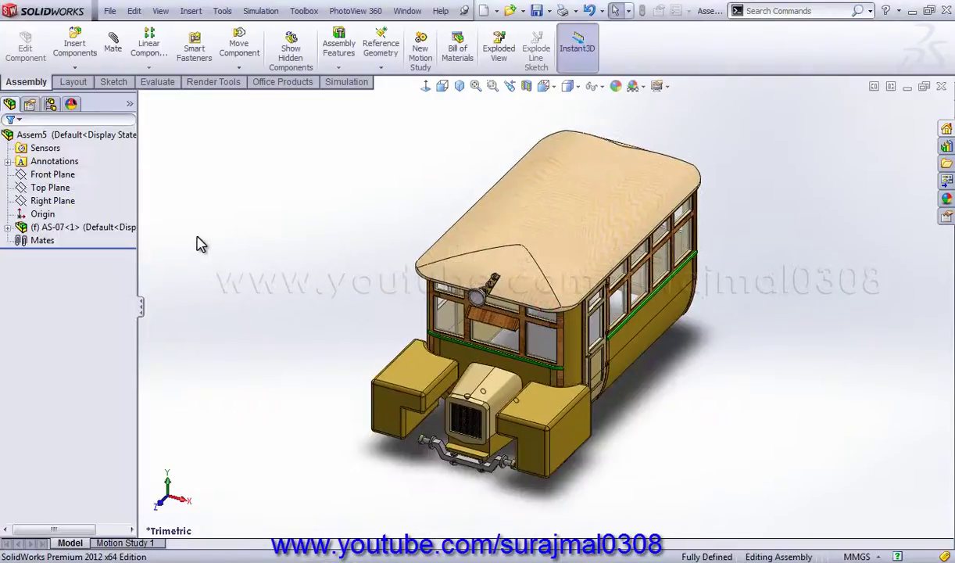
left_click(76, 52)
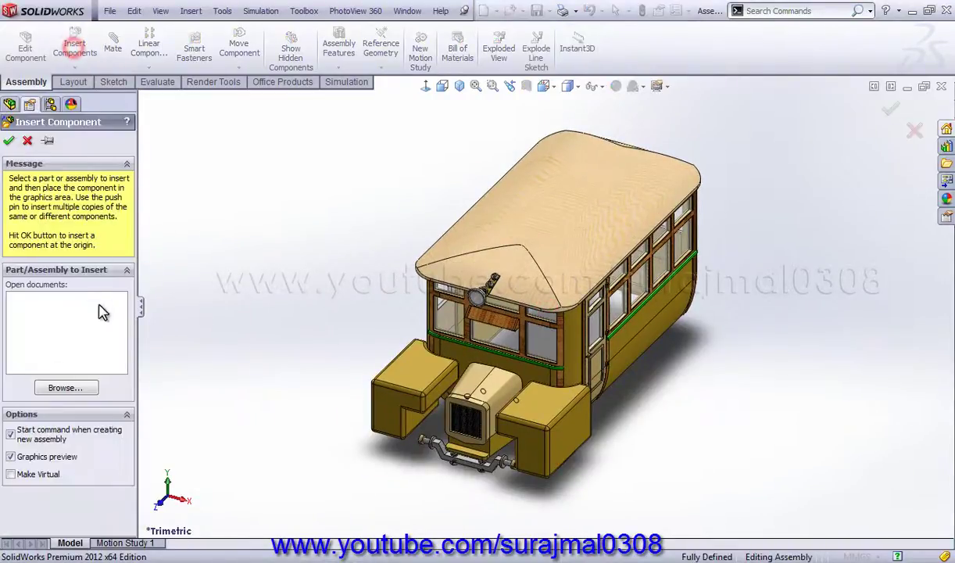
left_click(84, 389)
type("as")
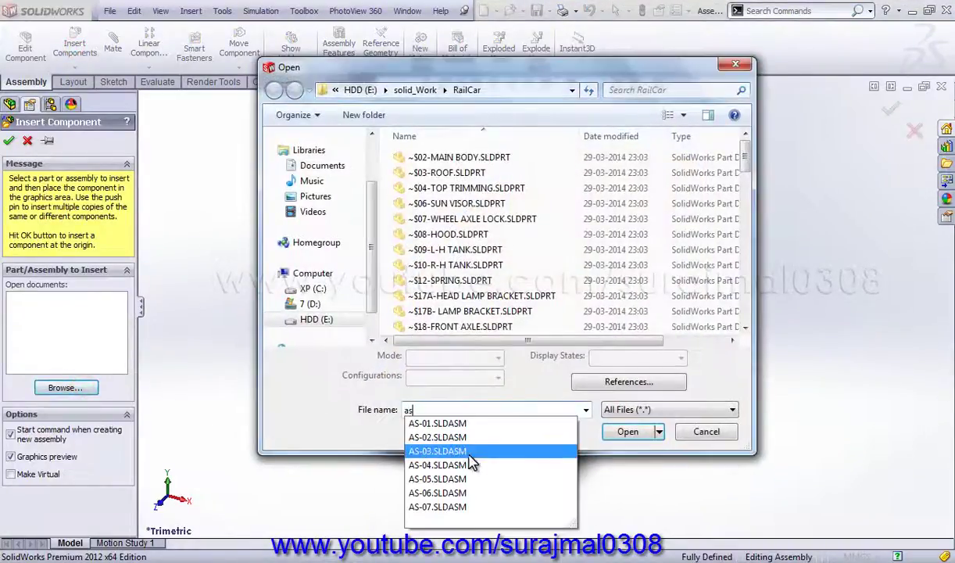
left_click(484, 494)
left_click(625, 432)
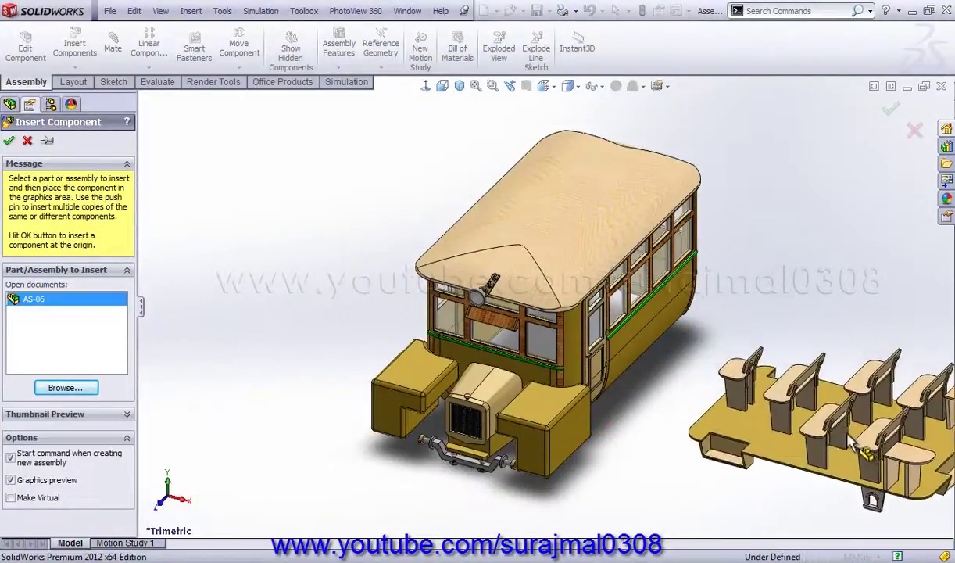
left_click(796, 434)
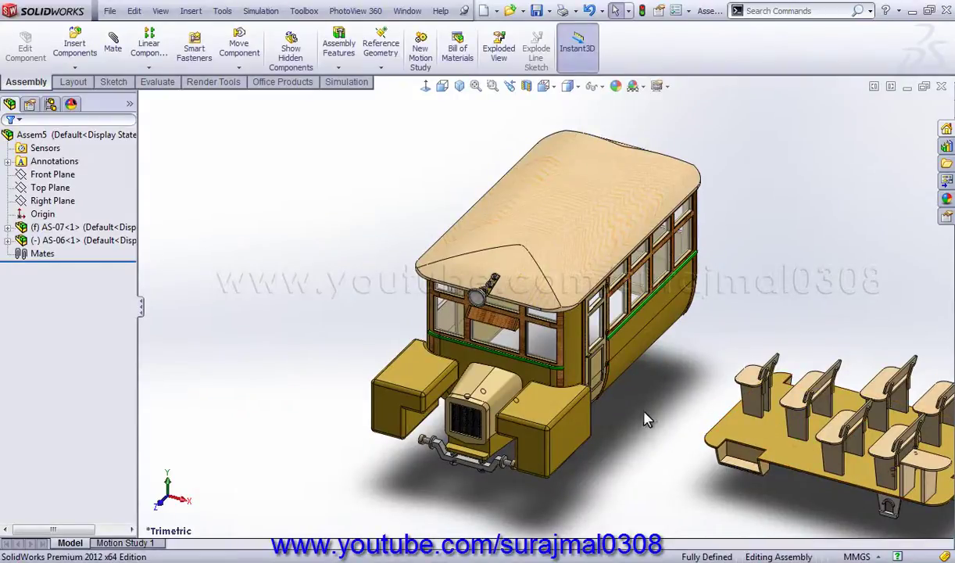
Select the top face of the AS-06 floor and start a mate from it.
mouse_move(618, 397)
middle_mouse_down()
mouse_move(515, 334)
mouse_move(786, 478)
middle_mouse_up()
left_click(821, 481)
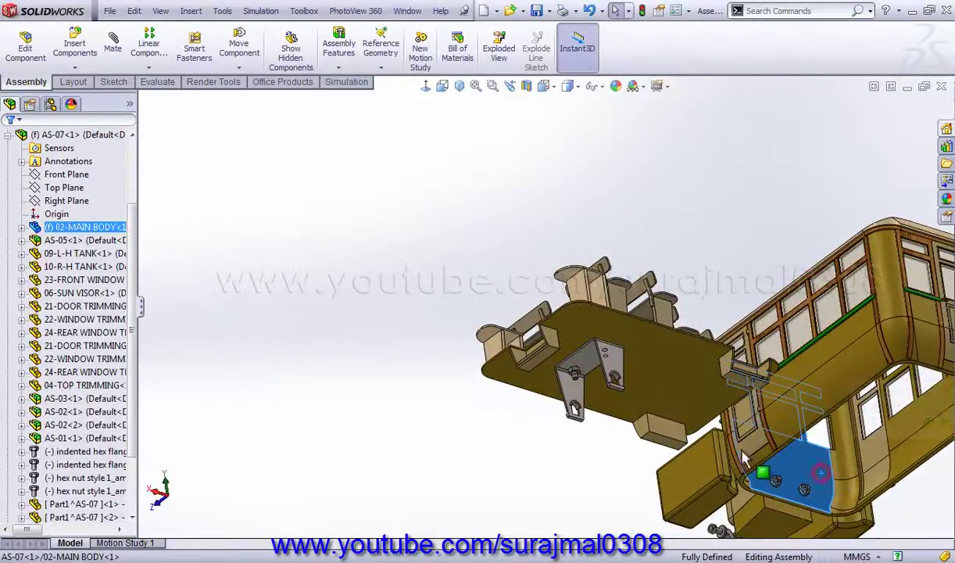
middle_click_drag(618, 376, 852, 274)
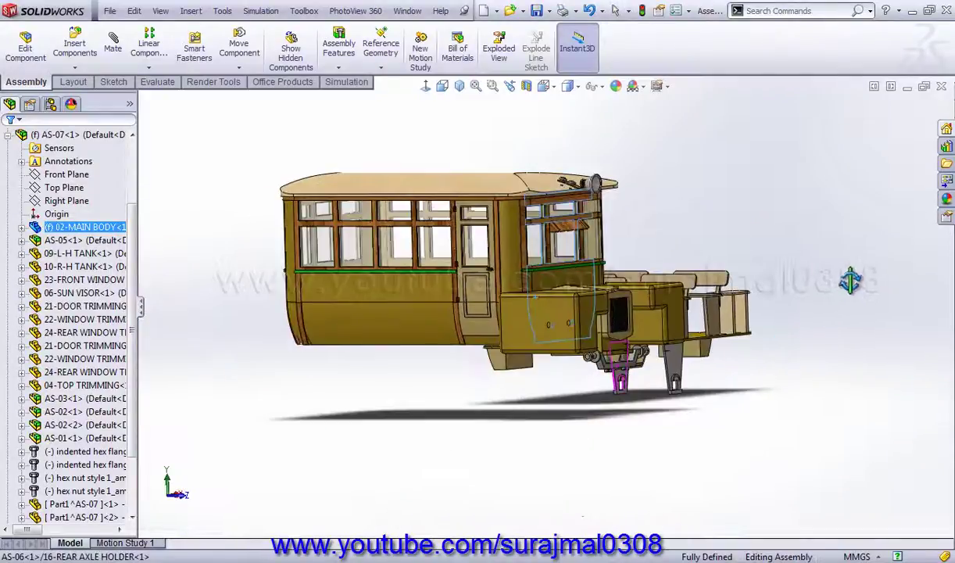
scroll(561, 352, "down", 1)
scroll(516, 311, "down", 3)
scroll(480, 292, "down", 3)
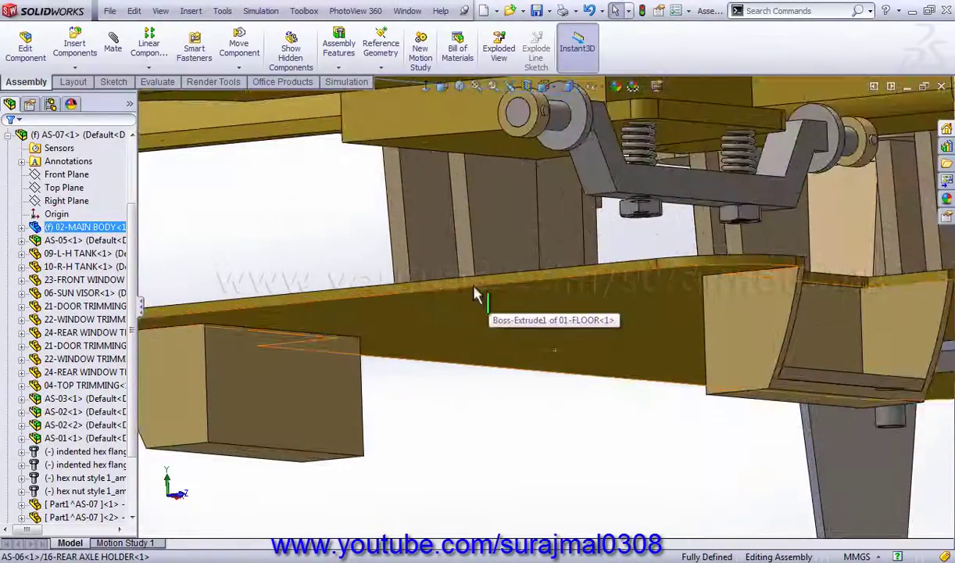
left_click(469, 291)
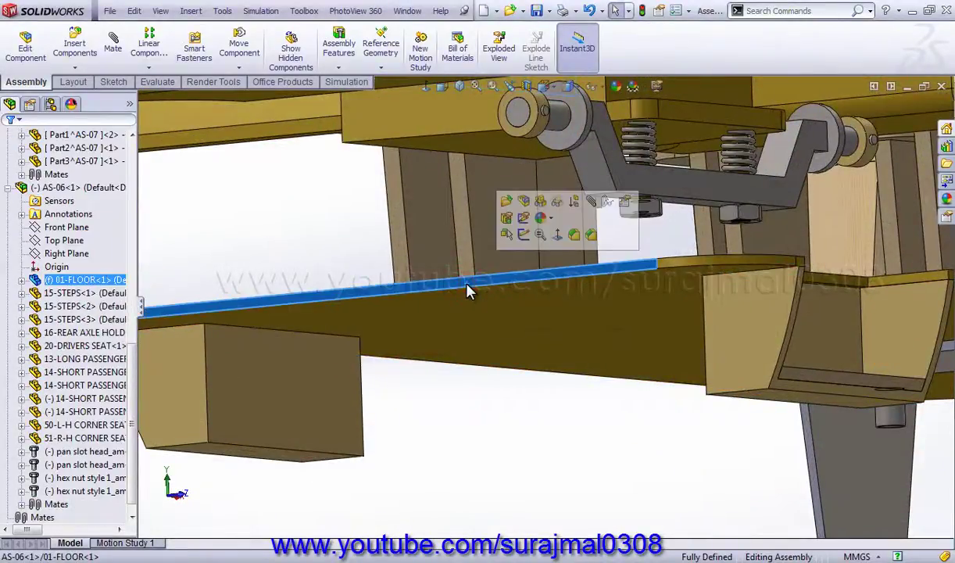
left_click(592, 202)
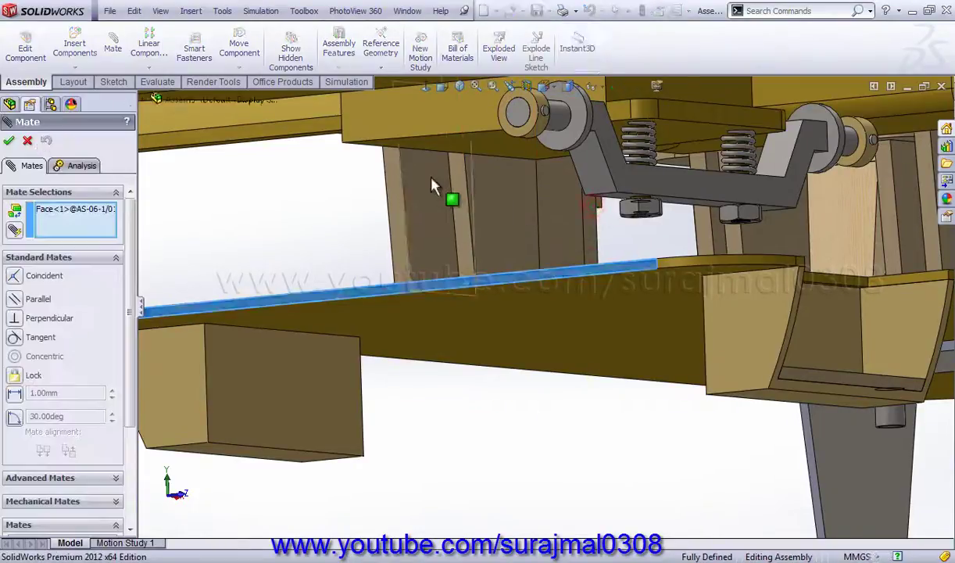
Mate the floor face coincident with the main body's underside and return to trimetric view.
scroll(434, 186, "up", 5)
middle_click_drag(431, 175, 547, 150)
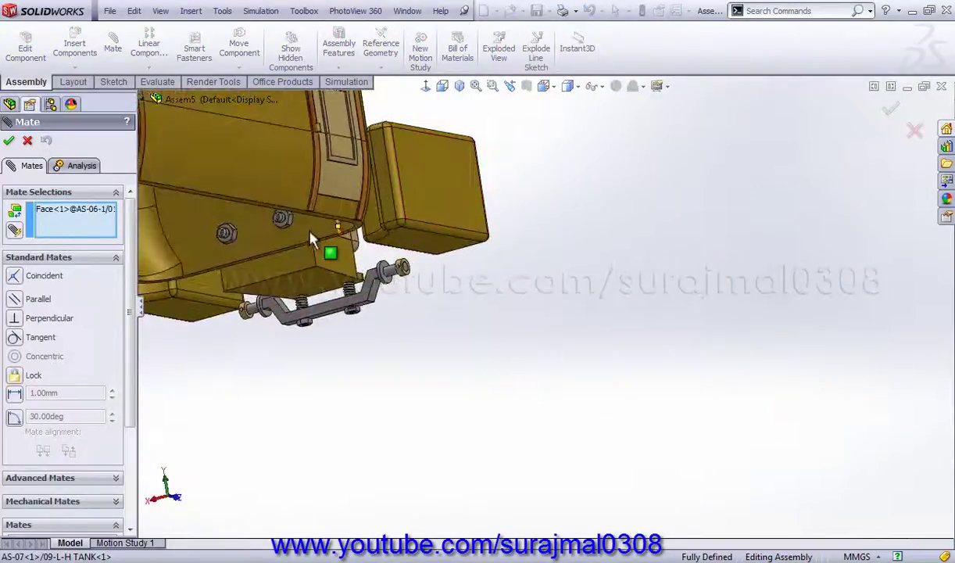
left_click(301, 237)
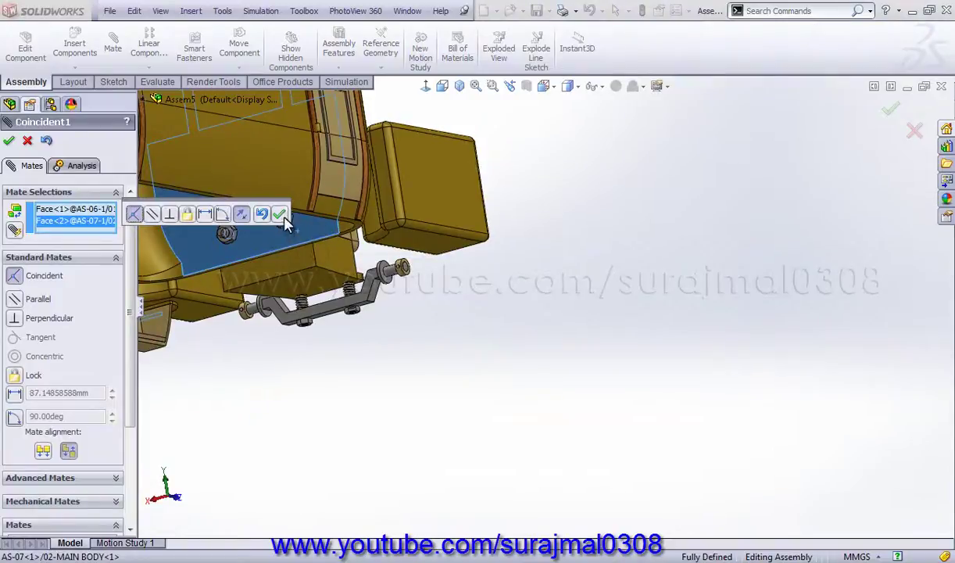
left_click(280, 214)
middle_click_drag(485, 211, 670, 187)
key("ctrl+7")
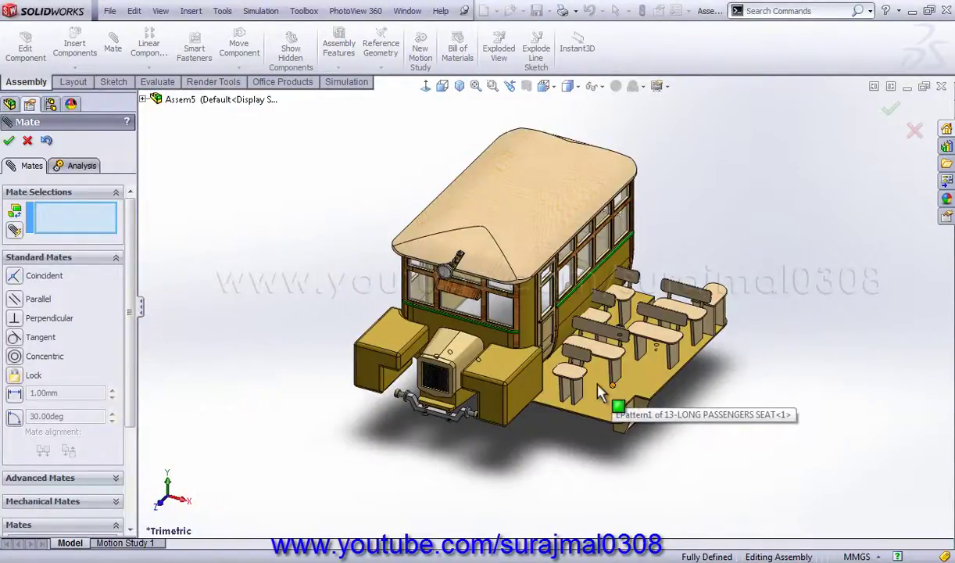
left_click(144, 100)
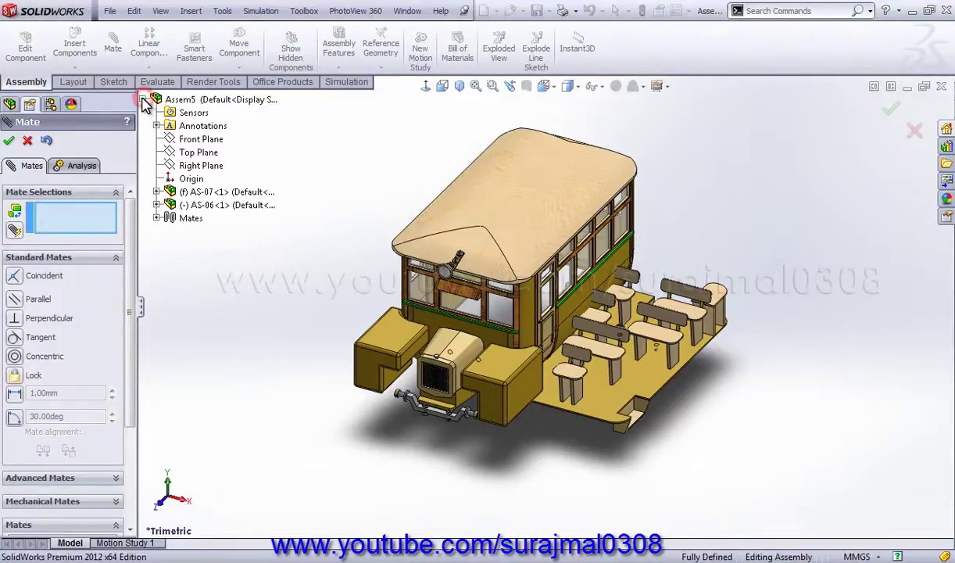
Set up a Symmetric mate with the 01-FLOOR Front Plane as the symmetry plane.
left_click(157, 205)
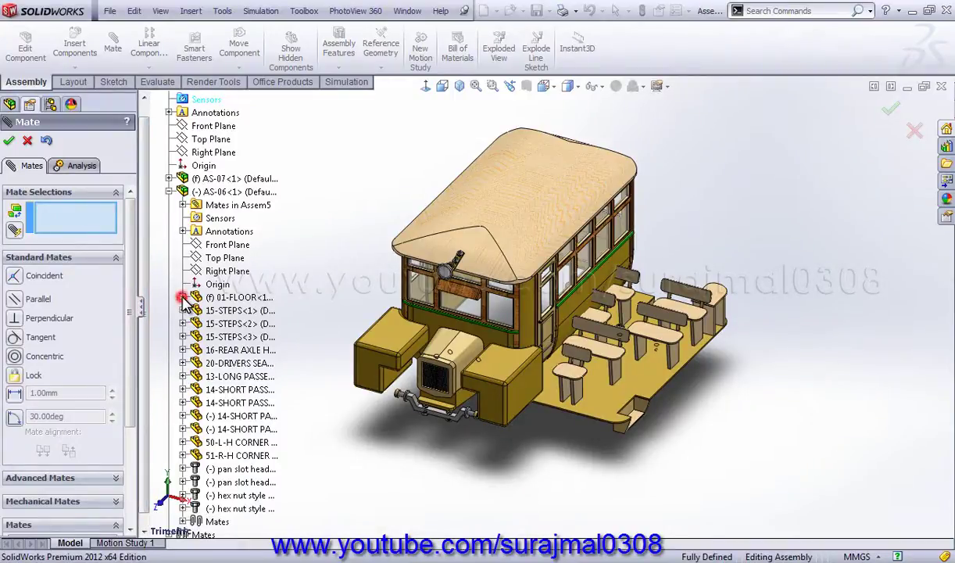
left_click(183, 298)
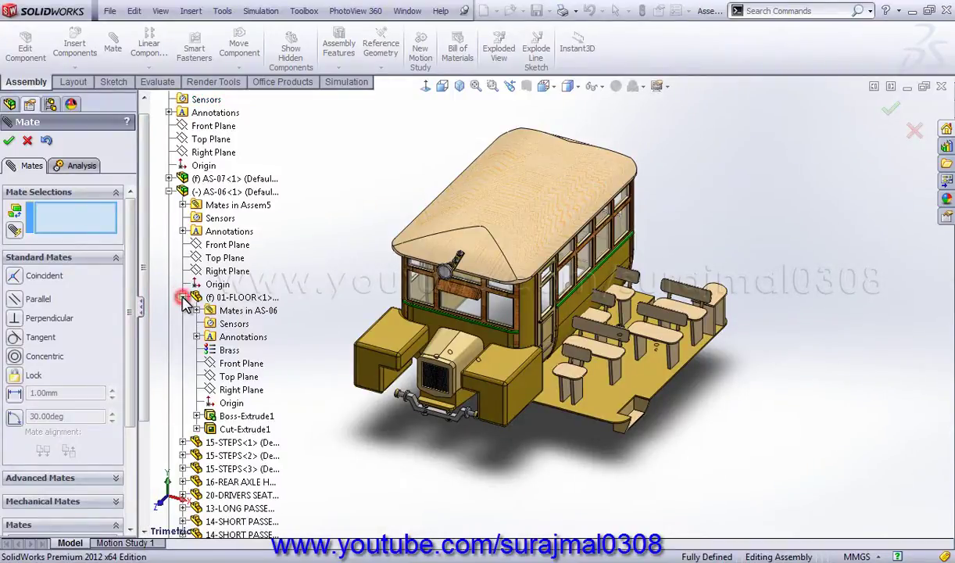
left_click(67, 478)
scroll(125, 344, "up", 3)
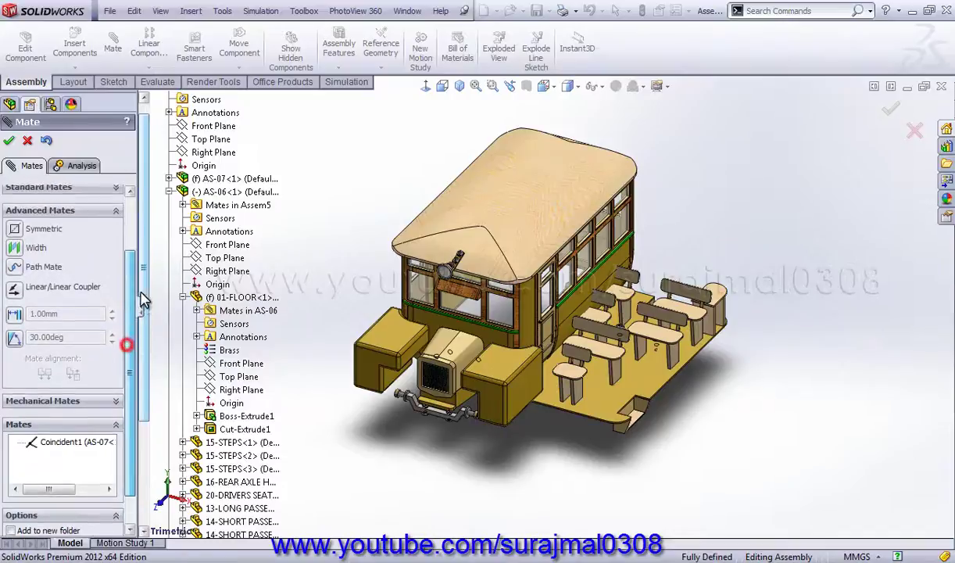
left_click(15, 295)
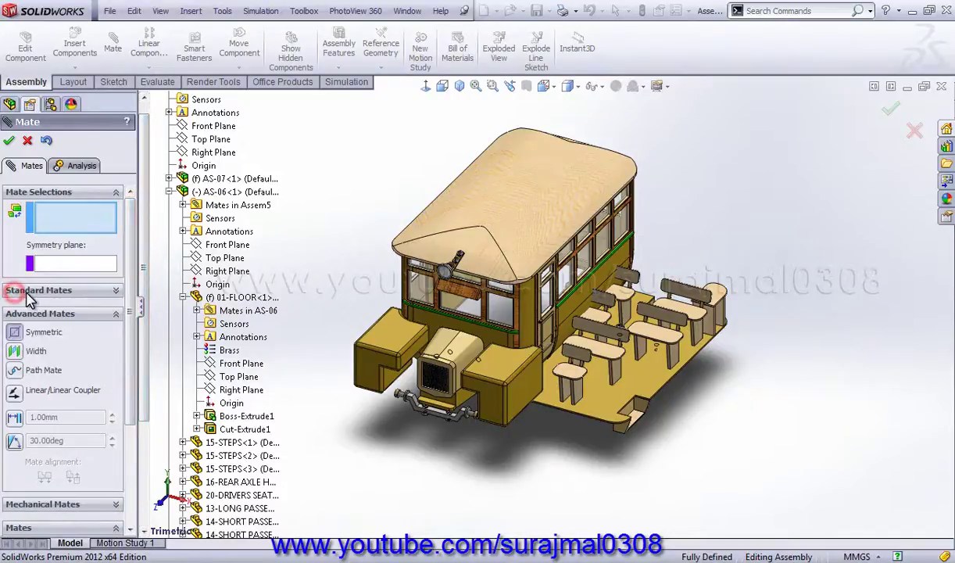
left_click(58, 268)
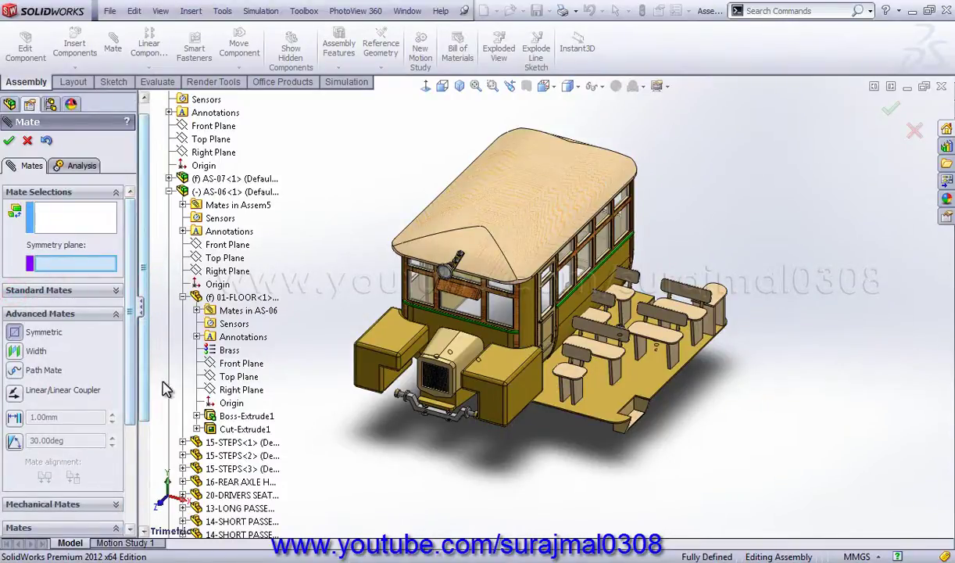
left_click(232, 366)
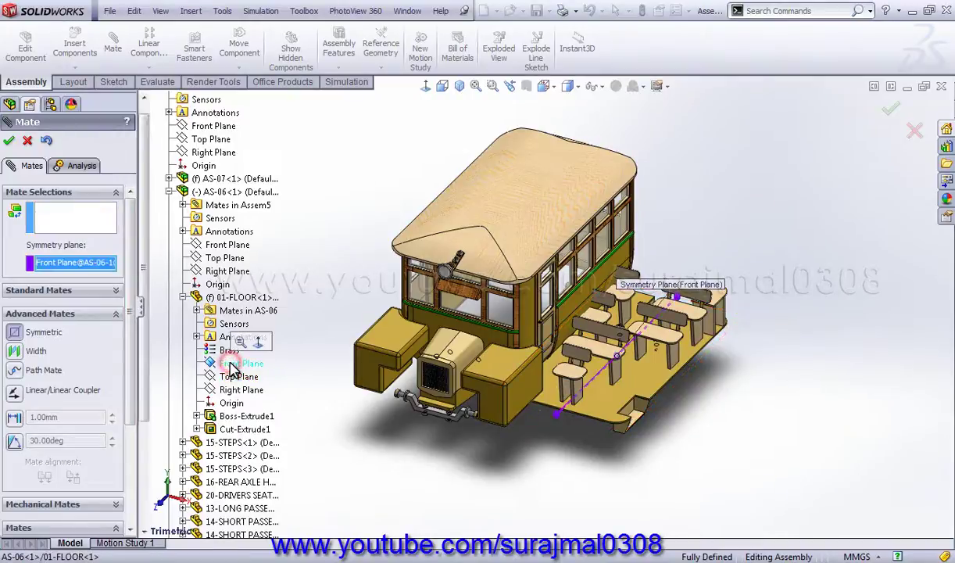
Select two opposite side faces of the main body and accept Symmetric1.
left_click(60, 217)
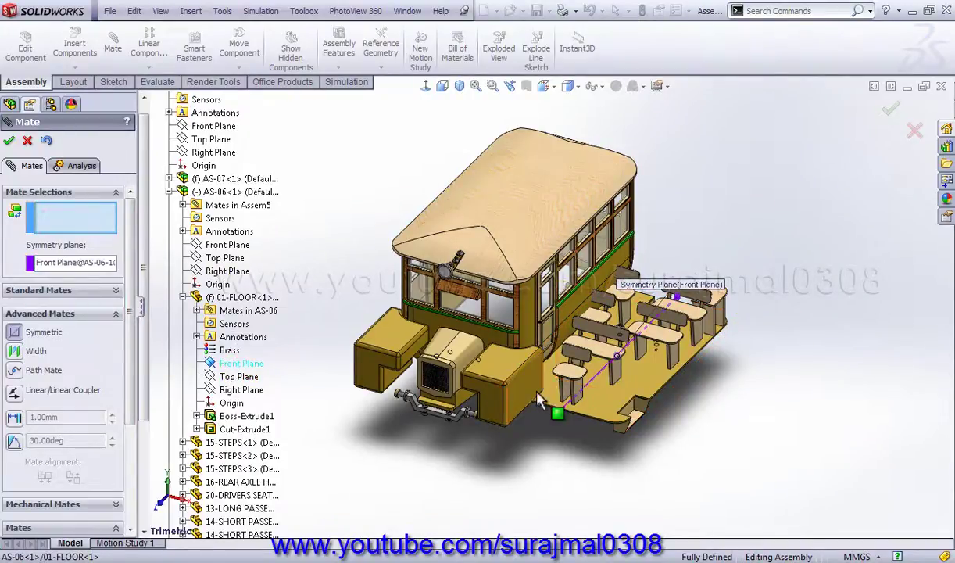
mouse_move(559, 410)
middle_mouse_down()
mouse_move(522, 288)
mouse_move(522, 320)
middle_mouse_up()
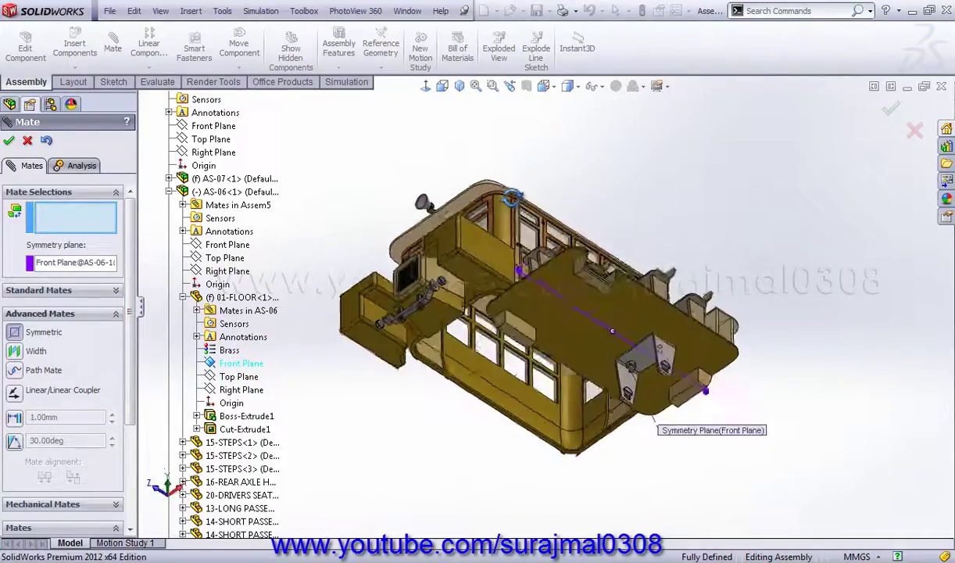
left_click(491, 380)
middle_click_drag(491, 381, 562, 313)
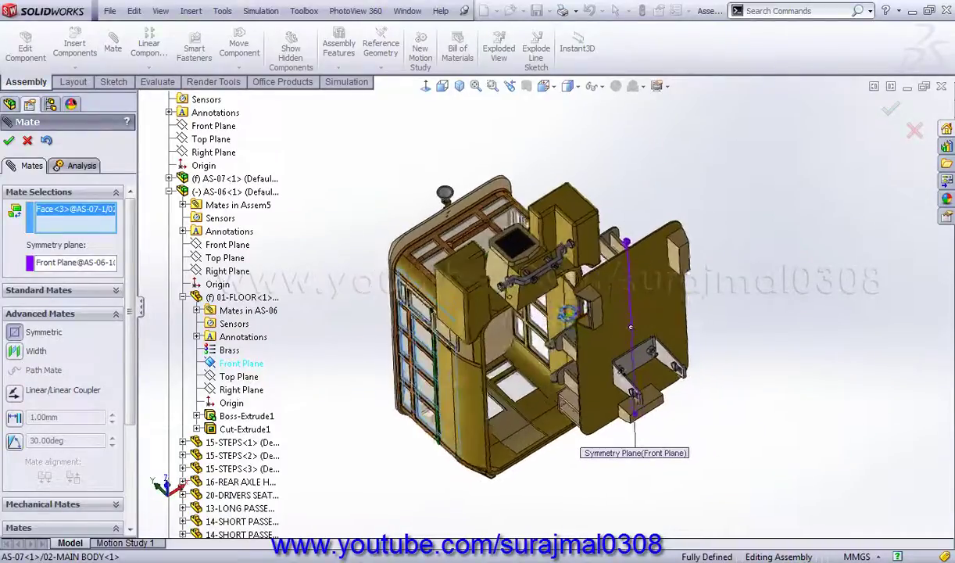
left_click(564, 317)
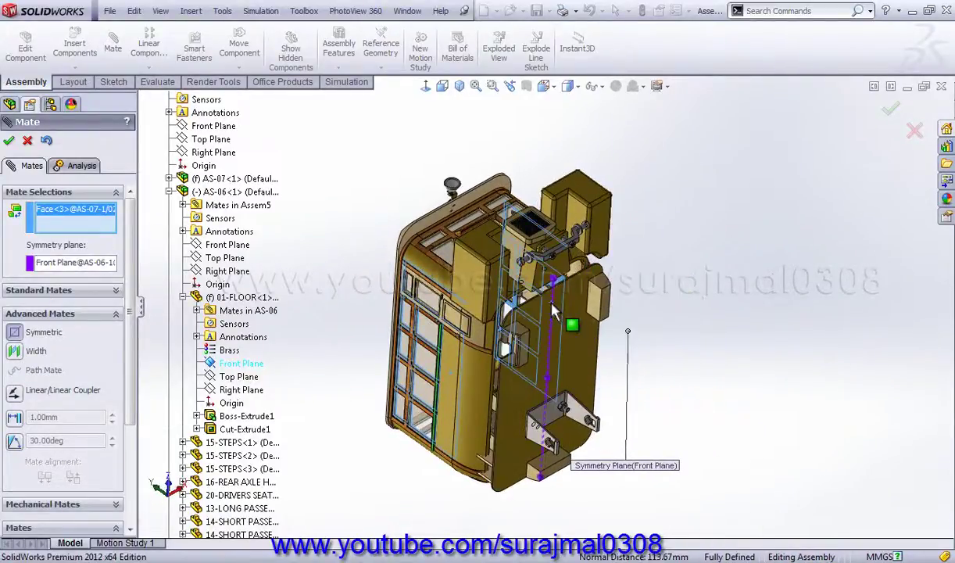
left_click(895, 115)
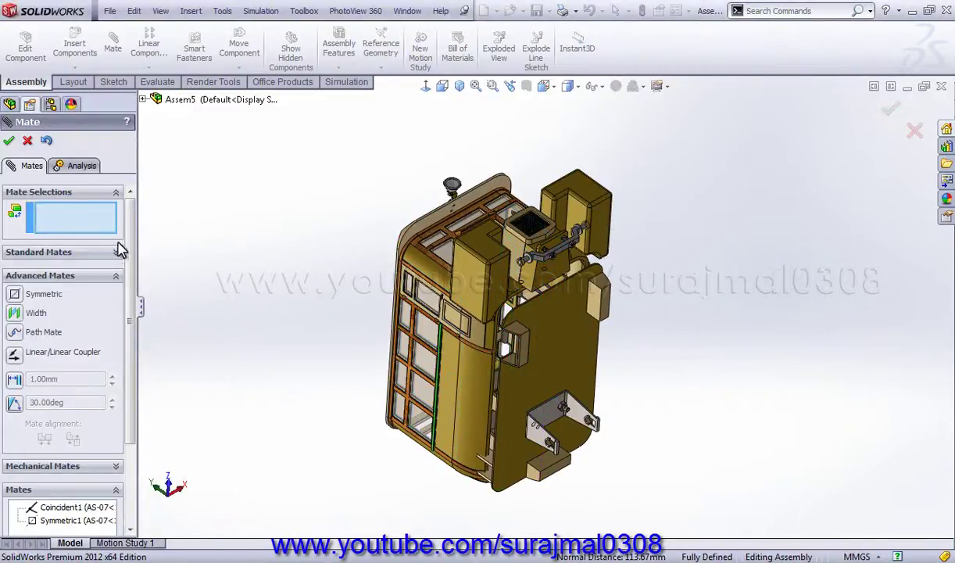
Pick the AS-06 floor's right edge as the first mate entity.
left_click(38, 252)
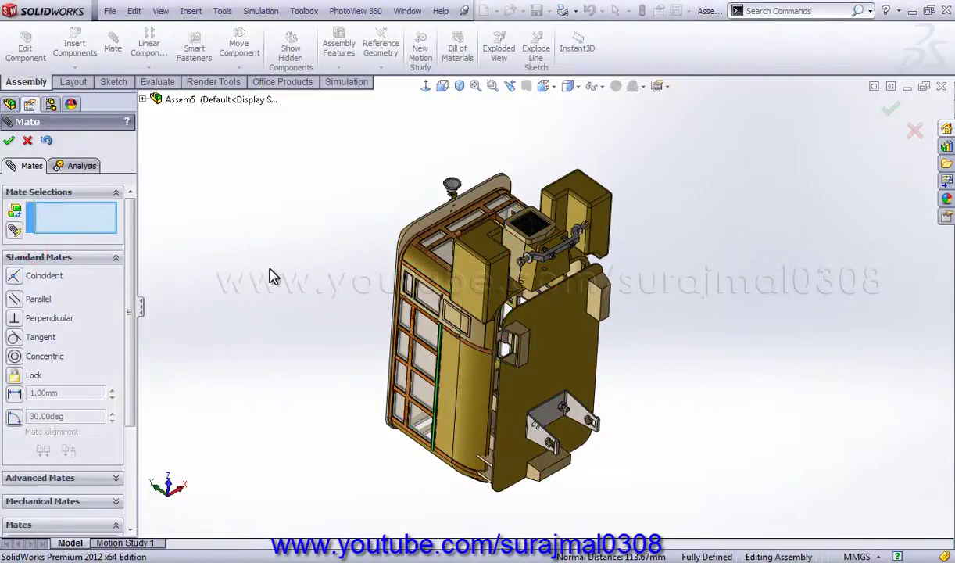
key("space")
left_click(337, 207)
scroll(688, 366, "down", 3)
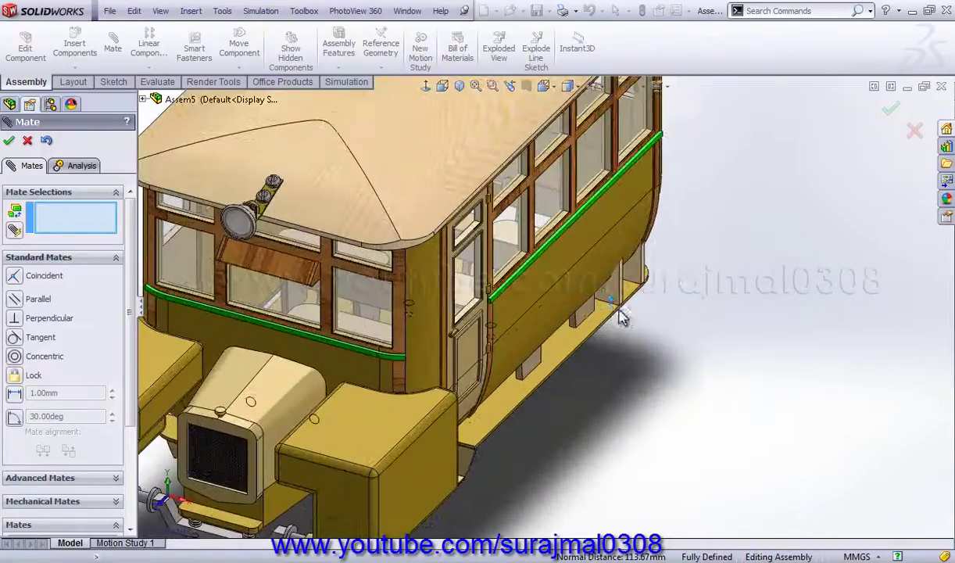
mouse_move(688, 366)
middle_mouse_down()
mouse_move(522, 273)
mouse_move(464, 273)
mouse_move(646, 318)
middle_mouse_up()
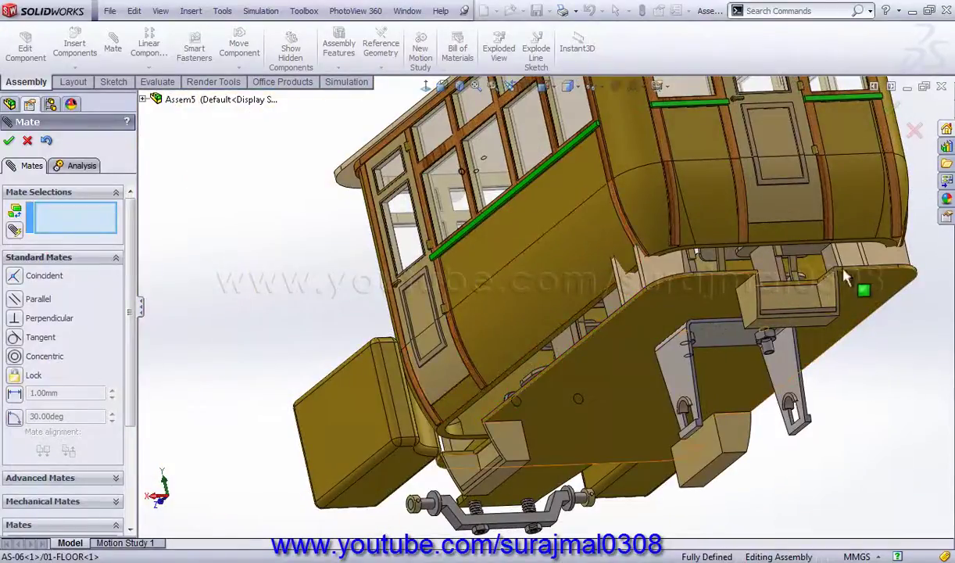
scroll(813, 278, "down", 5)
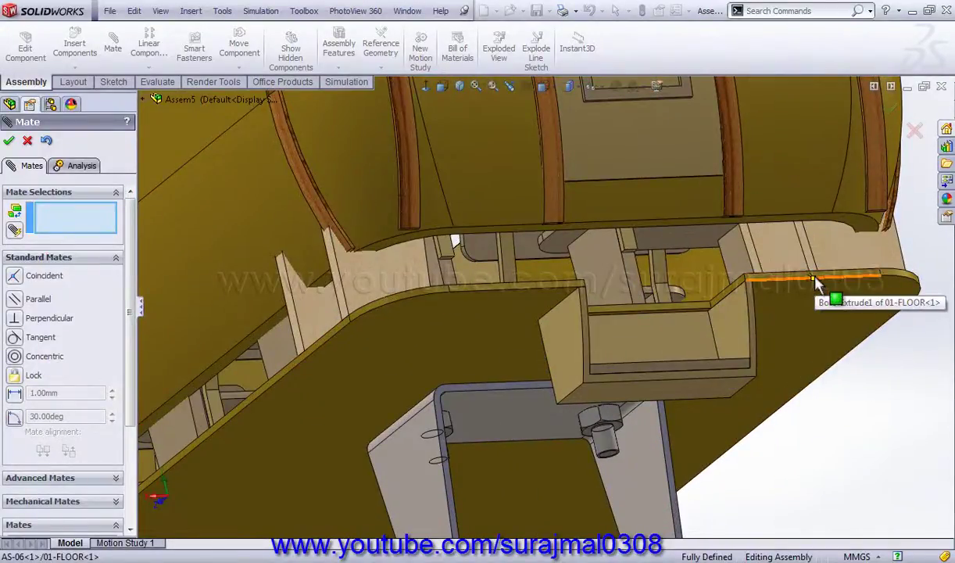
left_click(813, 279)
Mate the AS-07 body face coincident with that floor edge.
middle_click_drag(725, 255, 708, 238)
scroll(708, 237, "up", 3)
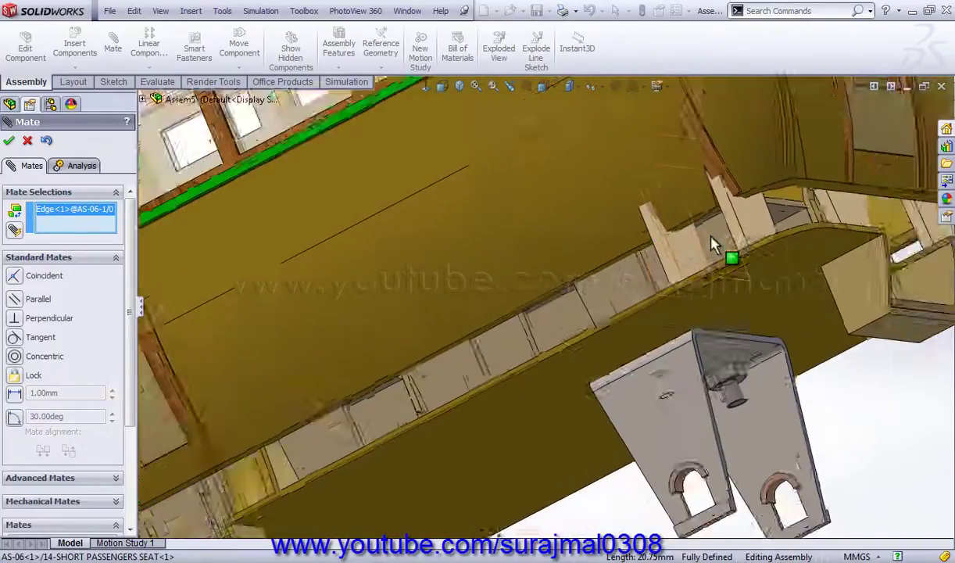
scroll(727, 250, "up", 2)
scroll(619, 273, "down", 1)
scroll(618, 330, "down", 2)
mouse_move(615, 328)
middle_mouse_down()
mouse_move(663, 284)
mouse_move(679, 294)
middle_mouse_up()
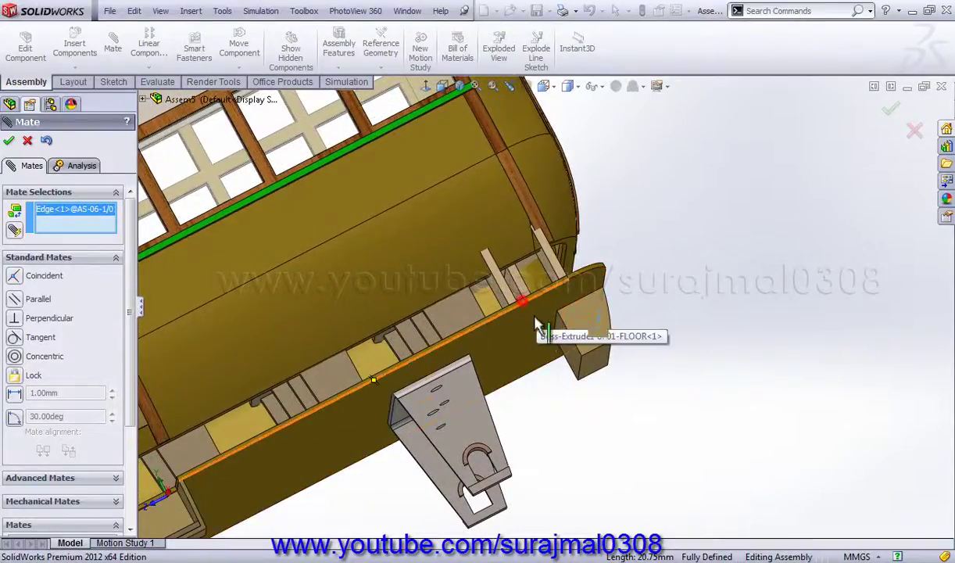
mouse_move(536, 324)
left_mouse_down()
mouse_move(578, 426)
mouse_move(633, 454)
mouse_move(663, 505)
mouse_move(591, 354)
left_mouse_up()
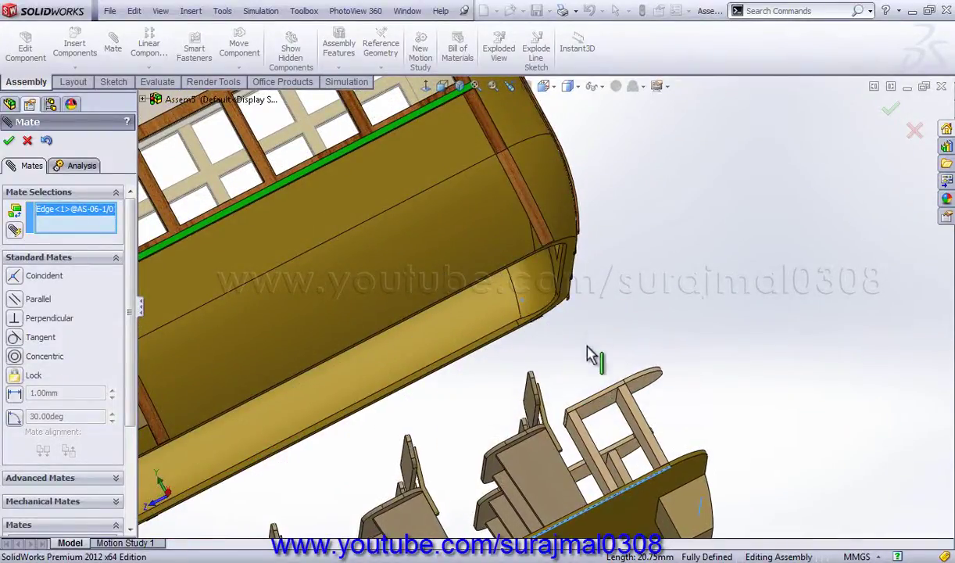
middle_click_drag(598, 325, 610, 328)
mouse_move(539, 318)
middle_mouse_down()
mouse_move(471, 319)
mouse_move(452, 273)
middle_mouse_up()
left_click(449, 263)
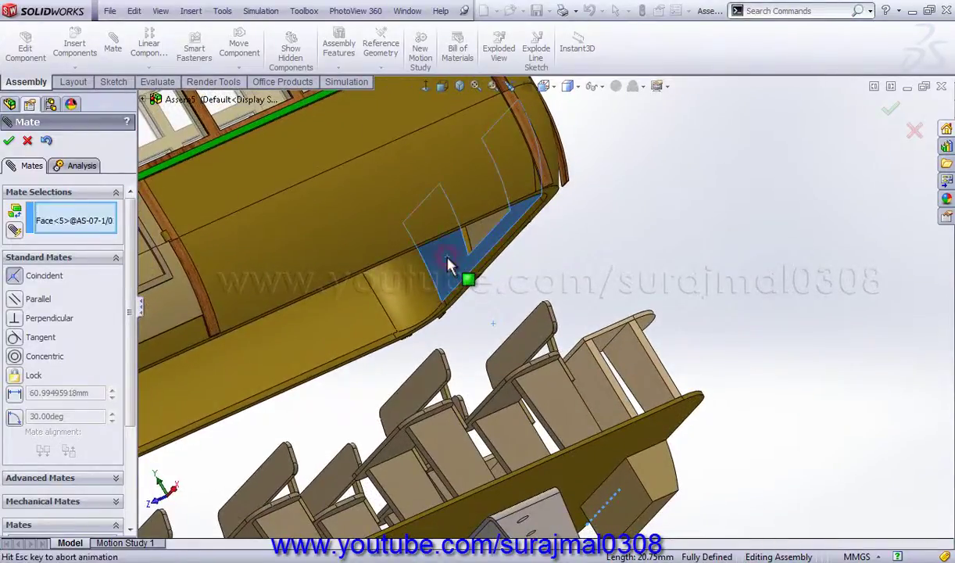
left_click(430, 240)
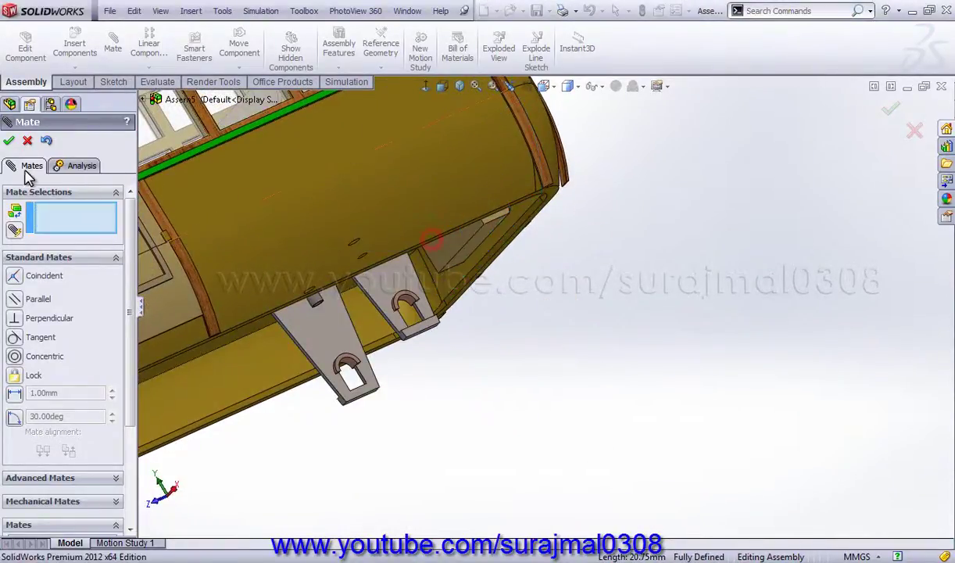
Close the Mate command and return to the trimetric view.
left_click(9, 141)
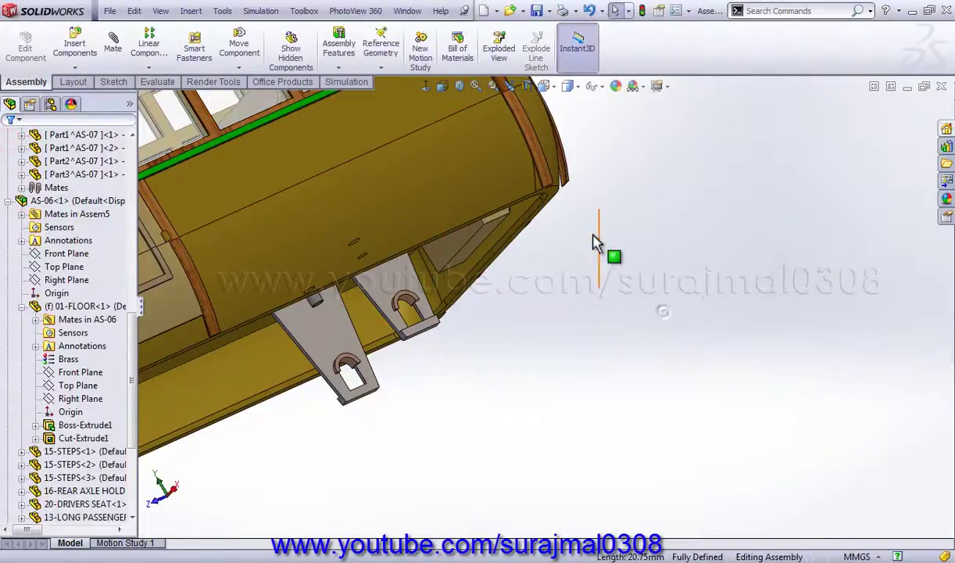
key("ctrl+1")
left_click(827, 300)
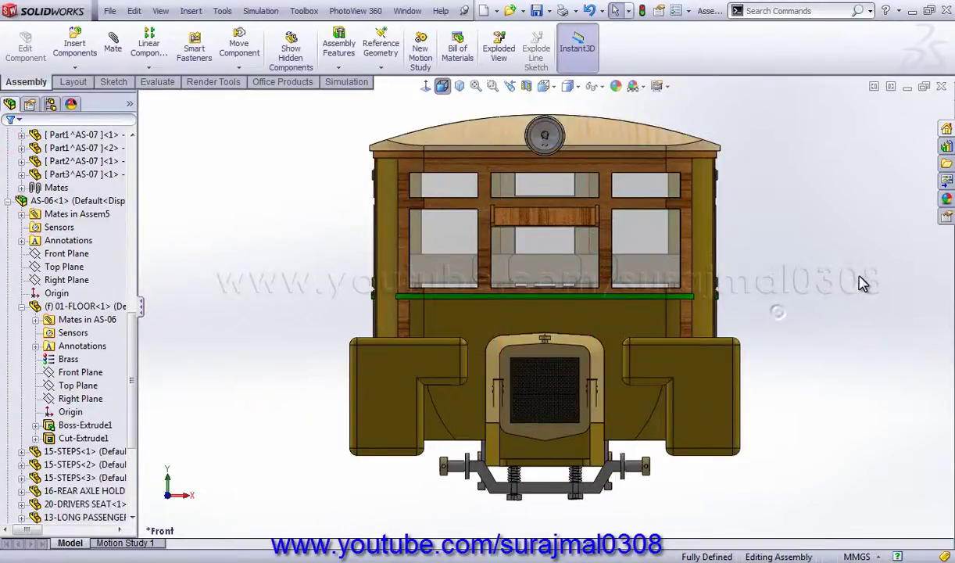
key("ctrl+7")
Insert 26-BACK STEPS.SLDPRT and place it loose beside the rear of the bus.
left_click(75, 45)
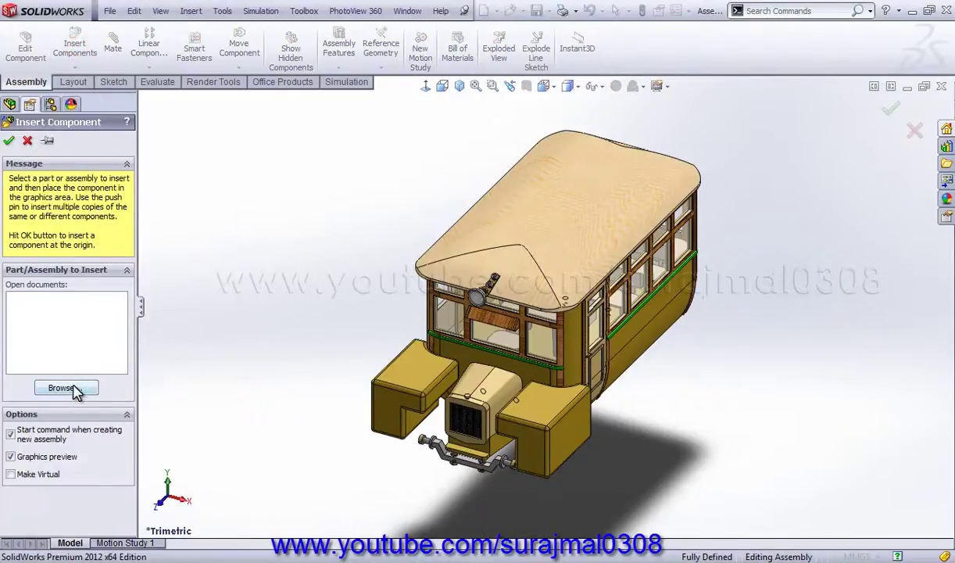
left_click(66, 388)
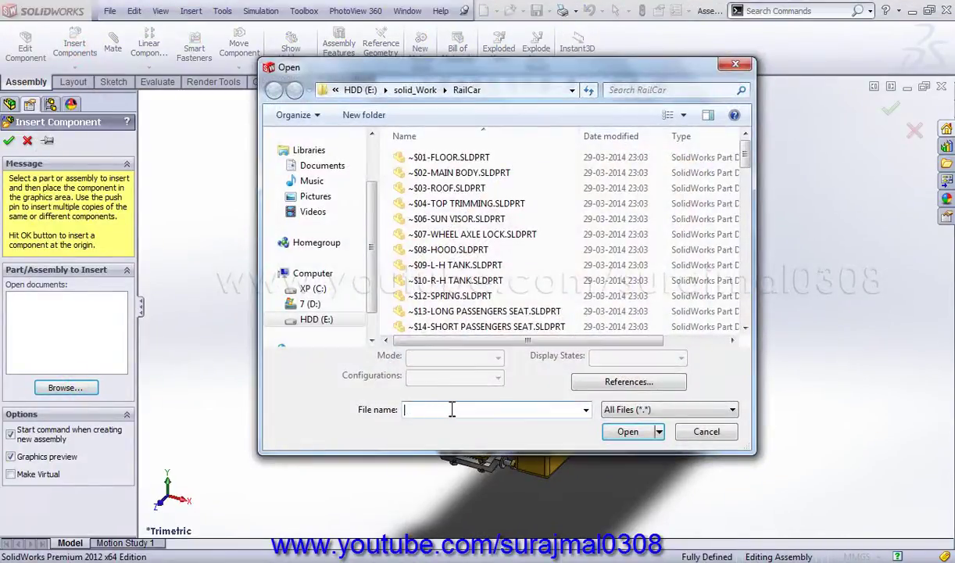
type("26")
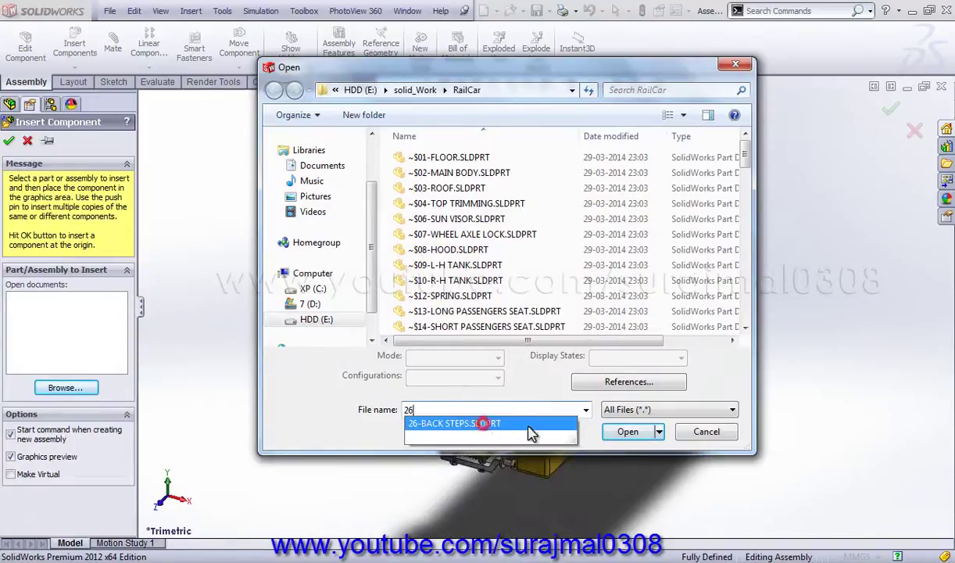
left_click(528, 426)
left_click(628, 432)
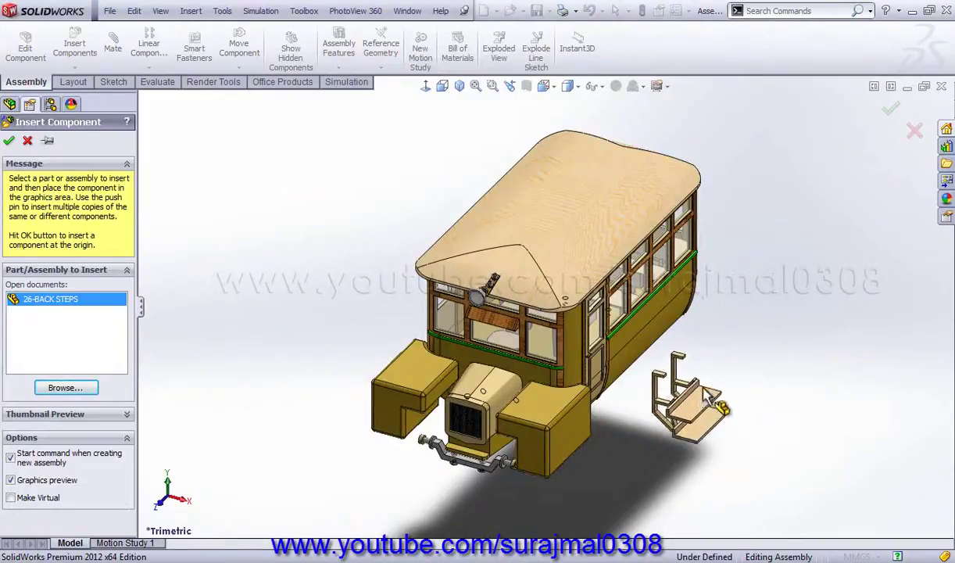
middle_click_drag(718, 258, 717, 355)
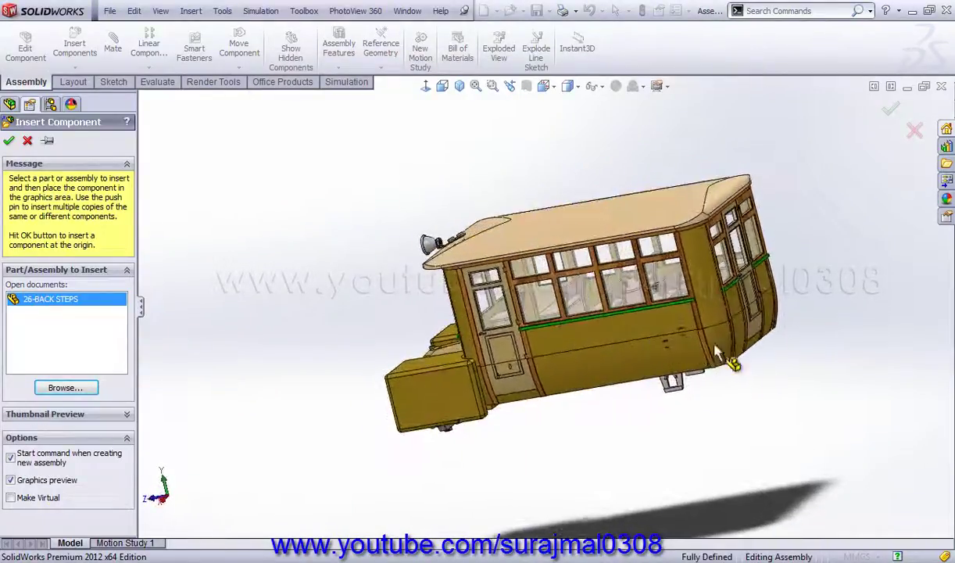
left_click(807, 368)
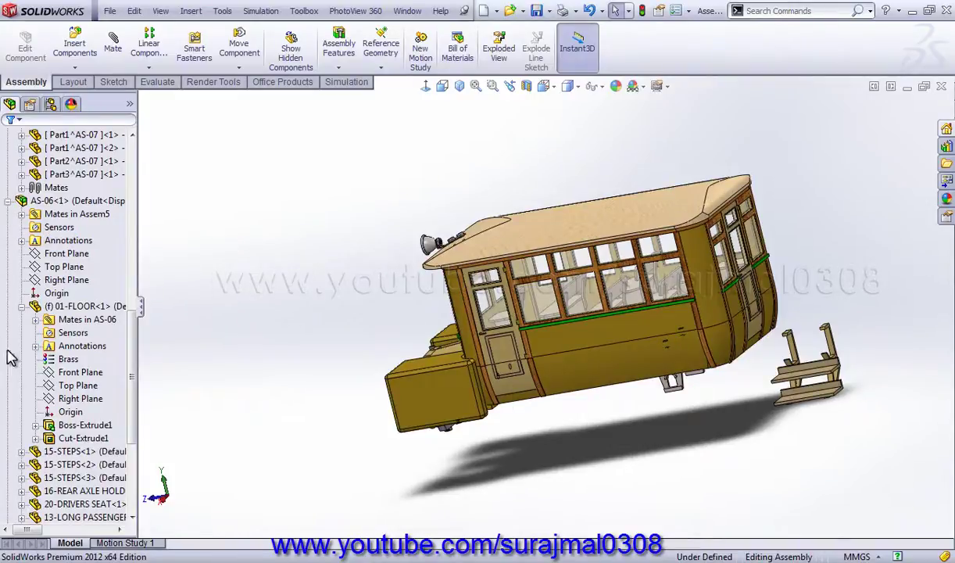
left_click(75, 373)
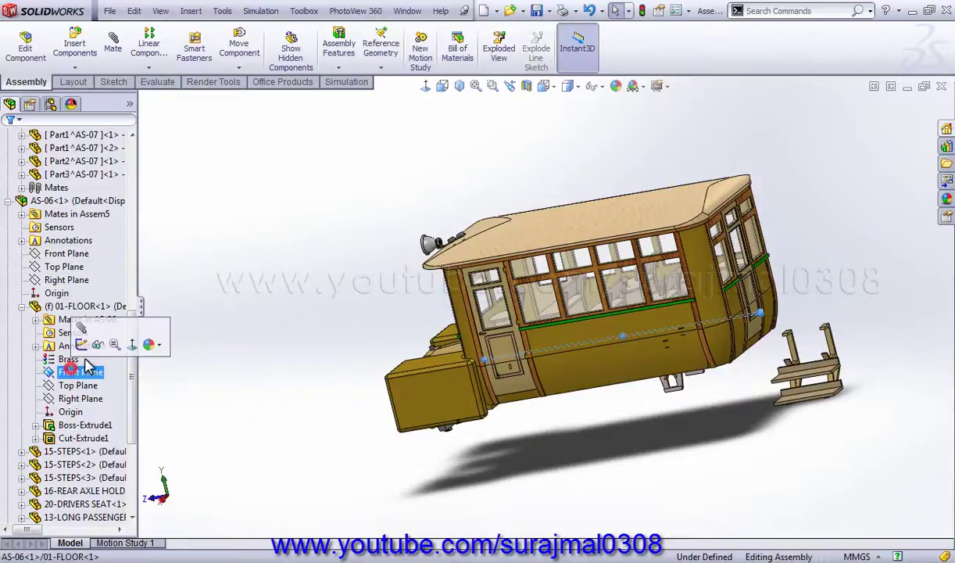
Mate the 26-BACK STEPS Front Plane coincident with the floor's Front Plane, flipping alignment.
left_click(81, 337)
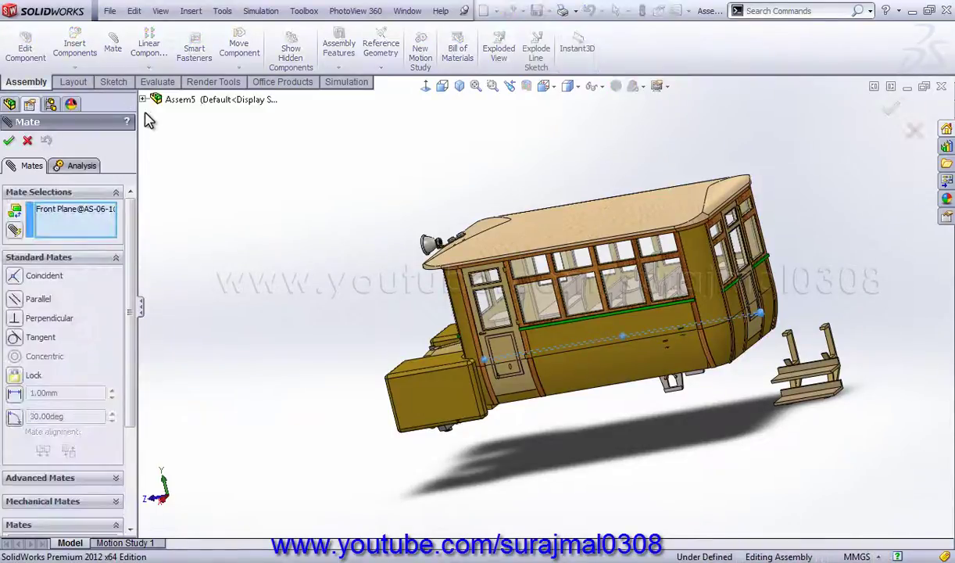
left_click(143, 100)
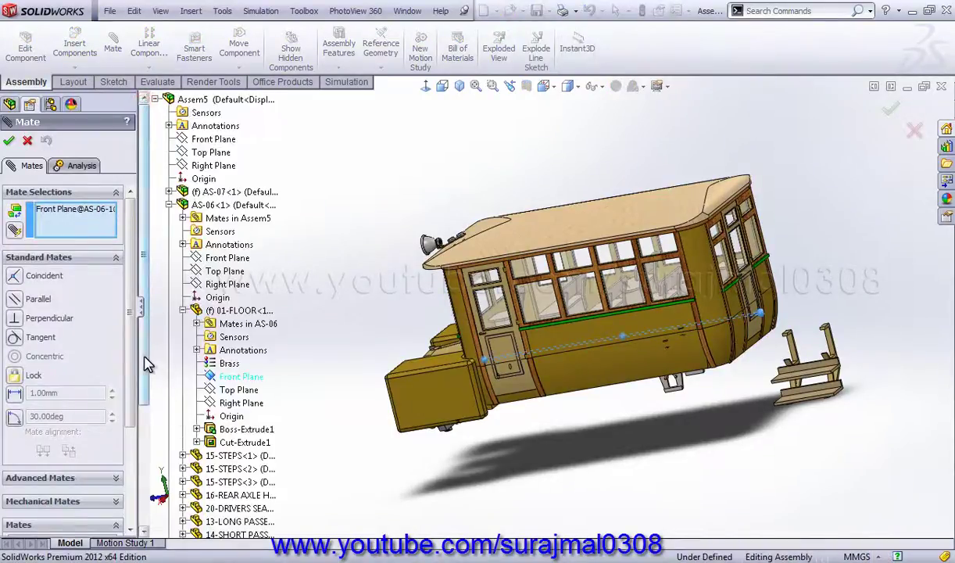
left_click_drag(144, 360, 155, 481)
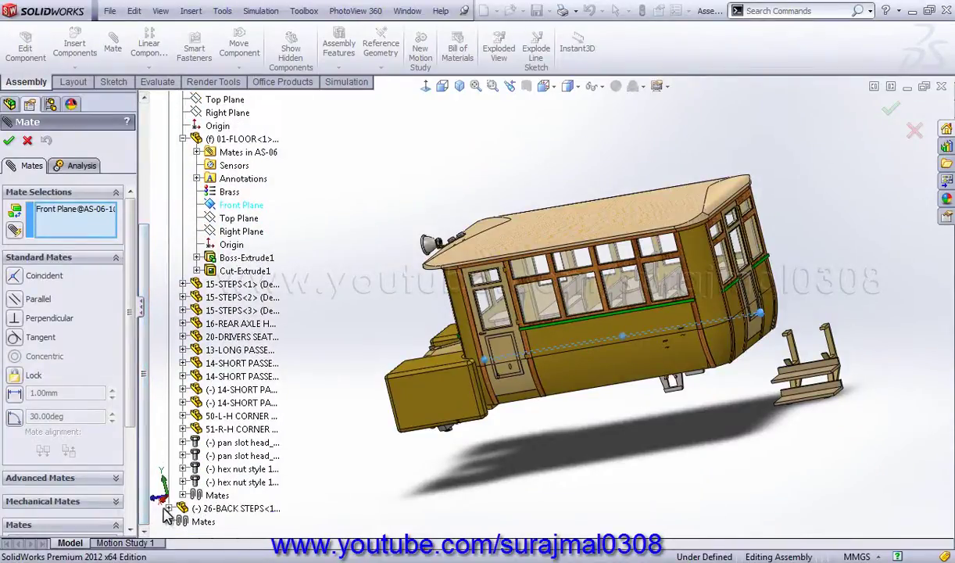
scroll(167, 256, "up", 4)
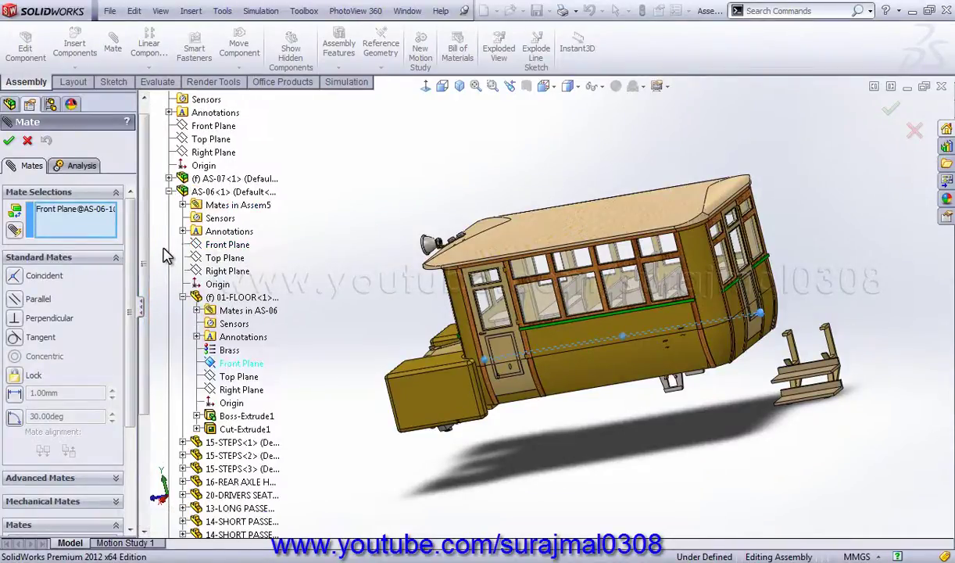
left_click(169, 192)
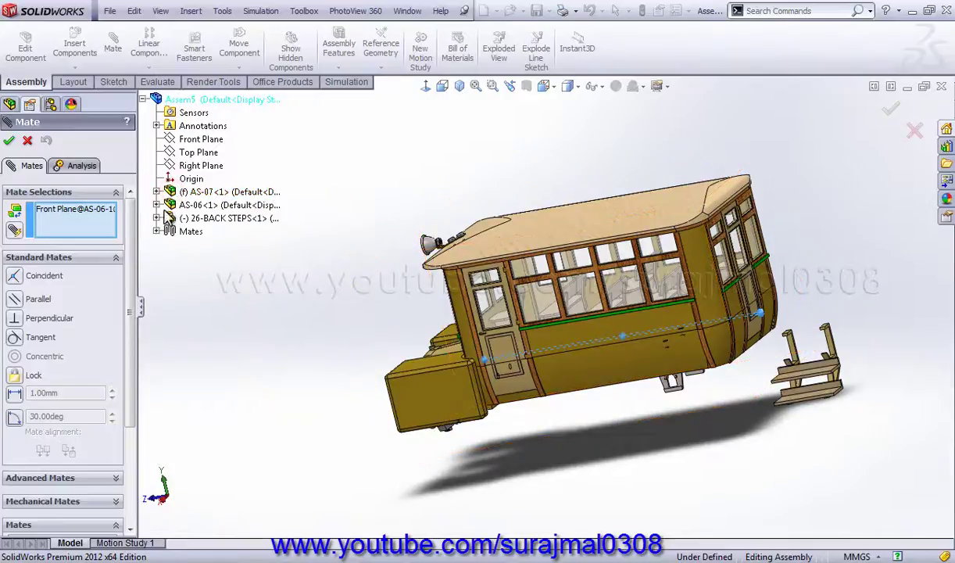
left_click(156, 219)
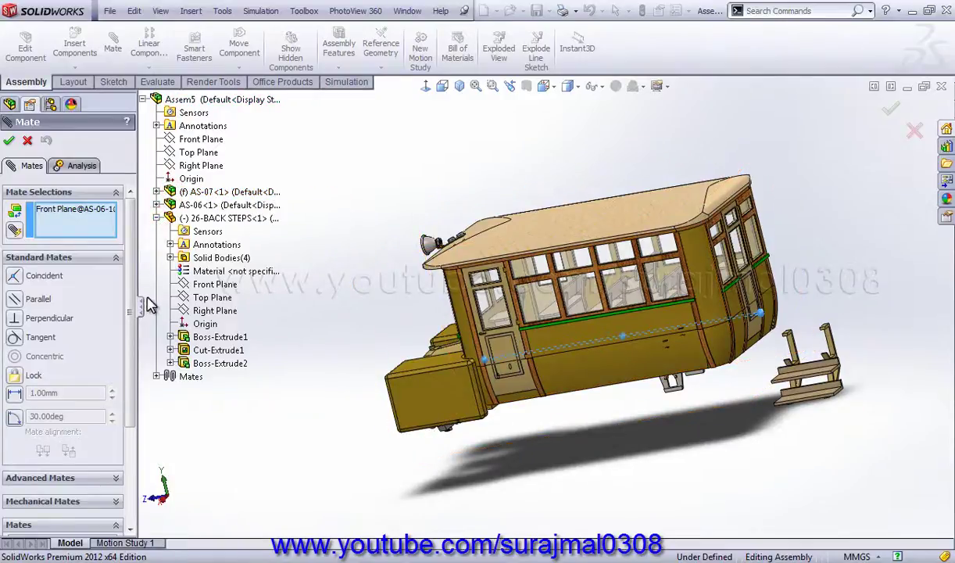
left_click(210, 284)
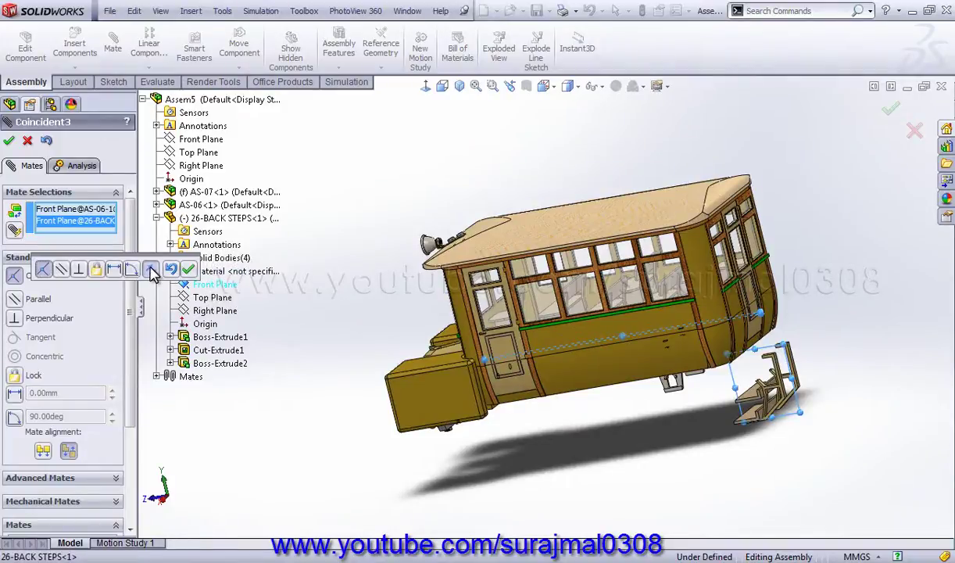
left_click(151, 270)
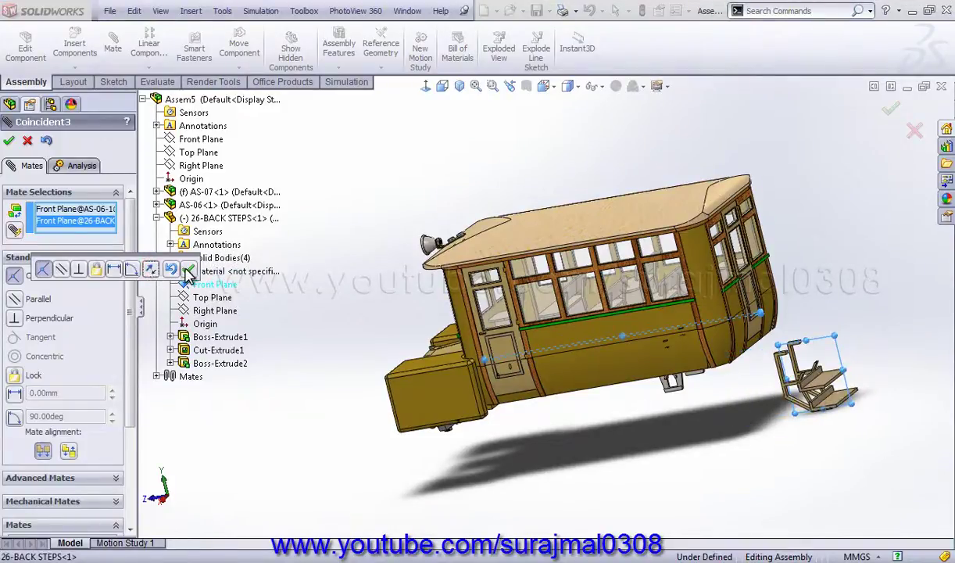
left_click(187, 270)
Mate the steps bracket's top face coincident with the floor face under the body.
scroll(746, 348, "down", 4)
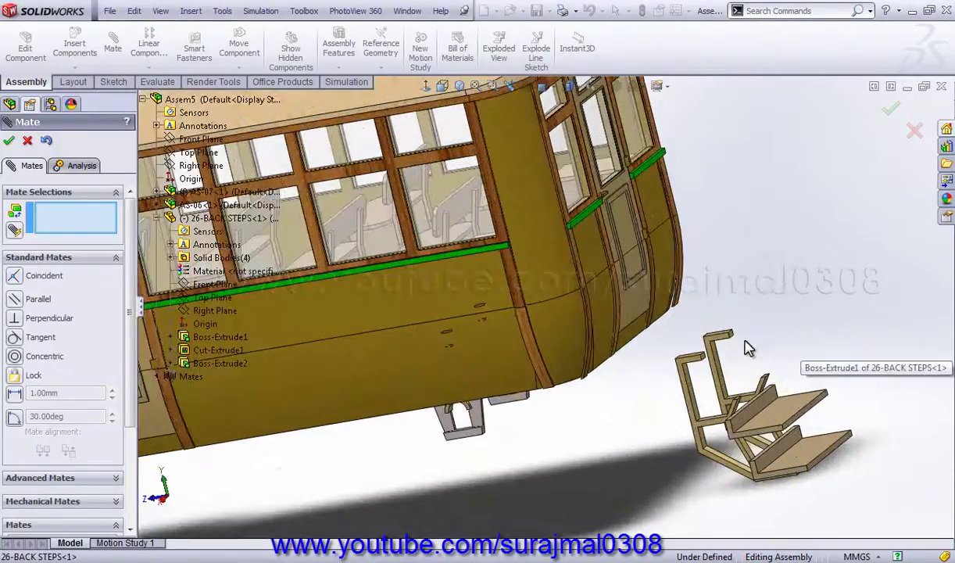
scroll(727, 348, "down", 3)
scroll(682, 337, "down", 3)
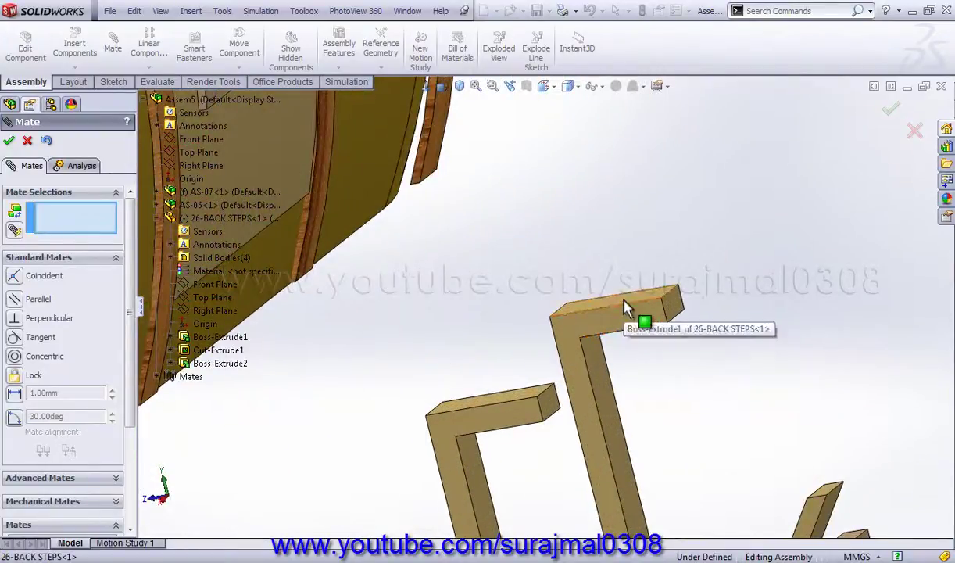
left_click(623, 302)
scroll(422, 319, "up", 3)
scroll(399, 341, "up", 2)
mouse_move(426, 362)
middle_mouse_down()
mouse_move(434, 308)
mouse_move(427, 229)
mouse_move(422, 313)
middle_mouse_up()
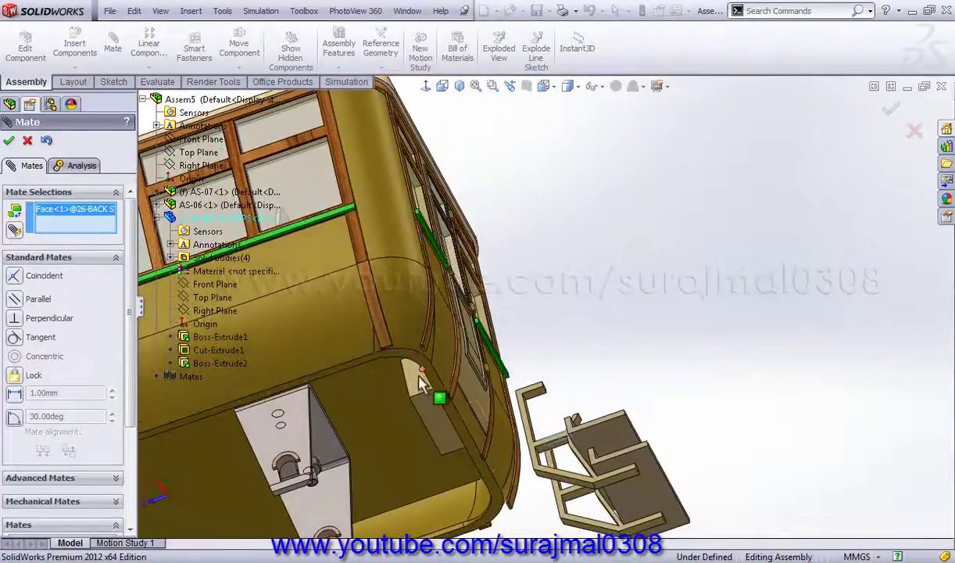
left_click(387, 410)
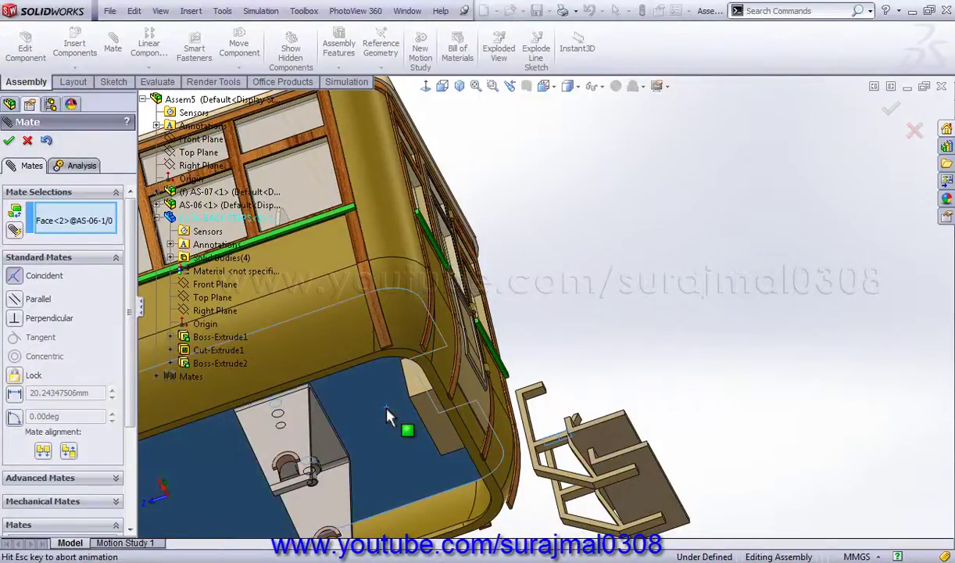
left_click(368, 431)
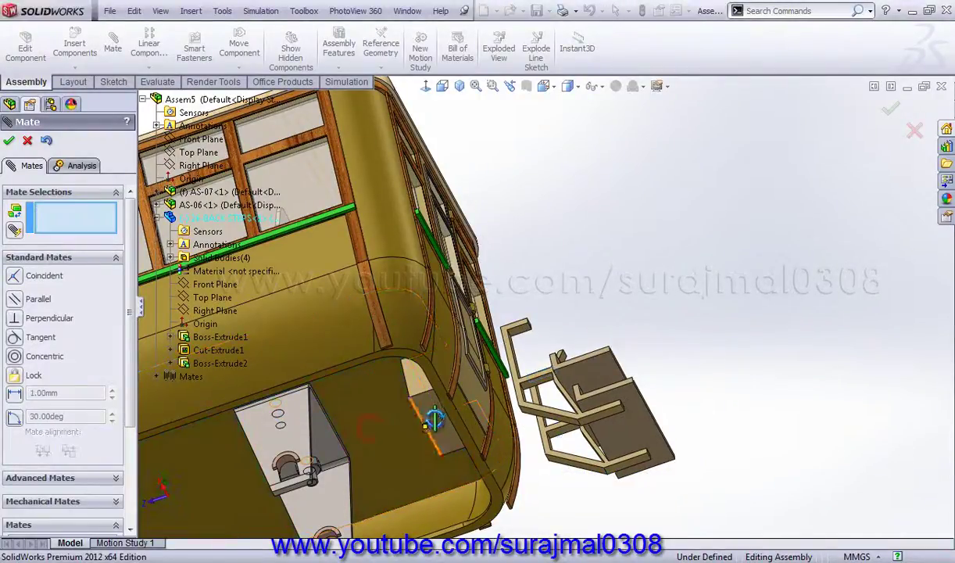
Mate a car body block face coincident with the matching back-steps face.
middle_click_drag(437, 418, 455, 419)
left_click(410, 399)
middle_click_drag(505, 386, 509, 358)
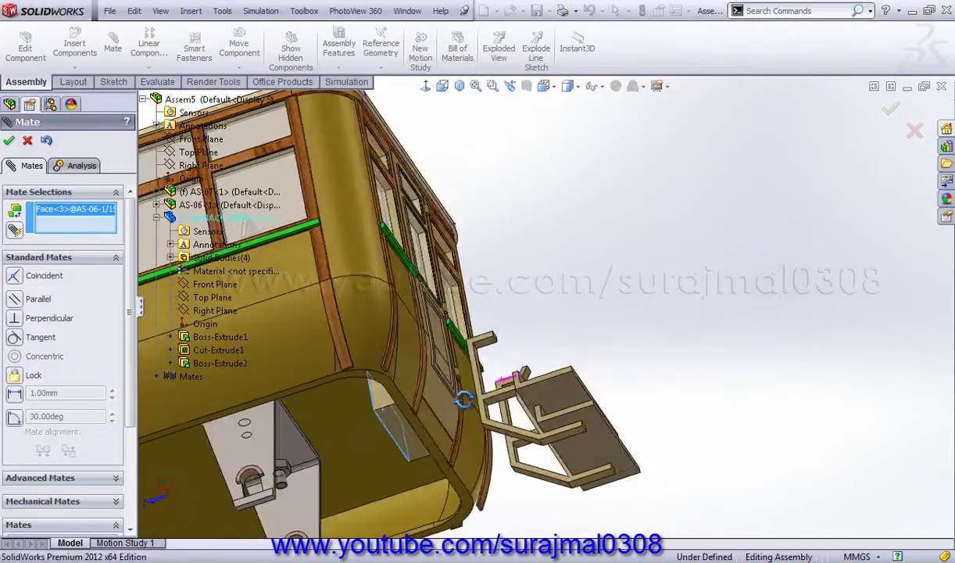
scroll(508, 358, "down", 3)
scroll(482, 326, "down", 3)
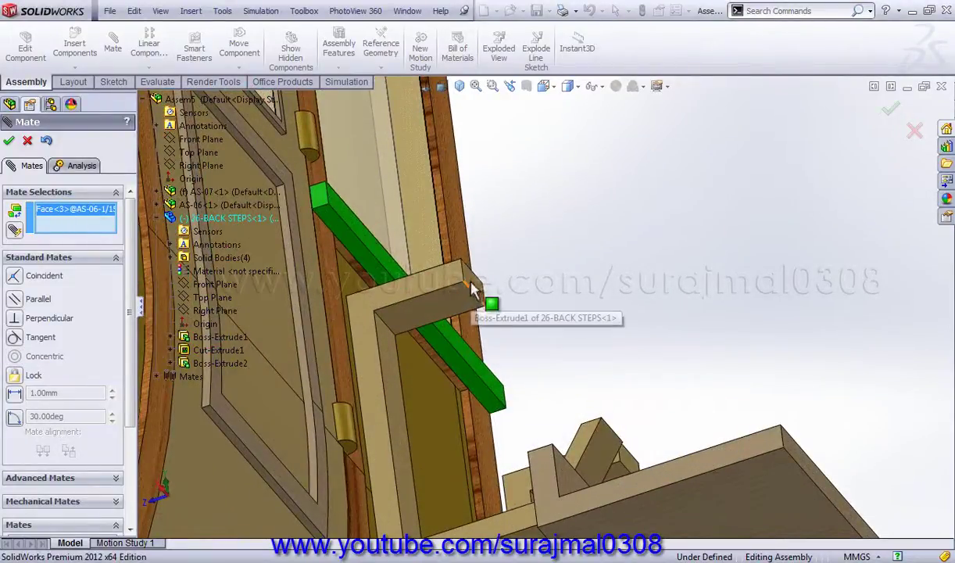
left_click(471, 287)
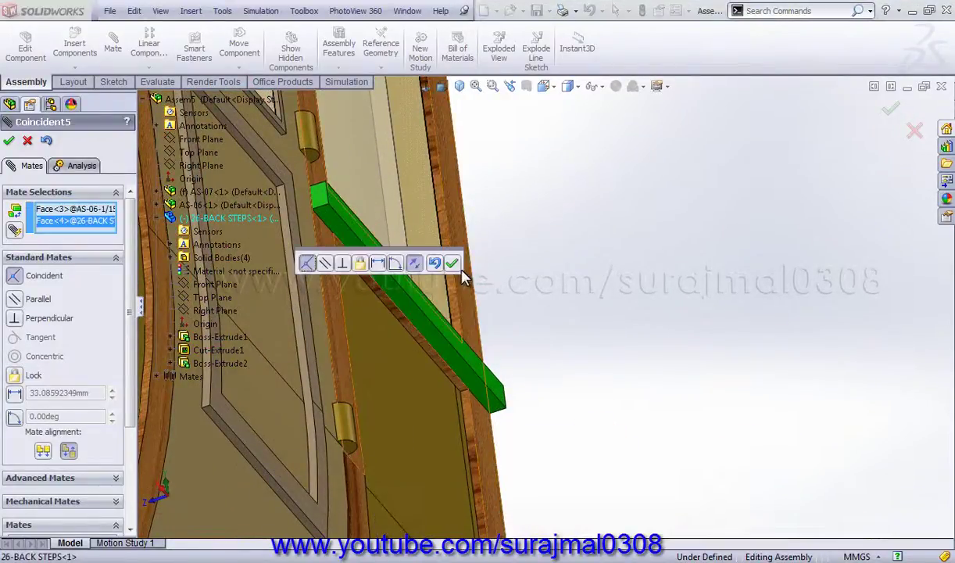
key("Return")
Collapse 26-BACK STEPS in the tree and close the Mate command.
mouse_move(656, 337)
middle_mouse_down()
mouse_move(401, 330)
mouse_move(454, 334)
mouse_move(431, 348)
mouse_move(437, 485)
mouse_move(405, 504)
mouse_move(371, 463)
mouse_move(568, 420)
middle_mouse_up()
right_click_drag(753, 303, 789, 319)
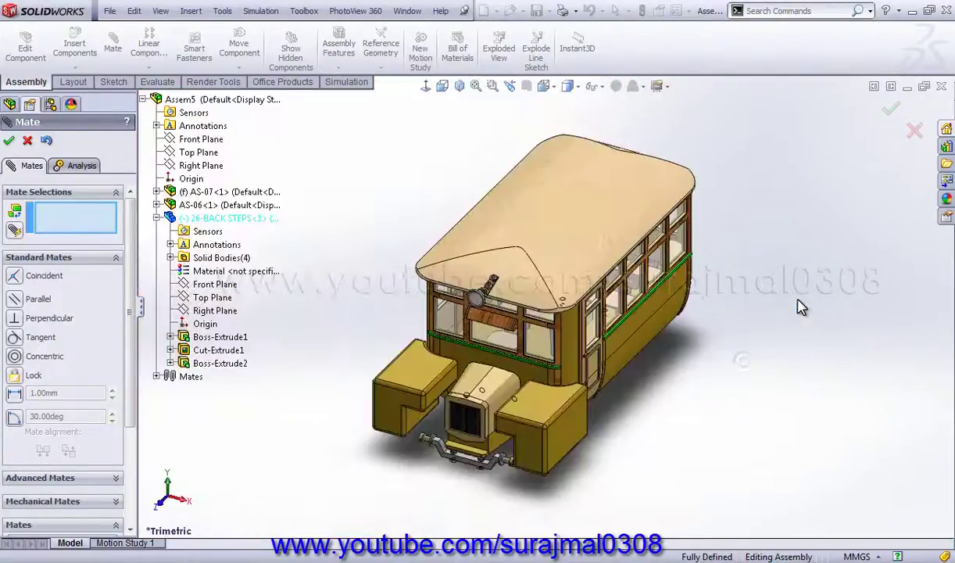
left_click(157, 218)
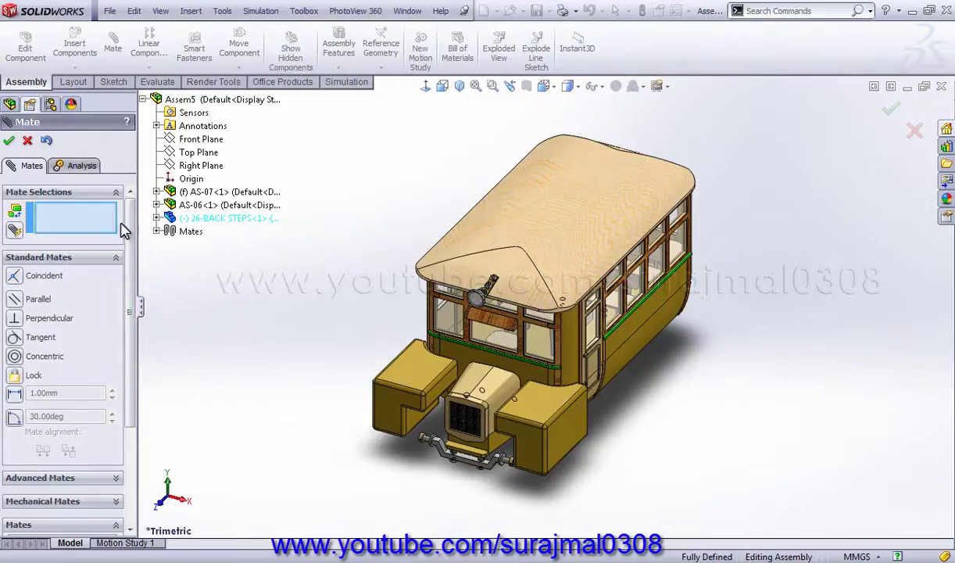
left_click(10, 144)
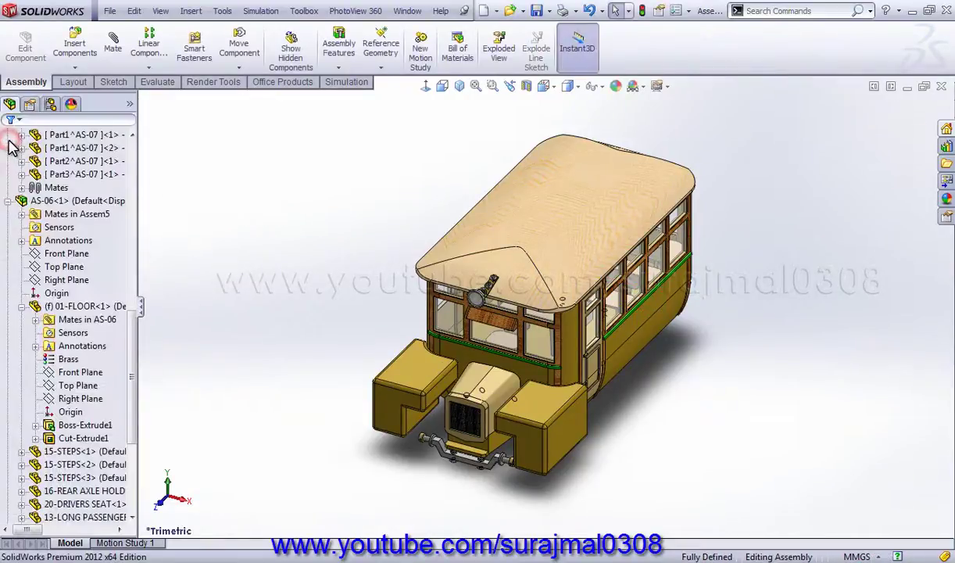
Insert 27A-L-H SIDE STEPS.SLDPRT and place it beside the car.
left_click(75, 49)
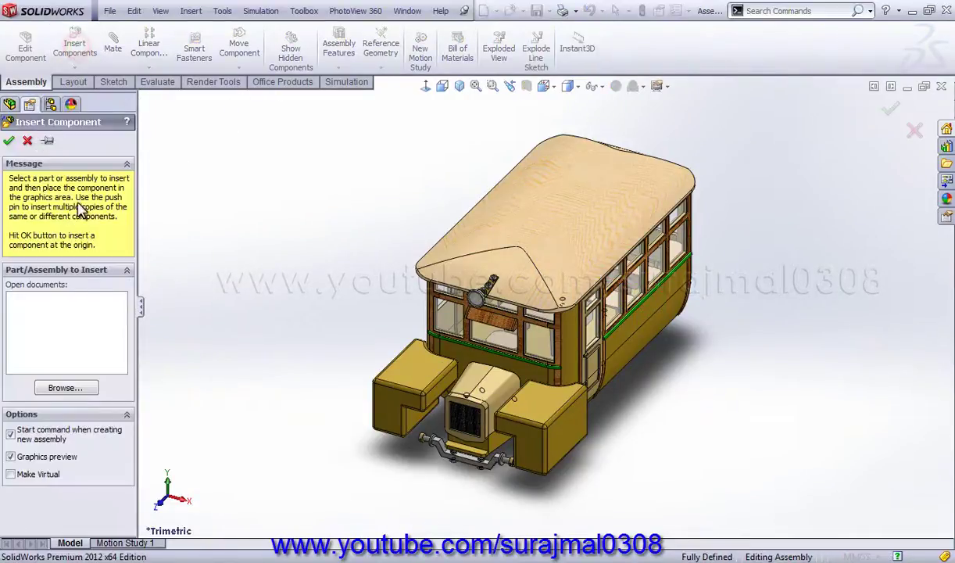
left_click(70, 387)
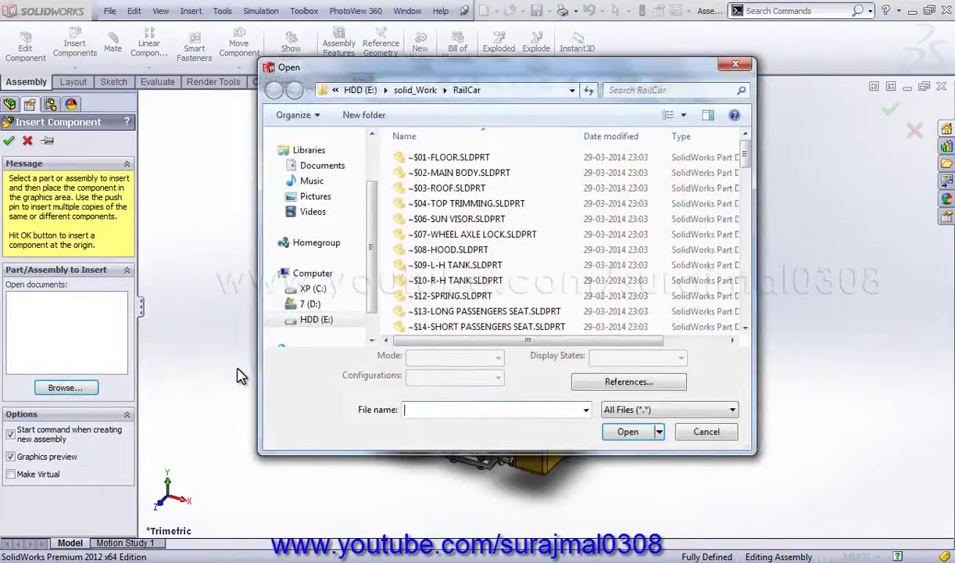
type("27")
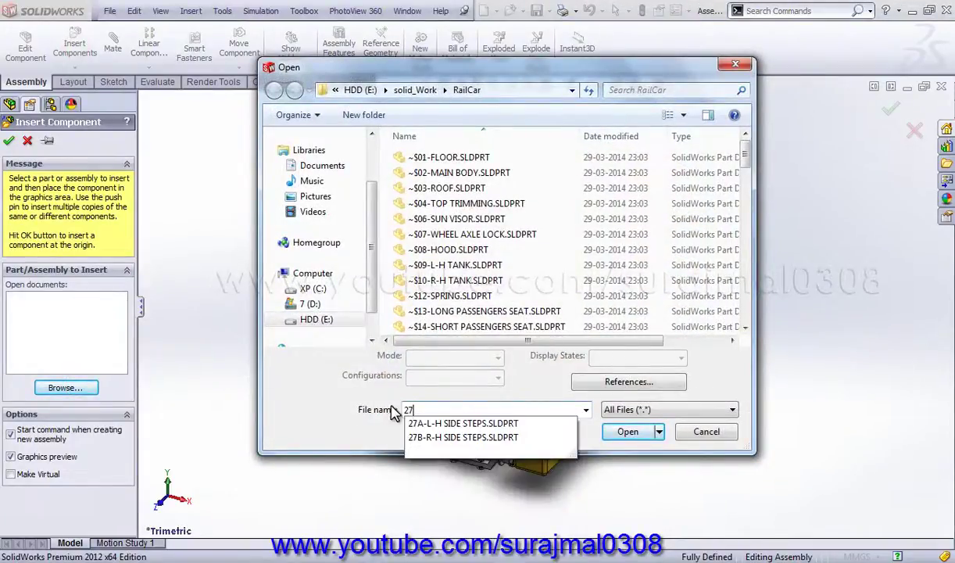
left_click(441, 427)
left_click(626, 434)
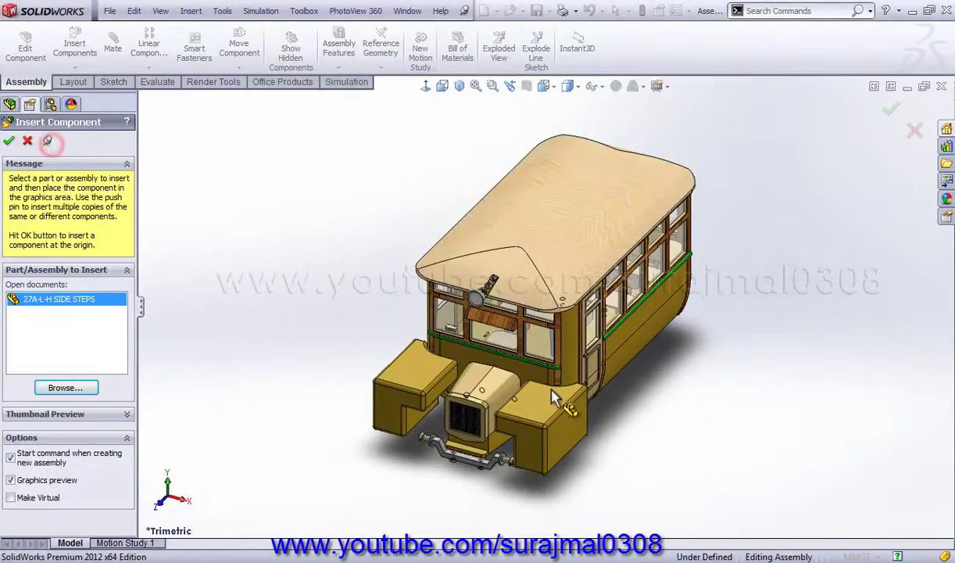
left_click(626, 426)
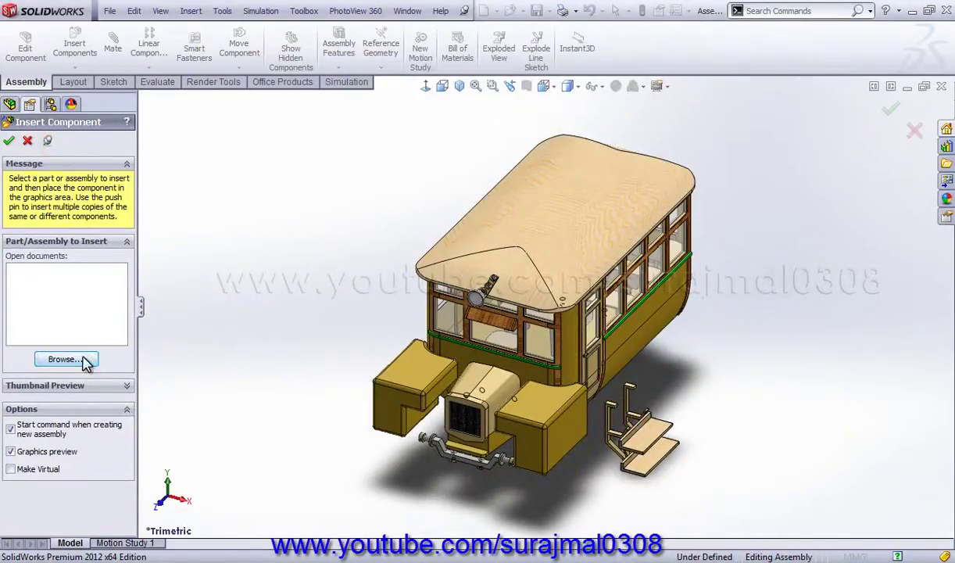
Insert 27B-R-H SIDE STEPS.SLDPRT beside the car and finish inserting.
type("27")
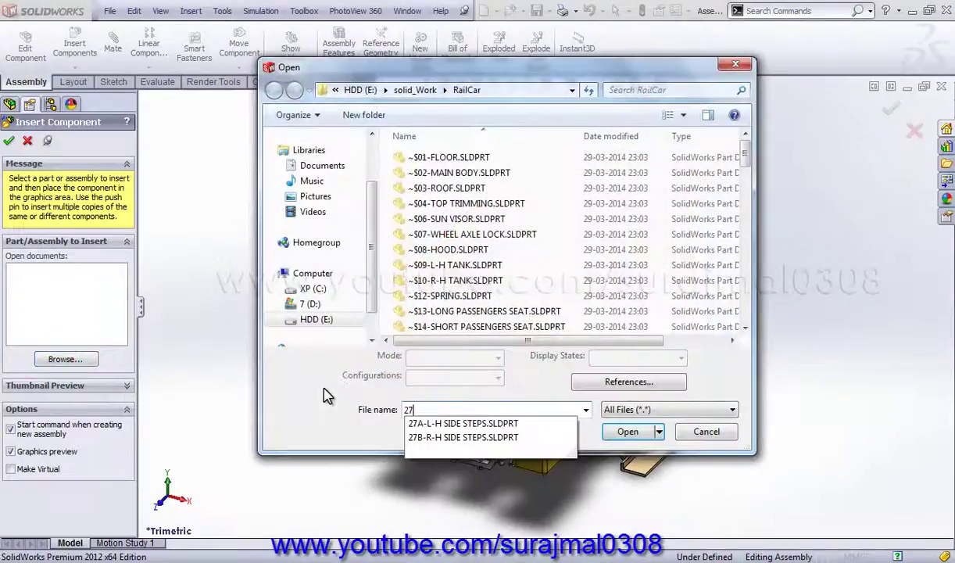
left_click(434, 441)
left_click(620, 436)
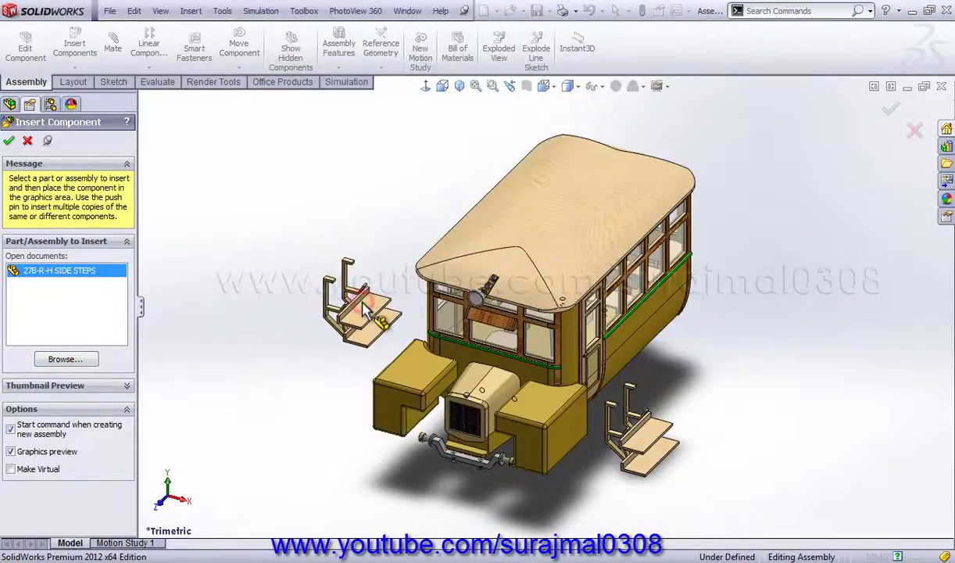
left_click(364, 307)
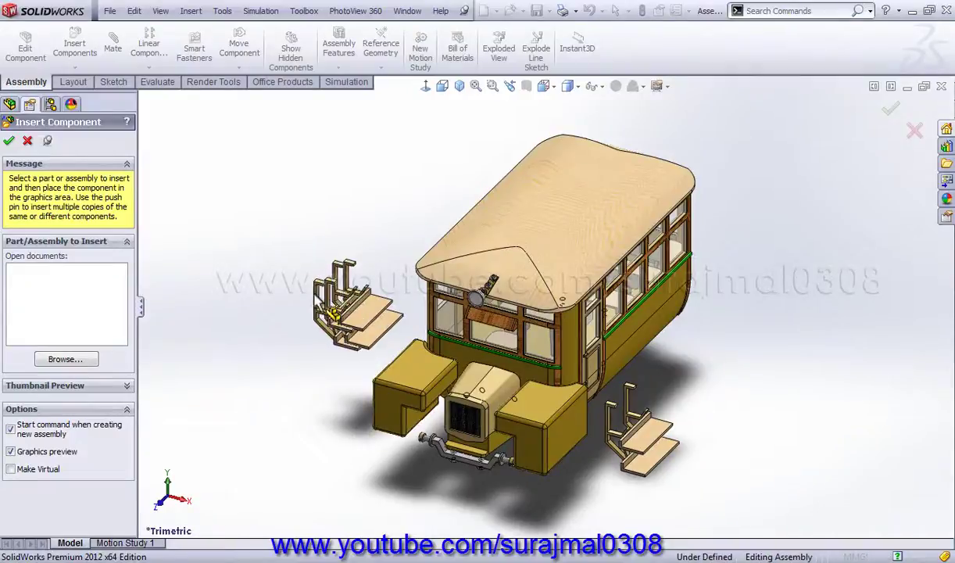
left_click(10, 140)
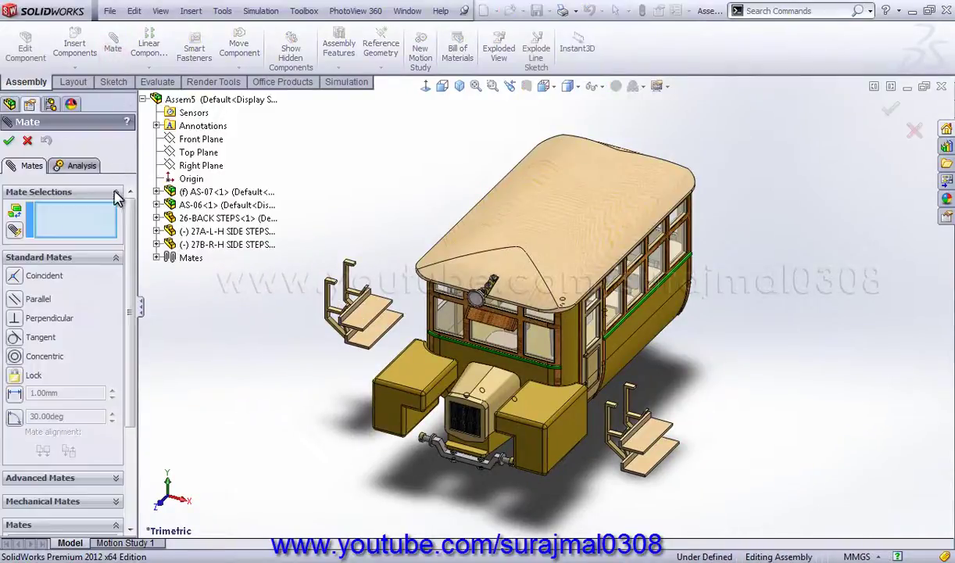
Set up a Symmetric mate using the 27A-L-H SIDE STEPS Front Plane as symmetry plane.
left_click(21, 478)
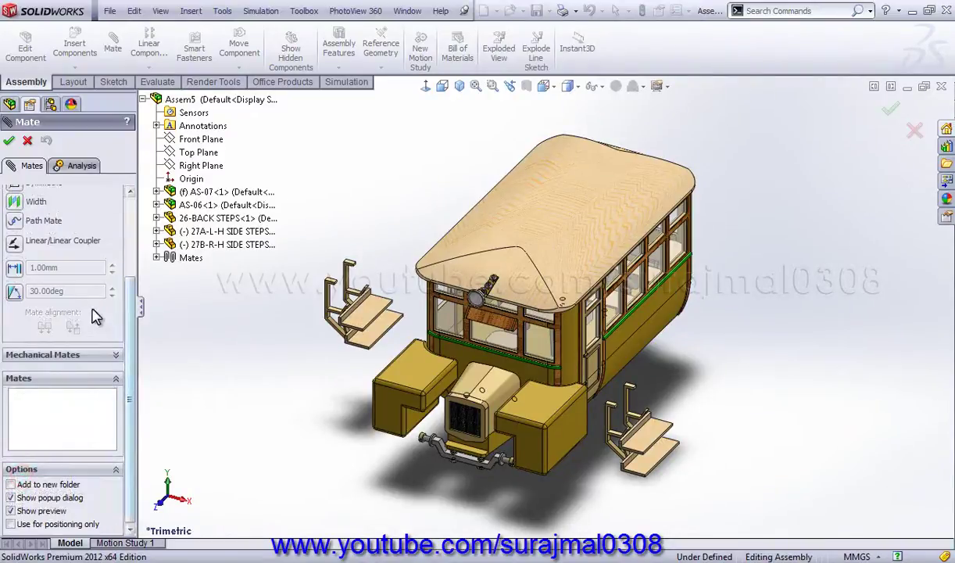
scroll(135, 295, "up", 3)
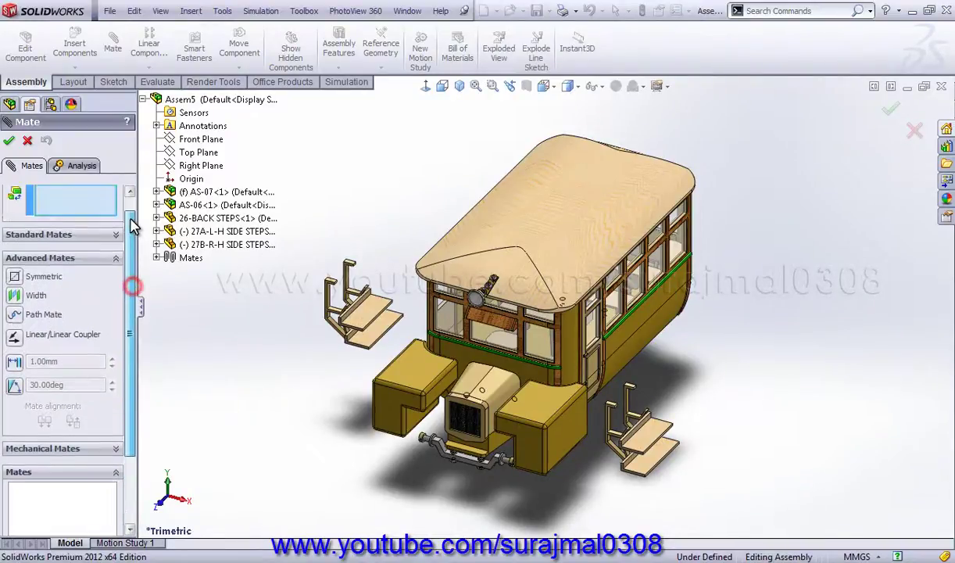
left_click(15, 280)
left_click(60, 250)
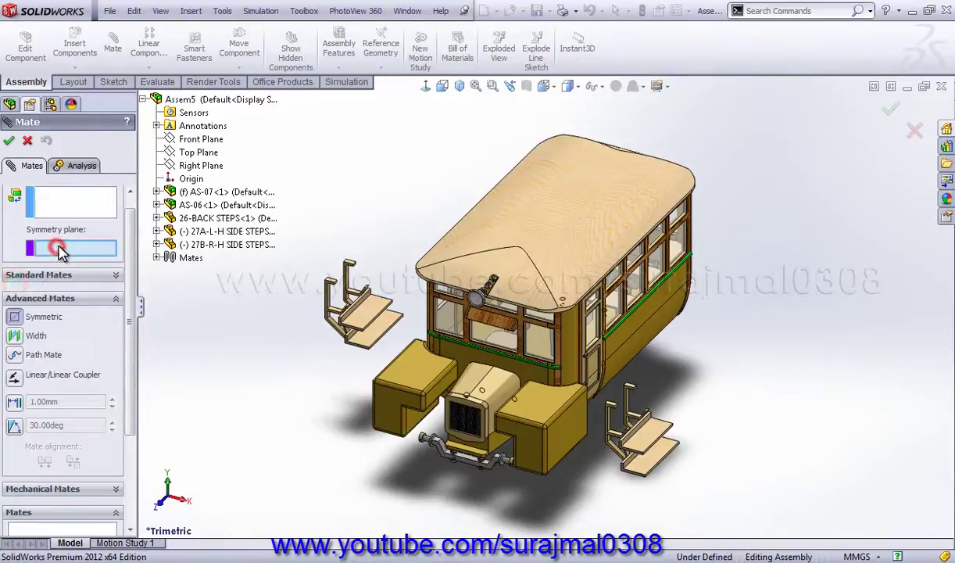
left_click(157, 232)
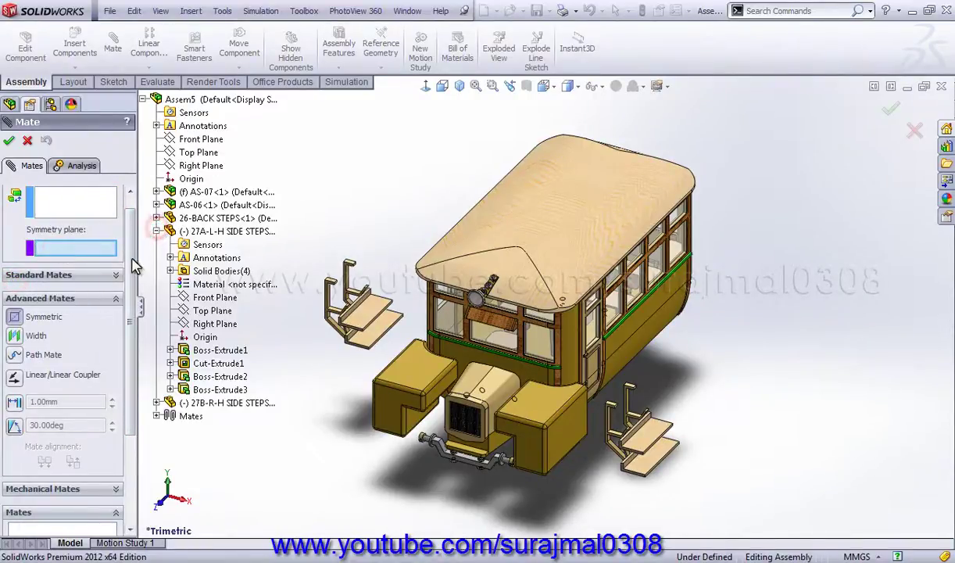
left_click(204, 298)
Select the step block's top and bottom faces and accept Symmetric2.
left_click(79, 210)
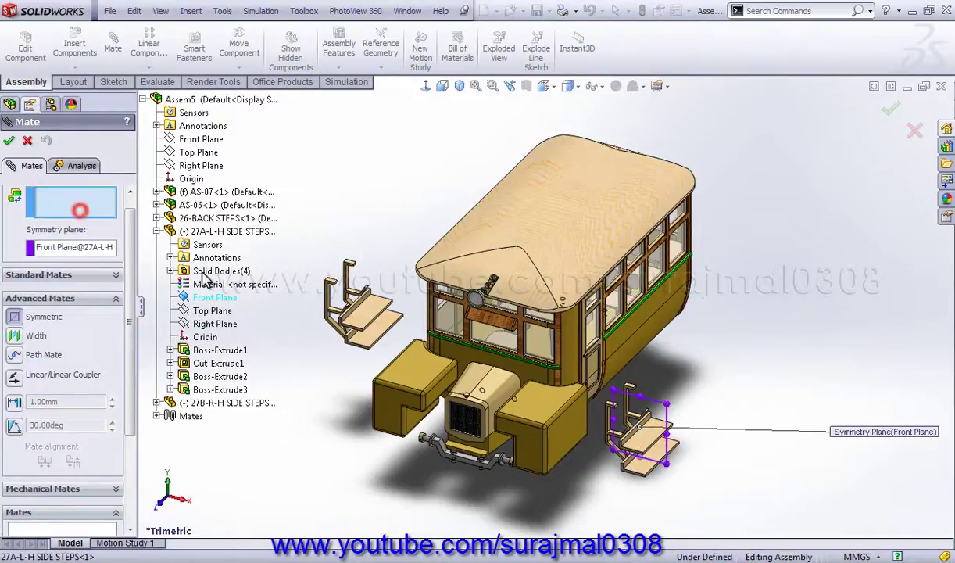
mouse_move(506, 429)
middle_mouse_down()
mouse_move(613, 441)
mouse_move(543, 305)
mouse_move(572, 335)
mouse_move(566, 316)
mouse_move(578, 300)
mouse_move(533, 299)
mouse_move(531, 264)
mouse_move(572, 188)
mouse_move(534, 252)
middle_mouse_up()
scroll(571, 334, "down", 2)
scroll(572, 332, "down", 3)
scroll(572, 327, "down", 3)
scroll(572, 320, "down", 2)
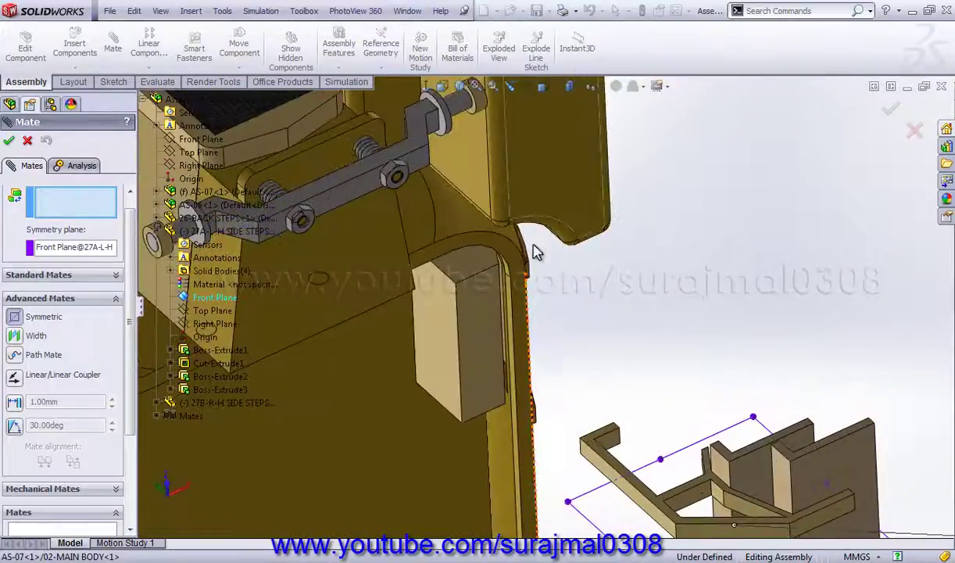
left_click(478, 272)
mouse_move(452, 315)
middle_mouse_down()
mouse_move(503, 223)
mouse_move(418, 491)
middle_mouse_up()
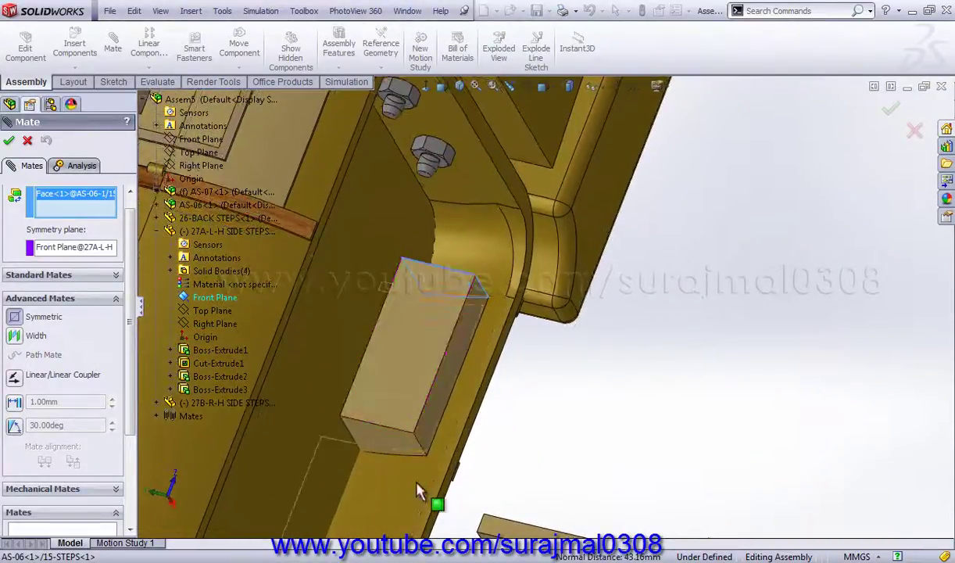
left_click(393, 450)
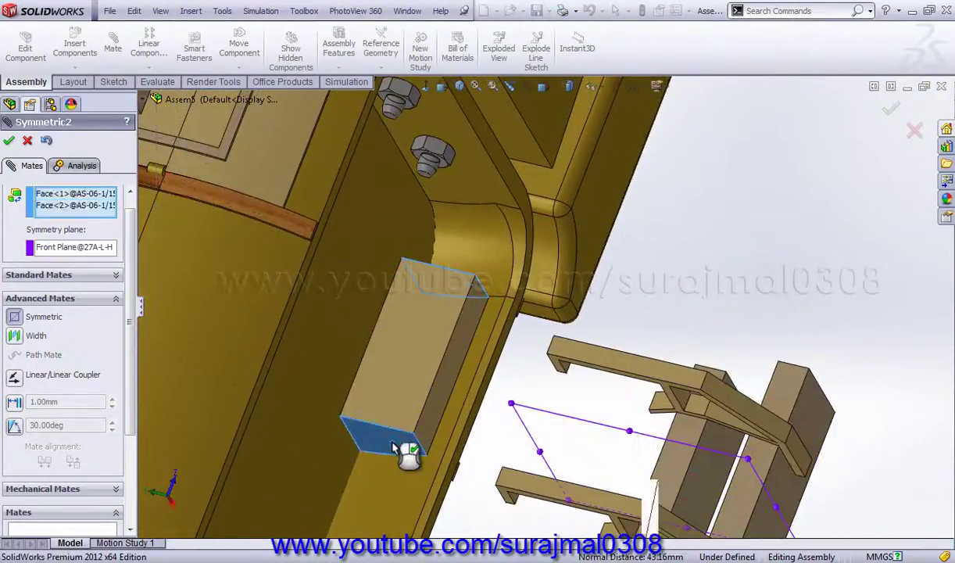
left_click(10, 143)
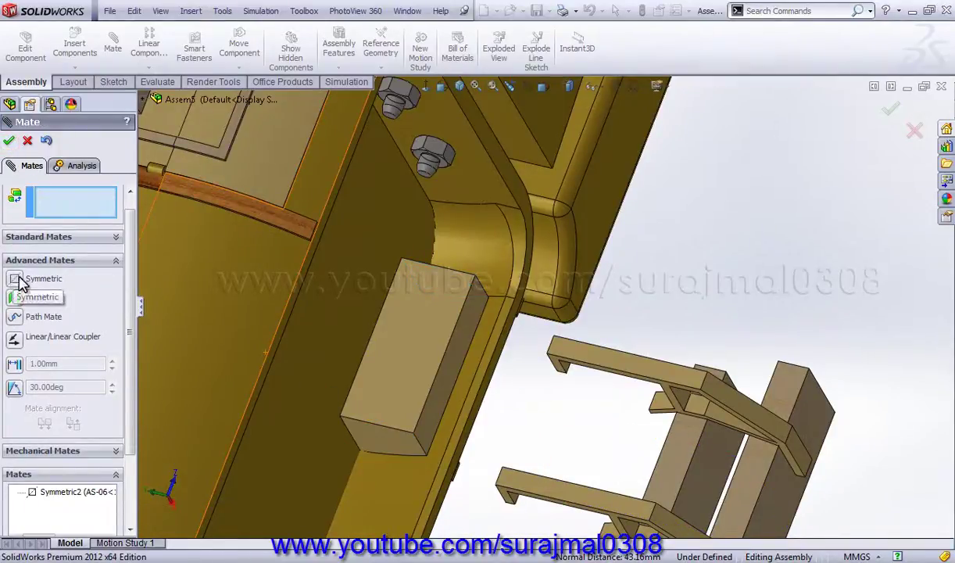
left_click(66, 243)
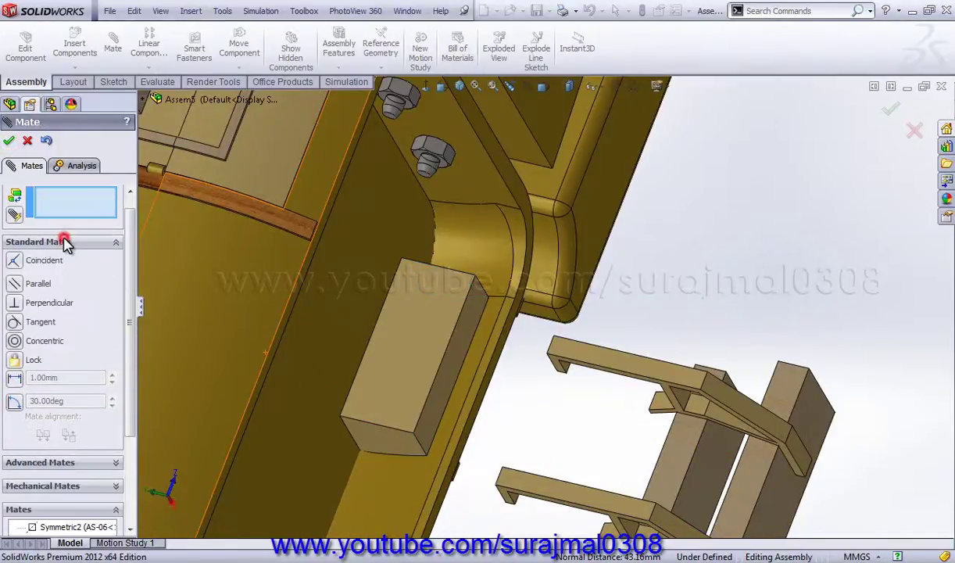
Mate the step block's front face coincident with the matching side-steps face.
left_click(391, 358)
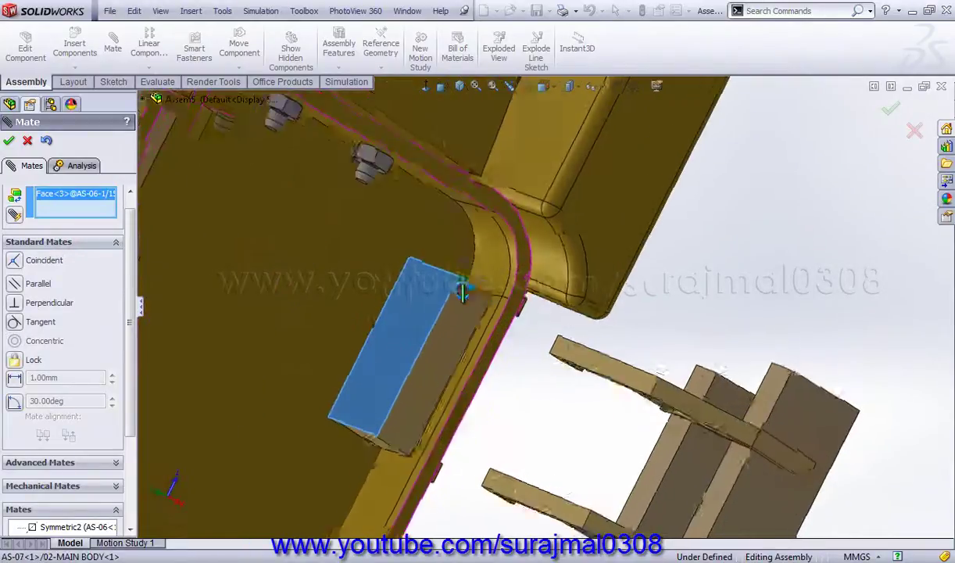
middle_click_drag(529, 288, 507, 391)
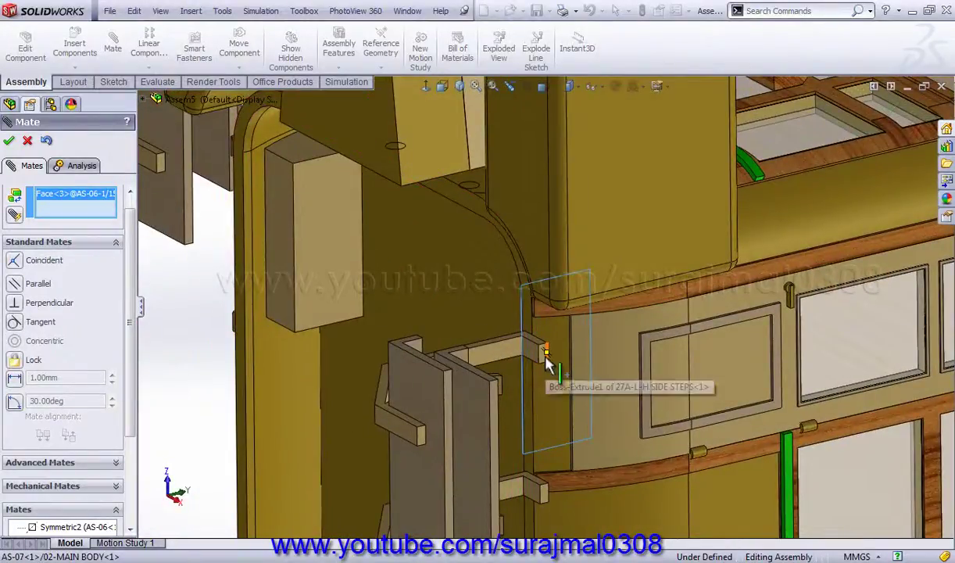
left_click(545, 362)
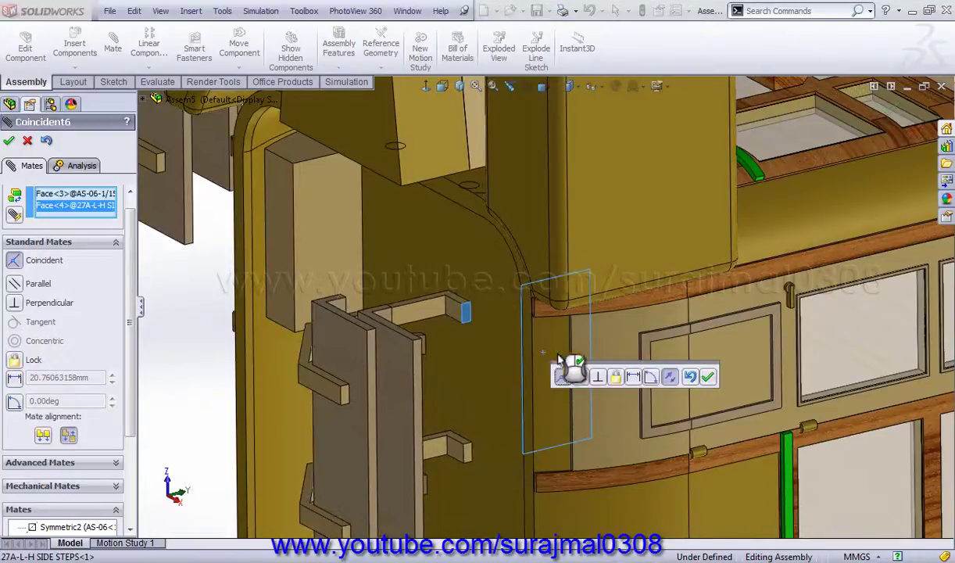
left_click(709, 379)
Make a floor face coincident with the left-hand side steps, then zoom out.
left_click(473, 291)
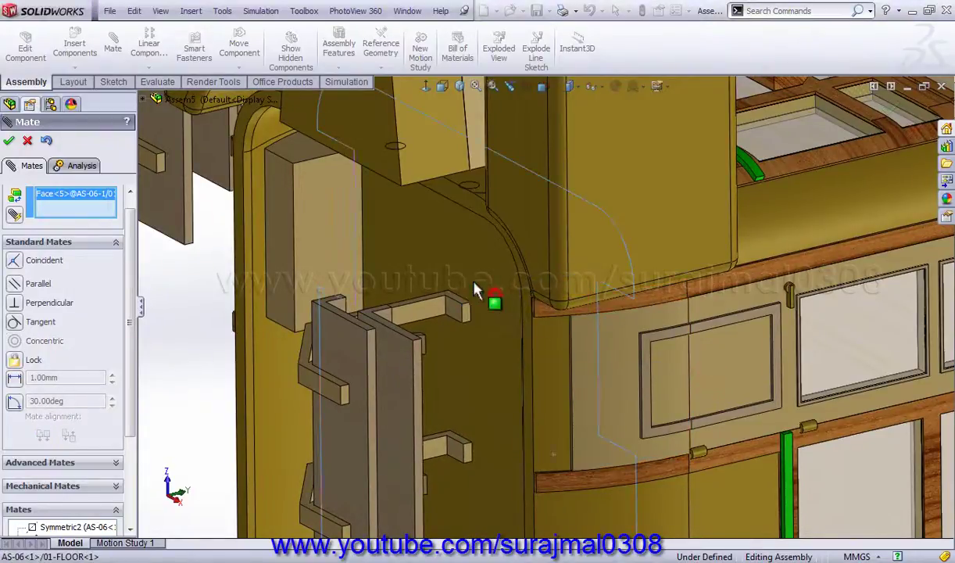
mouse_move(473, 291)
middle_mouse_down()
mouse_move(450, 264)
mouse_move(417, 250)
middle_mouse_up()
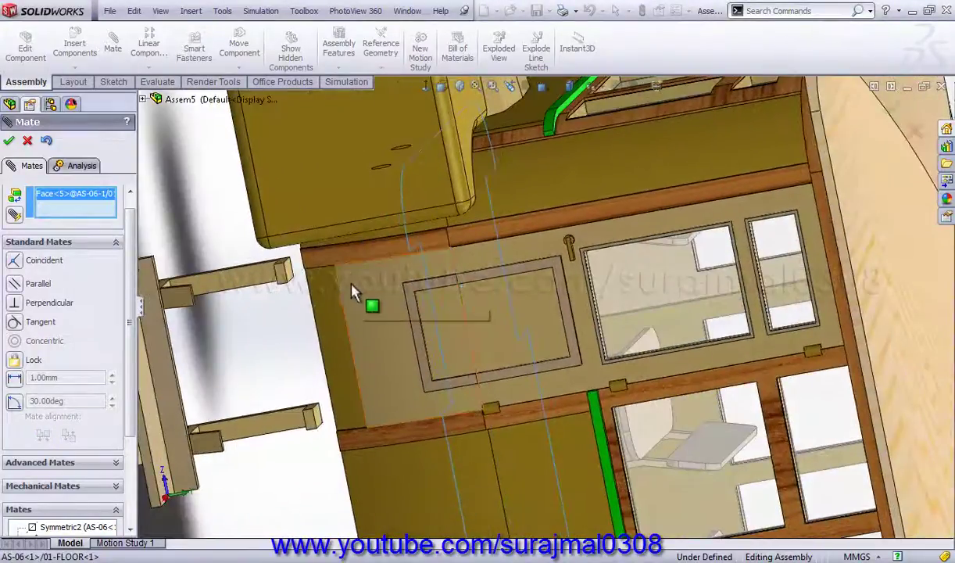
scroll(353, 290, "down", 4)
left_click(275, 272)
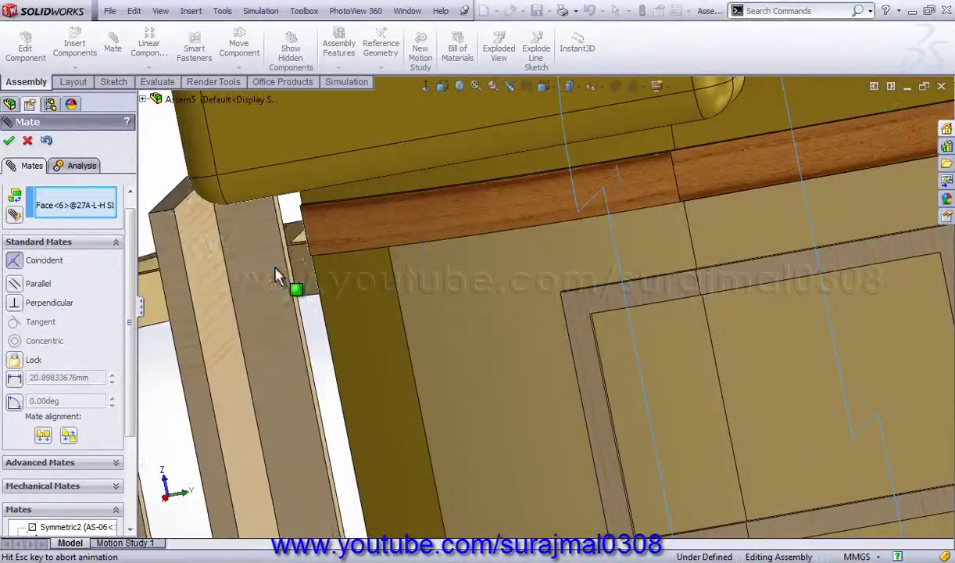
left_click(257, 250)
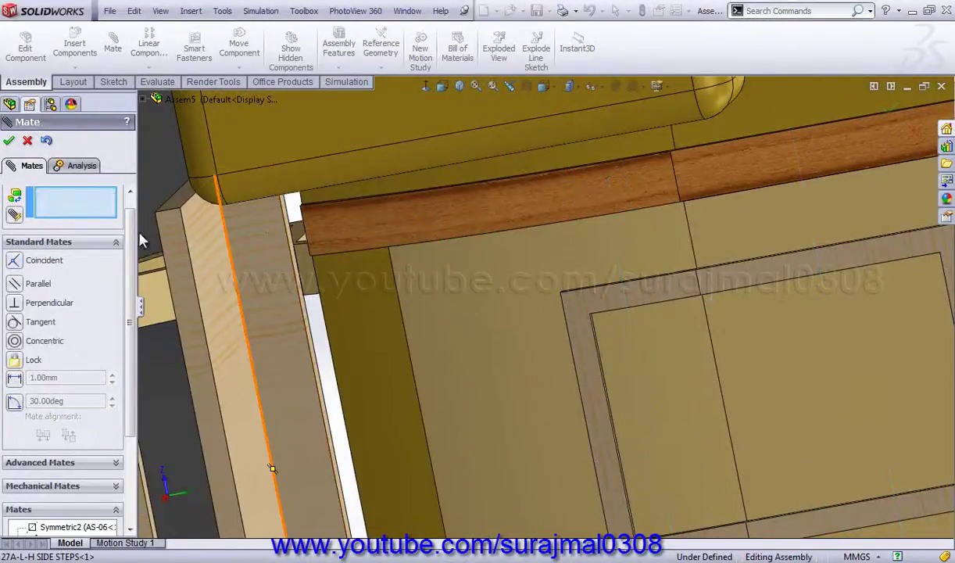
scroll(337, 341, "up", 2)
scroll(341, 352, "up", 2)
scroll(264, 337, "up", 2)
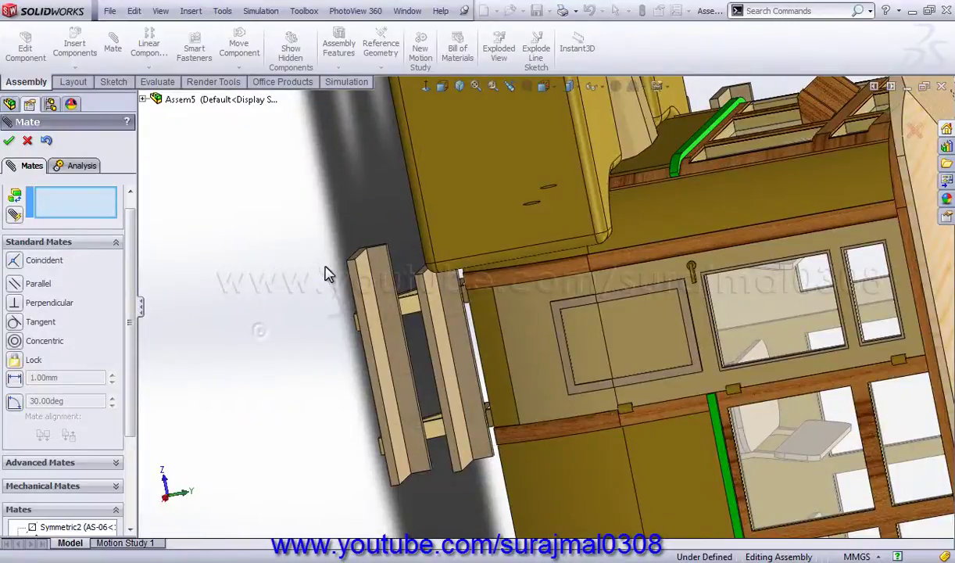
scroll(436, 356, "down", 2)
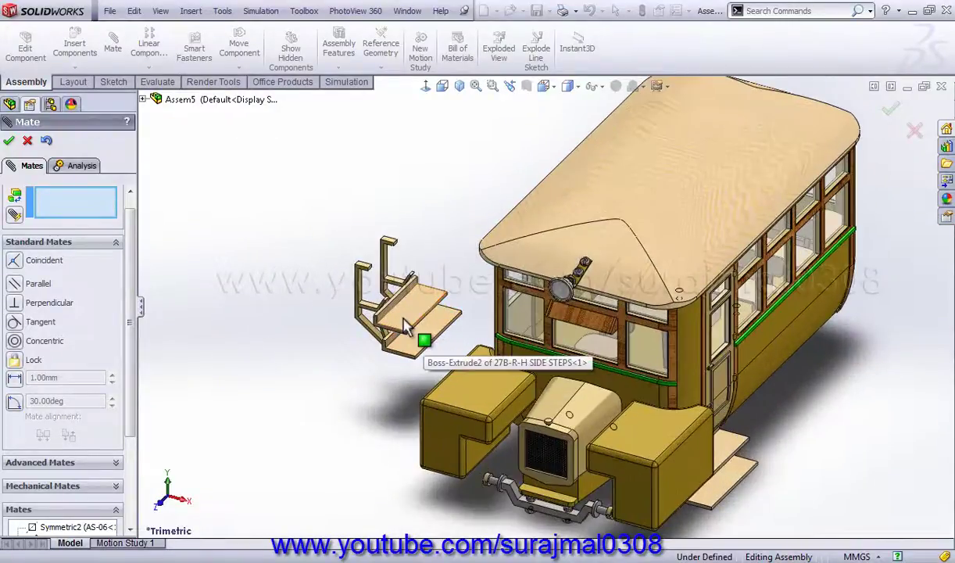
Mate the side-steps top face coincident with the matching tram body face.
mouse_move(429, 359)
middle_mouse_down()
mouse_move(507, 290)
mouse_move(414, 288)
middle_mouse_up()
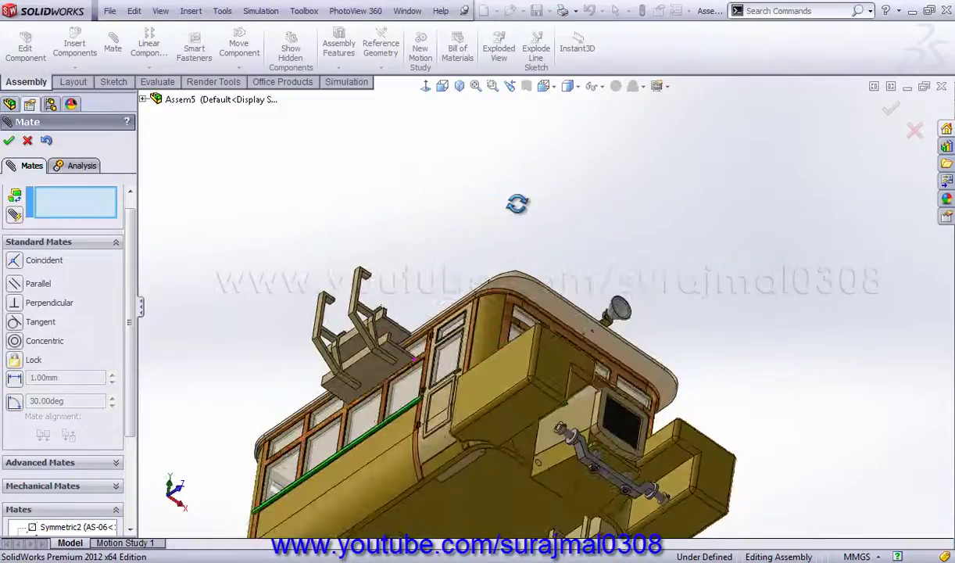
scroll(414, 287, "down", 3)
scroll(416, 281, "down", 2)
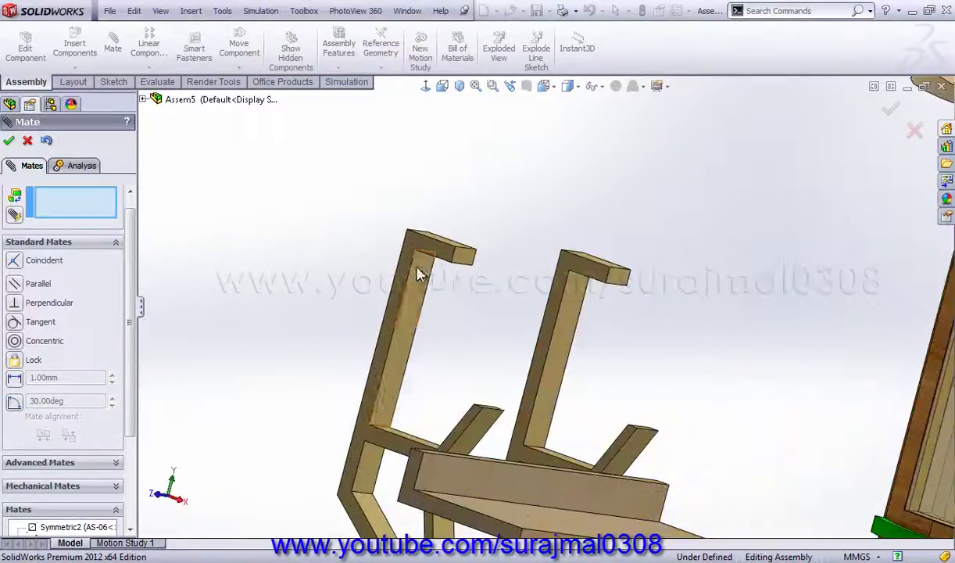
left_click(466, 265)
scroll(630, 369, "up", 3)
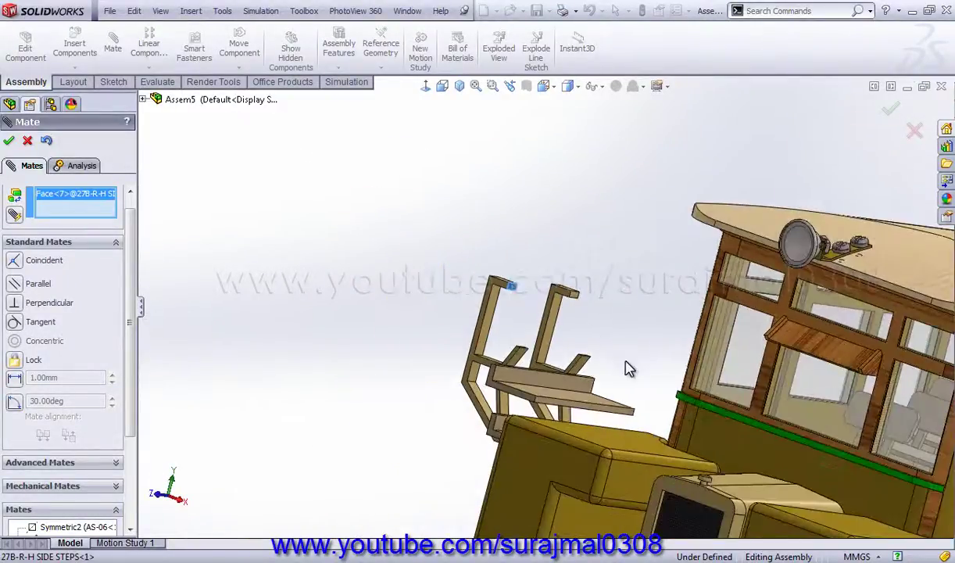
middle_click_drag(725, 441, 713, 320)
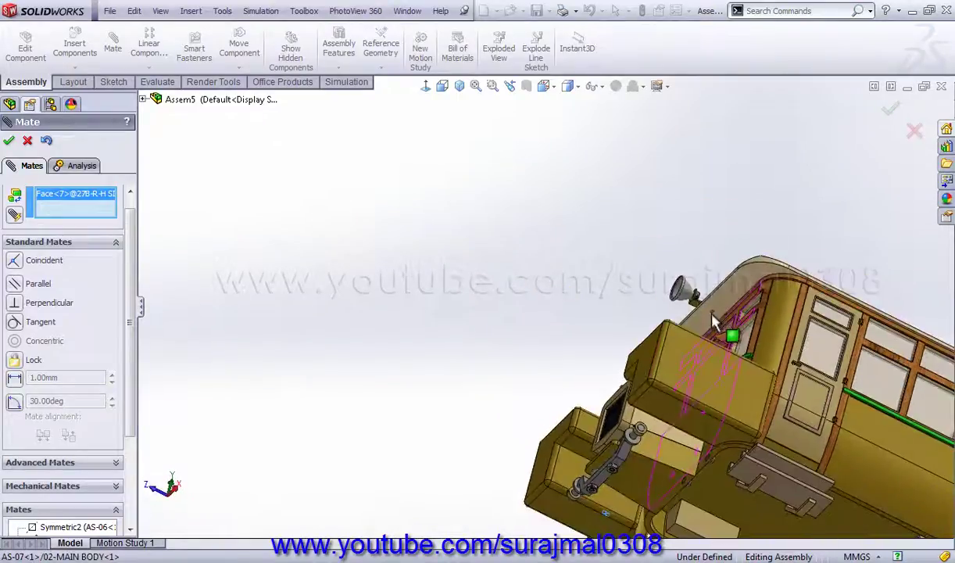
left_click(701, 522)
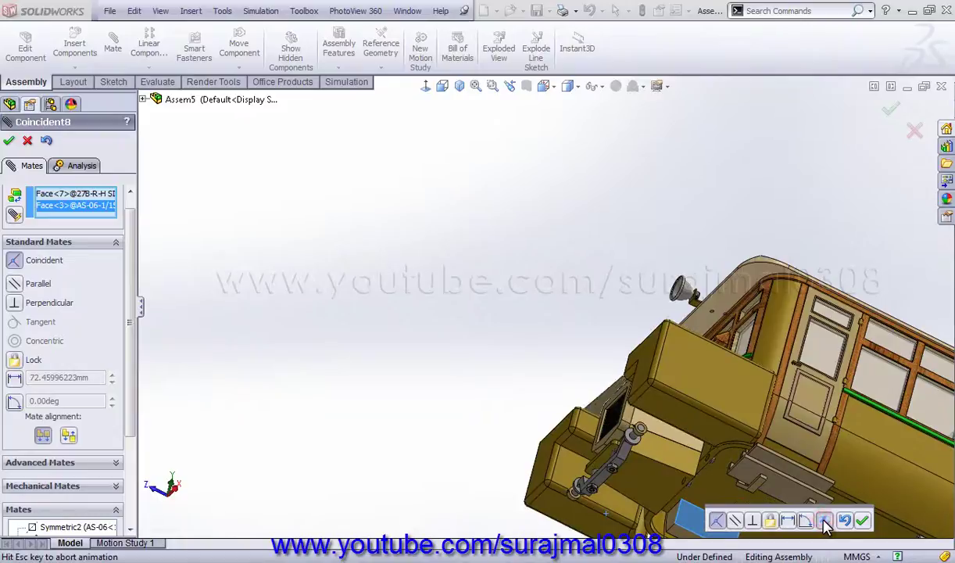
left_click(862, 521)
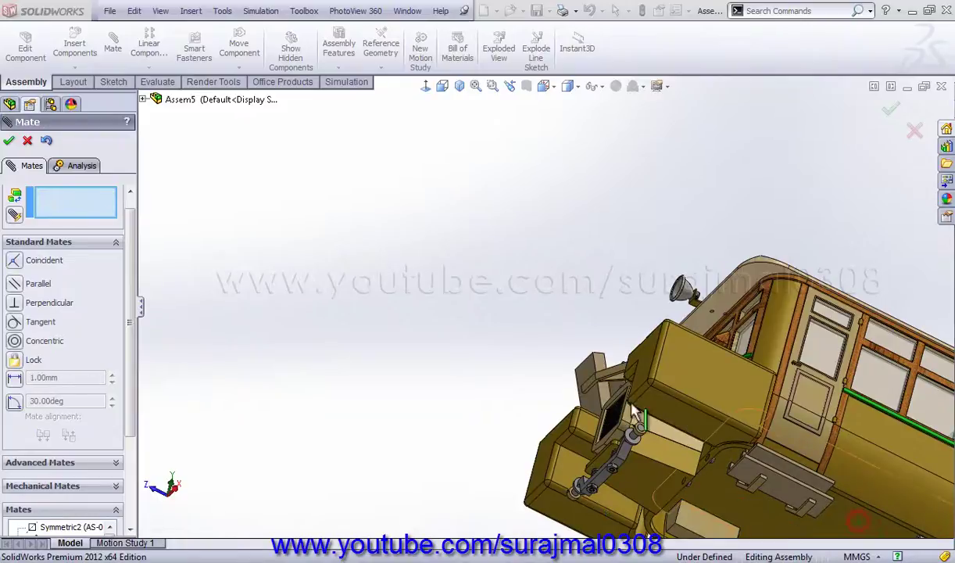
Mate the right-hand tank face to the steps' beam face.
left_click(735, 505)
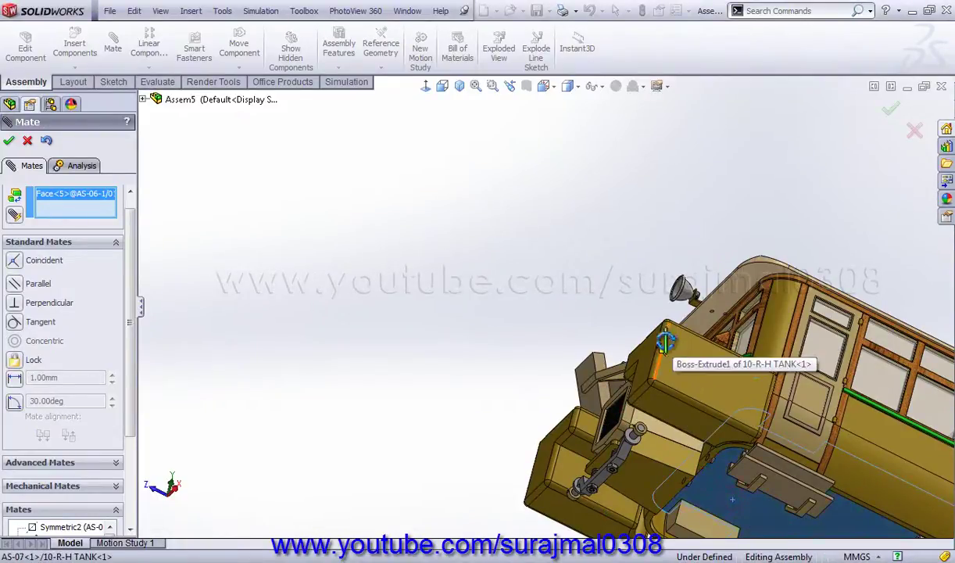
mouse_move(668, 360)
middle_mouse_down()
mouse_move(606, 401)
mouse_move(626, 336)
mouse_move(614, 293)
mouse_move(574, 305)
mouse_move(513, 292)
mouse_move(477, 311)
middle_mouse_up()
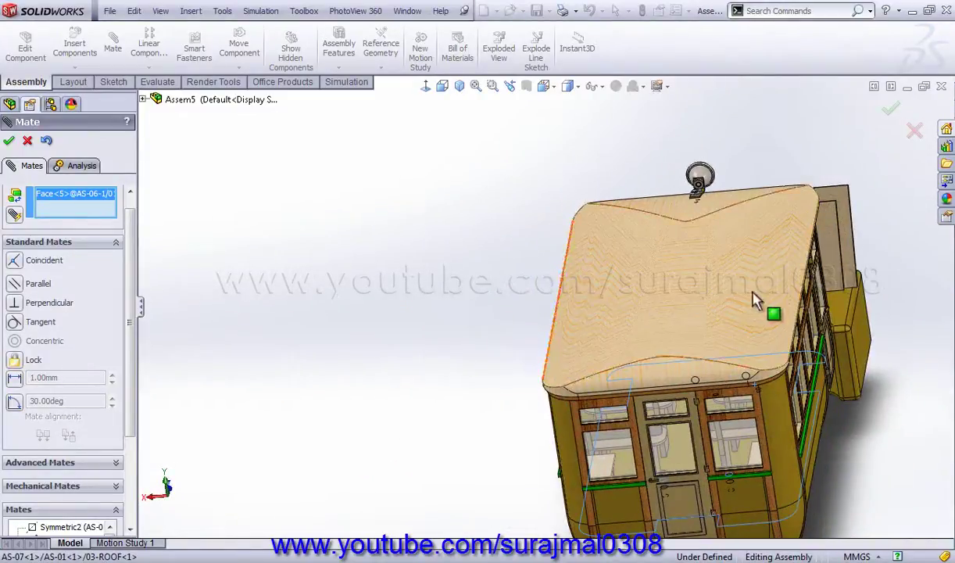
mouse_move(756, 347)
middle_mouse_down()
mouse_move(757, 305)
mouse_move(788, 261)
mouse_move(918, 298)
mouse_move(906, 316)
middle_mouse_up()
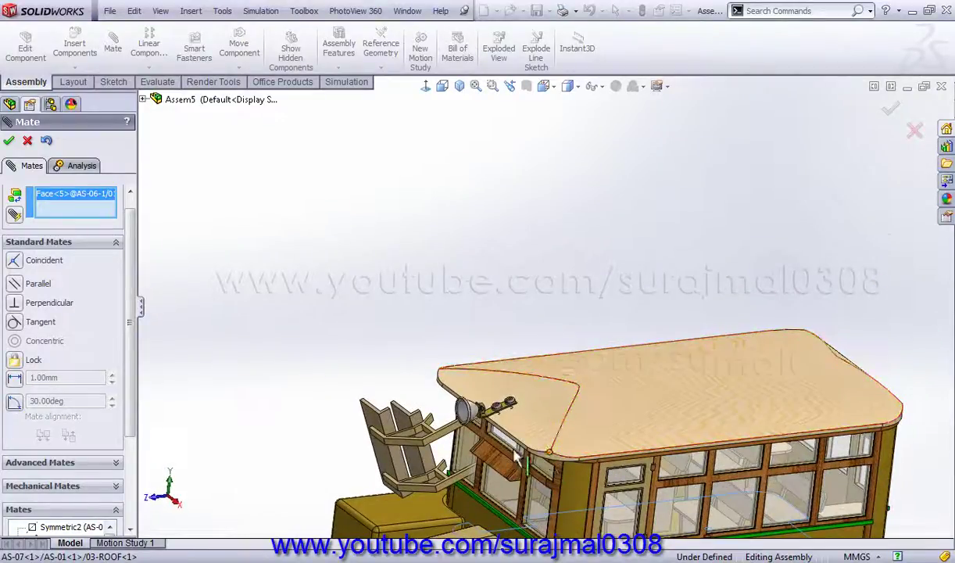
scroll(486, 420, "down", 5)
middle_click_drag(486, 420, 437, 305)
scroll(426, 287, "down", 3)
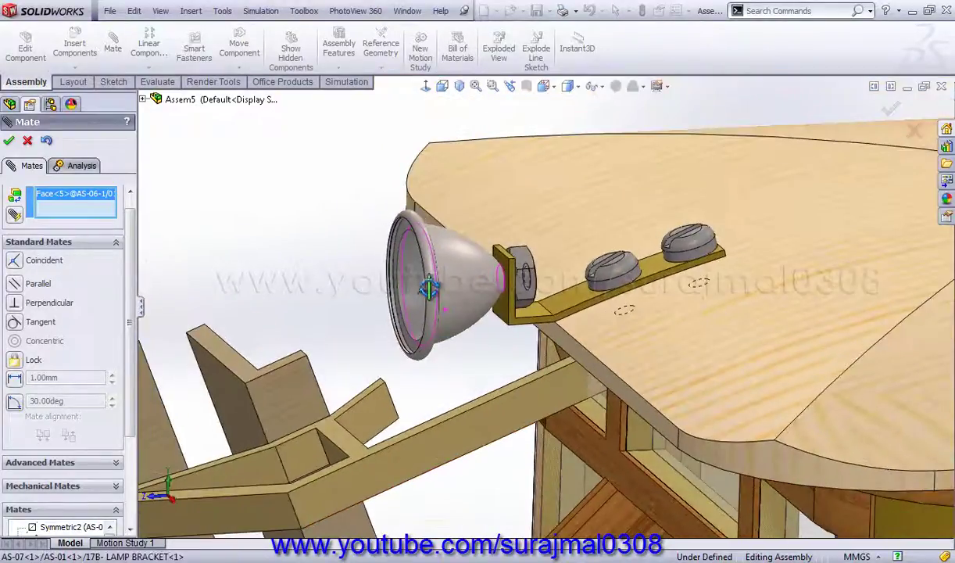
scroll(430, 287, "down", 2)
scroll(430, 287, "up", 3)
middle_click_drag(429, 416, 408, 389)
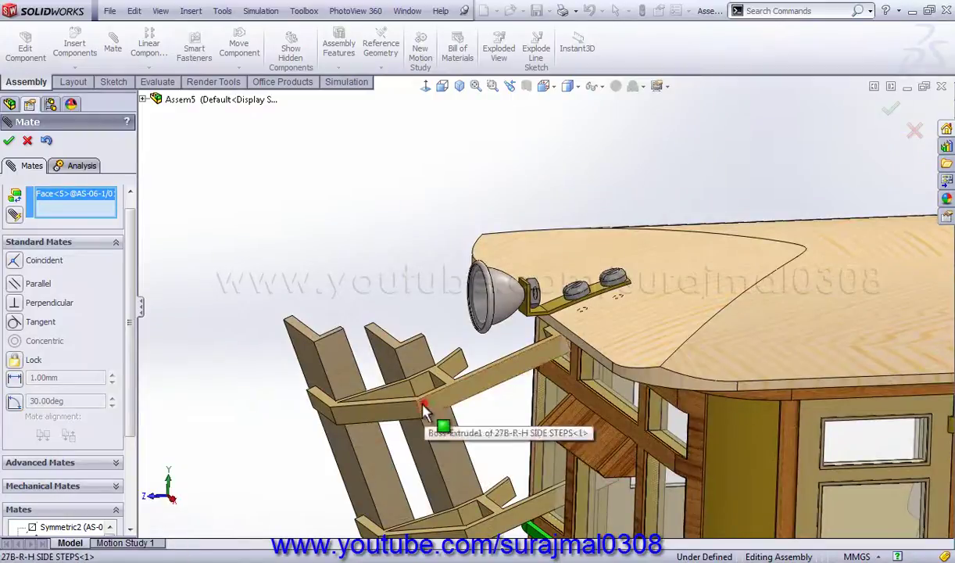
left_click(356, 417)
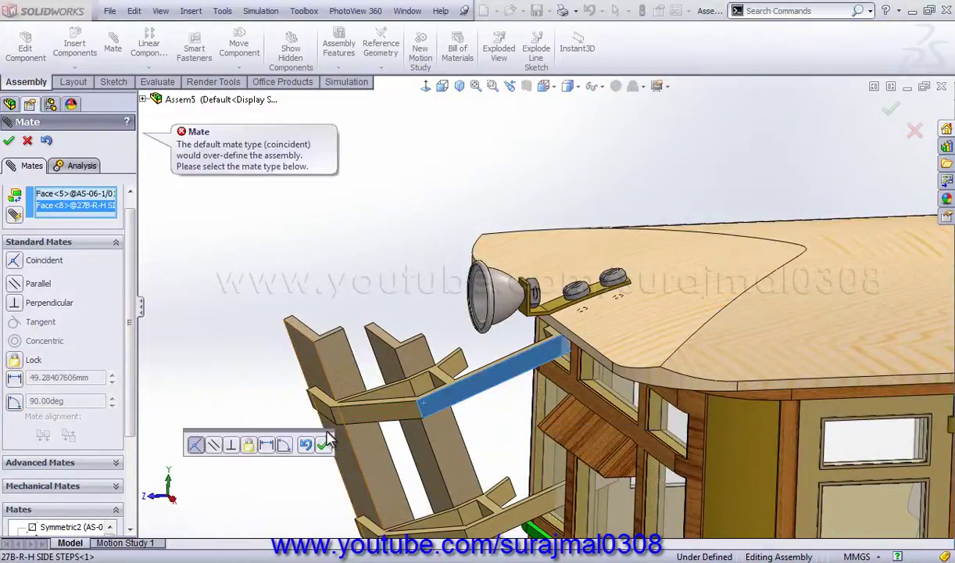
left_click(305, 446)
middle_click_drag(352, 414, 429, 397)
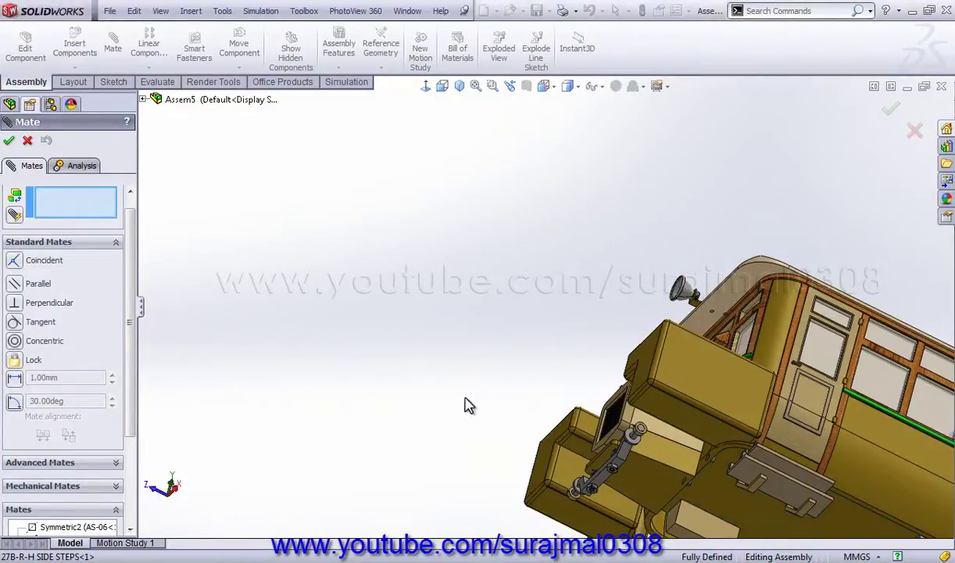
mouse_move(417, 359)
middle_mouse_down()
mouse_move(437, 452)
mouse_move(449, 463)
middle_mouse_up()
Mate the top face of the steps' upright coincident with the tram floor face.
scroll(469, 313, "down", 2)
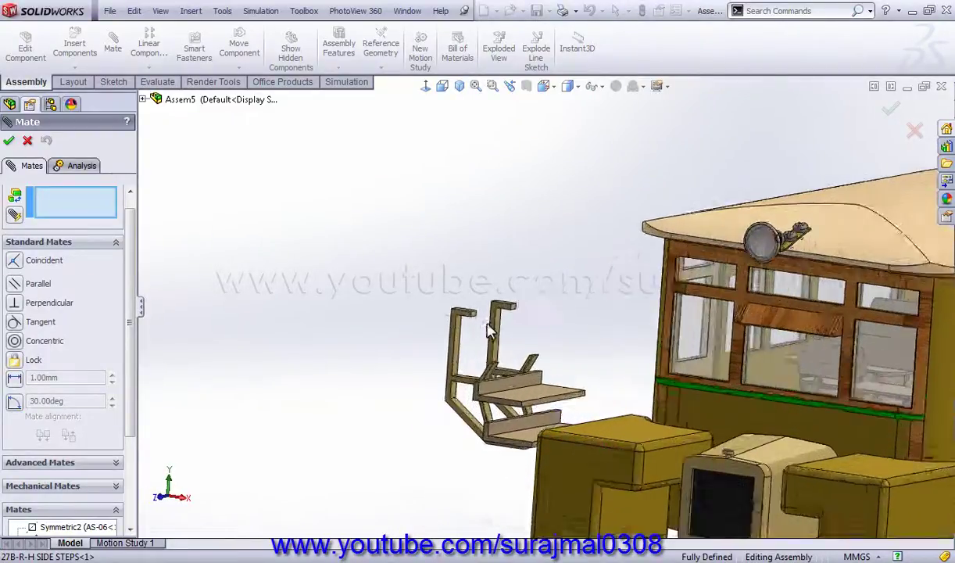
scroll(473, 303, "down", 3)
scroll(472, 302, "down", 2)
left_click(467, 295)
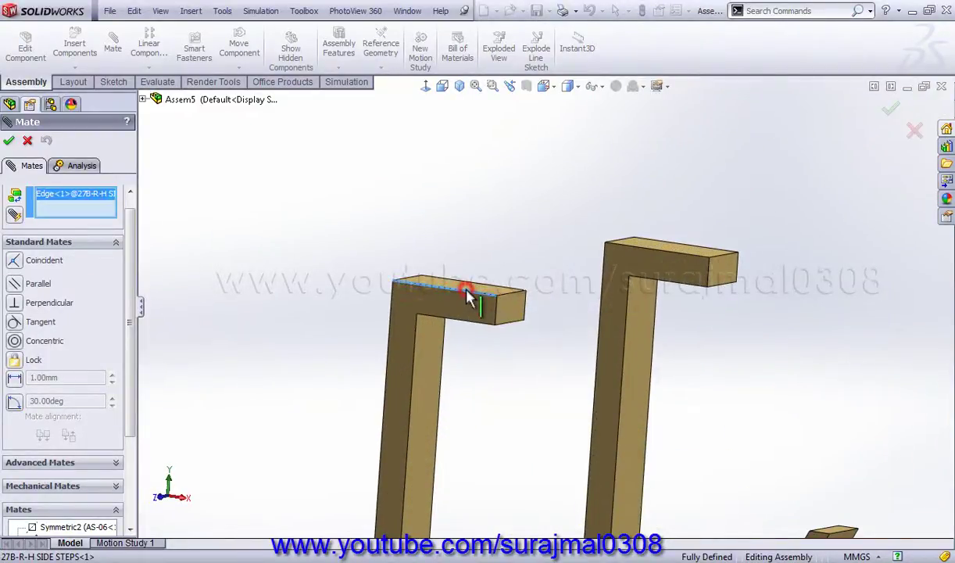
left_click(467, 296)
scroll(625, 403, "up", 3)
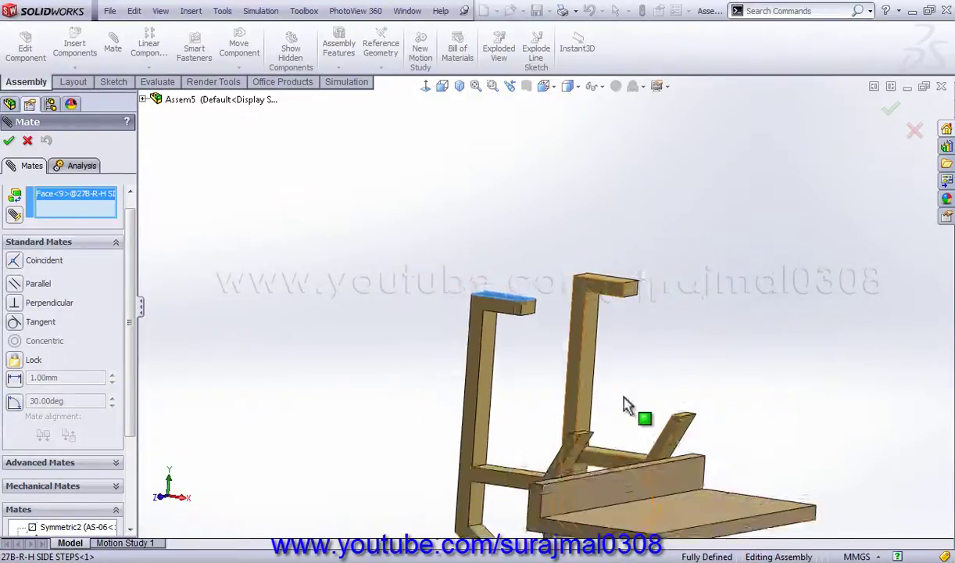
mouse_move(624, 404)
middle_mouse_down()
mouse_move(788, 455)
mouse_move(493, 258)
middle_mouse_up()
scroll(683, 437, "down", 3)
mouse_move(683, 437)
middle_mouse_down()
mouse_move(663, 341)
mouse_move(721, 438)
mouse_move(724, 504)
middle_mouse_up()
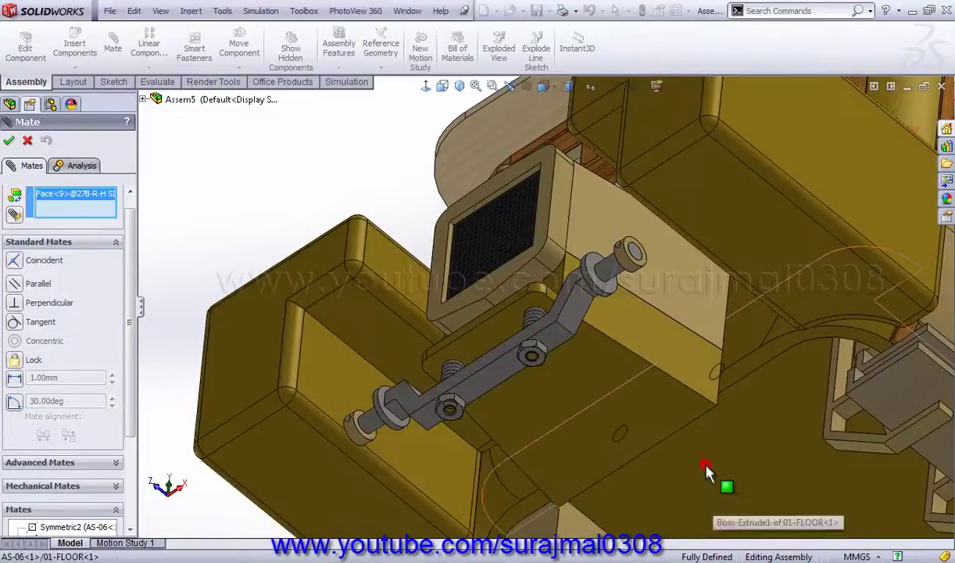
left_click(707, 472)
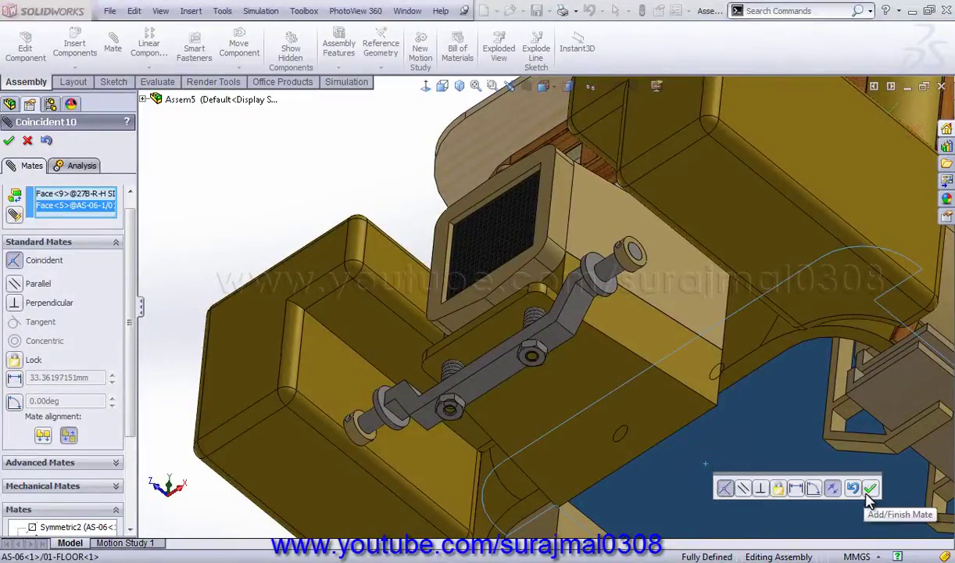
left_click(867, 491)
Mate the front steps part coincident with the side-steps bracket face.
left_click(573, 520)
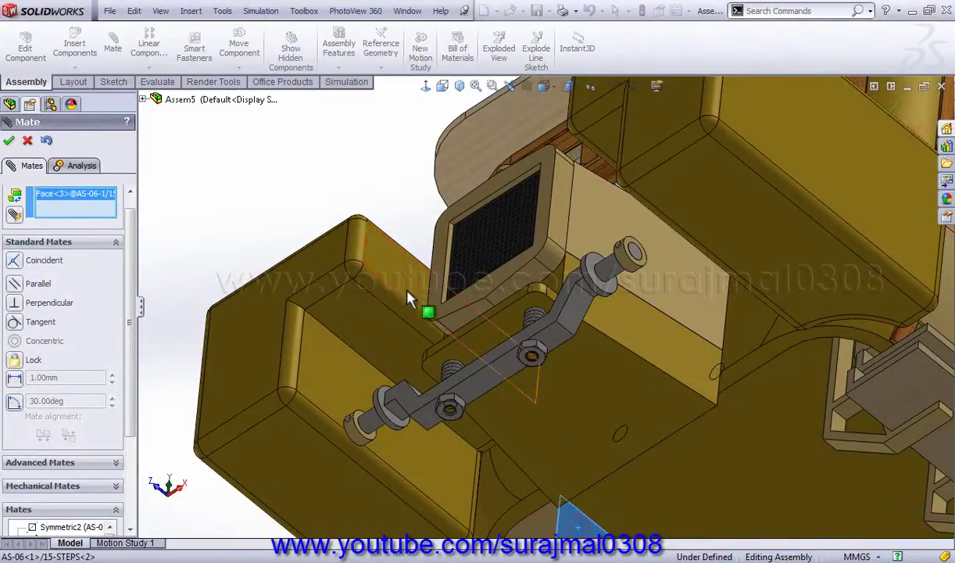
mouse_move(411, 294)
middle_mouse_down()
mouse_move(438, 325)
mouse_move(451, 384)
mouse_move(420, 440)
middle_mouse_up()
scroll(284, 324, "down", 2)
scroll(405, 346, "down", 3)
scroll(369, 336, "down", 5)
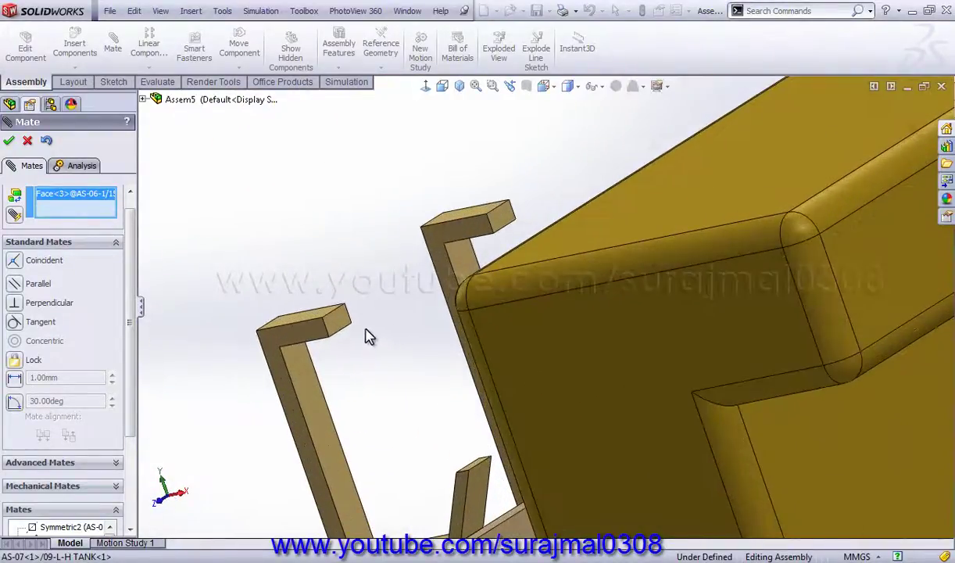
left_click(341, 321)
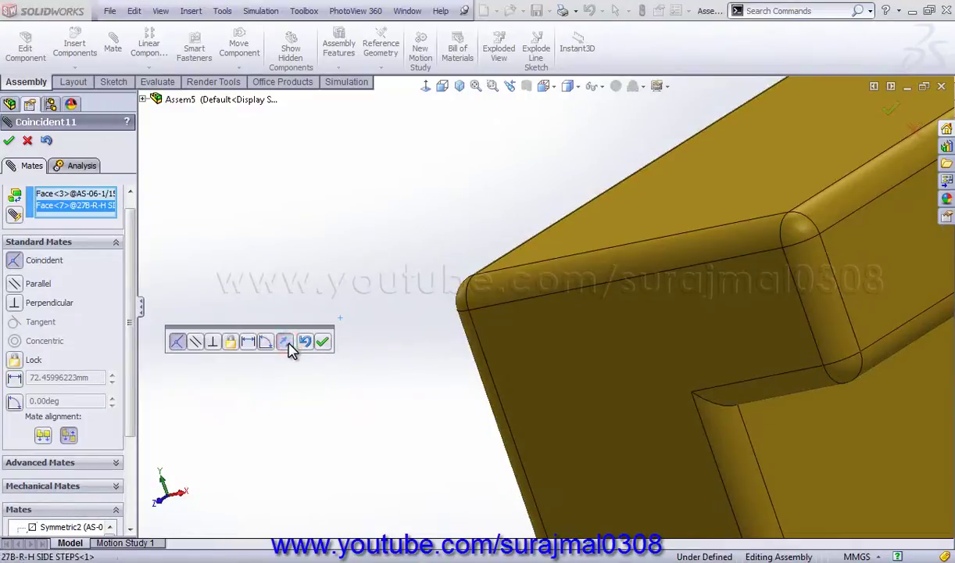
left_click(325, 346)
Mate the right-hand step face coincident with the left-hand steps face, then end mating.
scroll(380, 344, "up", 5)
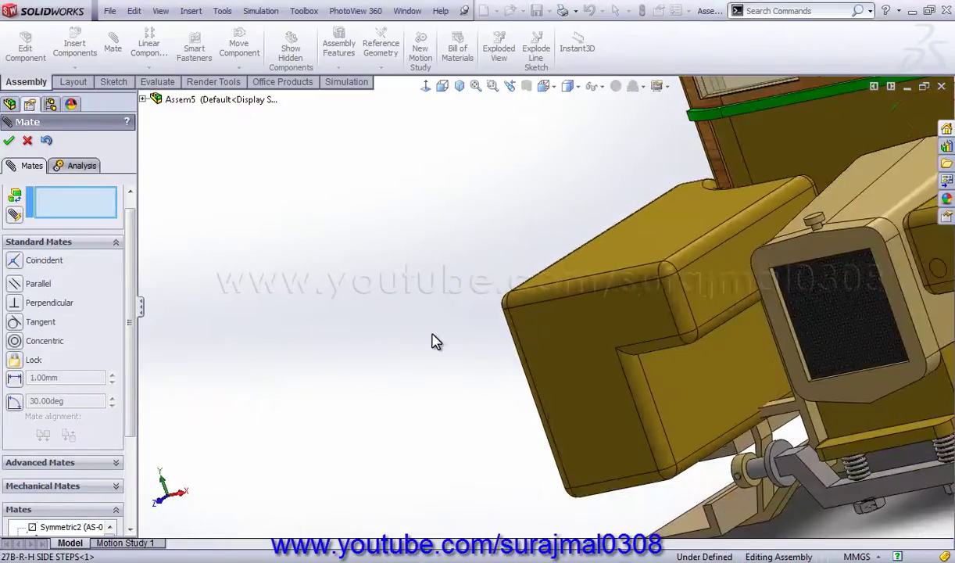
scroll(433, 342, "up", 2)
mouse_move(438, 337)
middle_mouse_down()
mouse_move(486, 328)
mouse_move(495, 310)
middle_mouse_up()
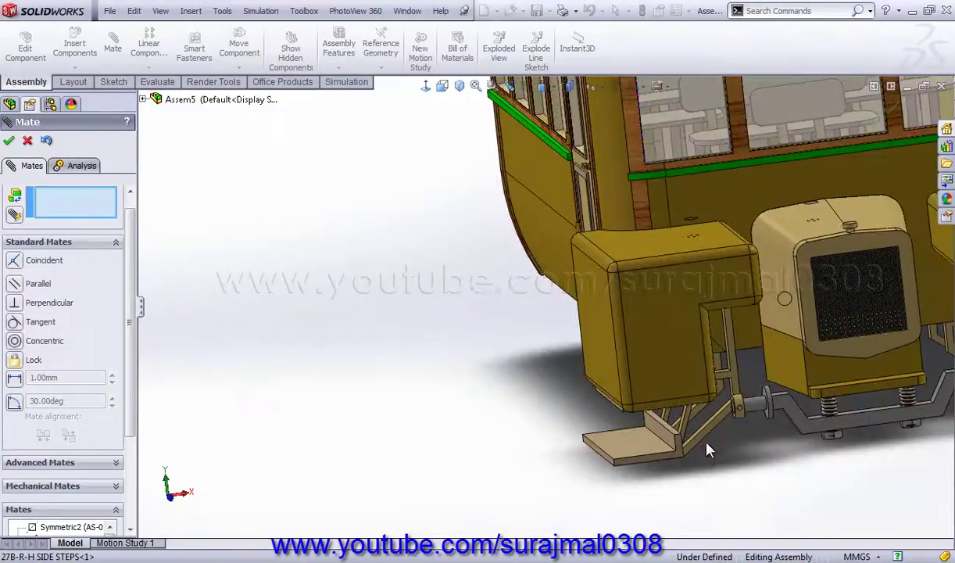
scroll(674, 419, "down", 3)
left_click(688, 422)
mouse_move(771, 301)
middle_mouse_down()
mouse_move(292, 311)
mouse_move(512, 360)
middle_mouse_up()
left_click(623, 353)
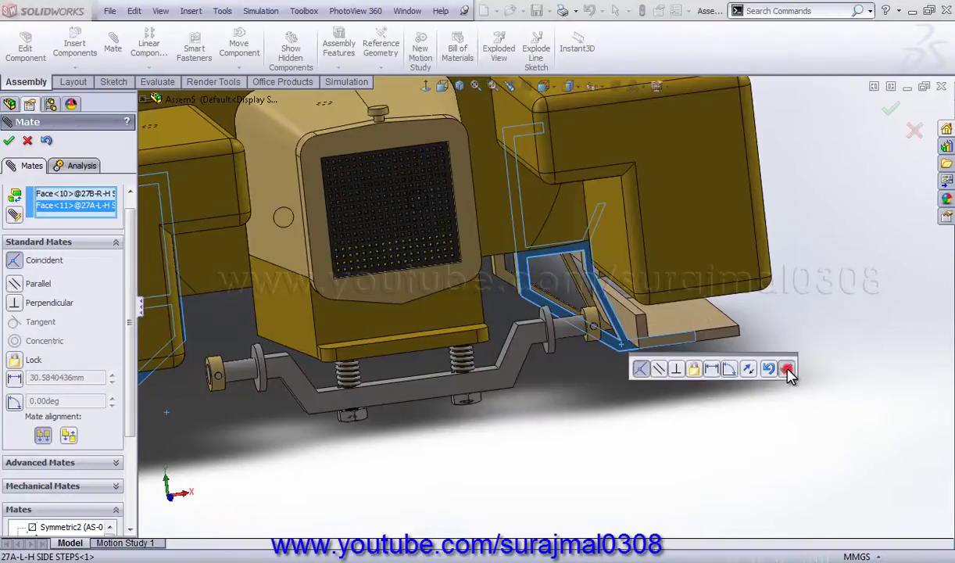
left_click(787, 370)
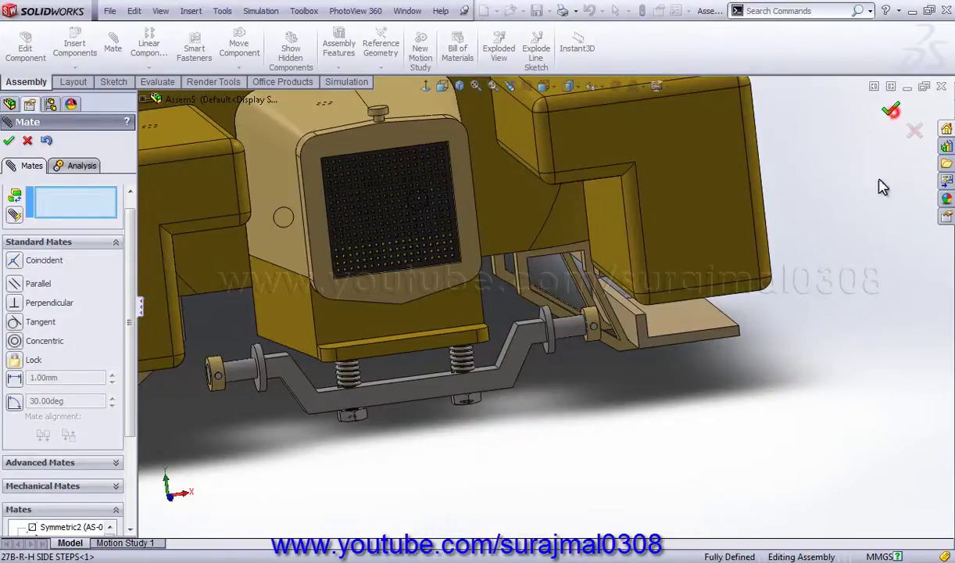
key("Return")
Browse to and open AS-04.SLDASM for insertion into the tram assembly.
scroll(535, 463, "down", 2)
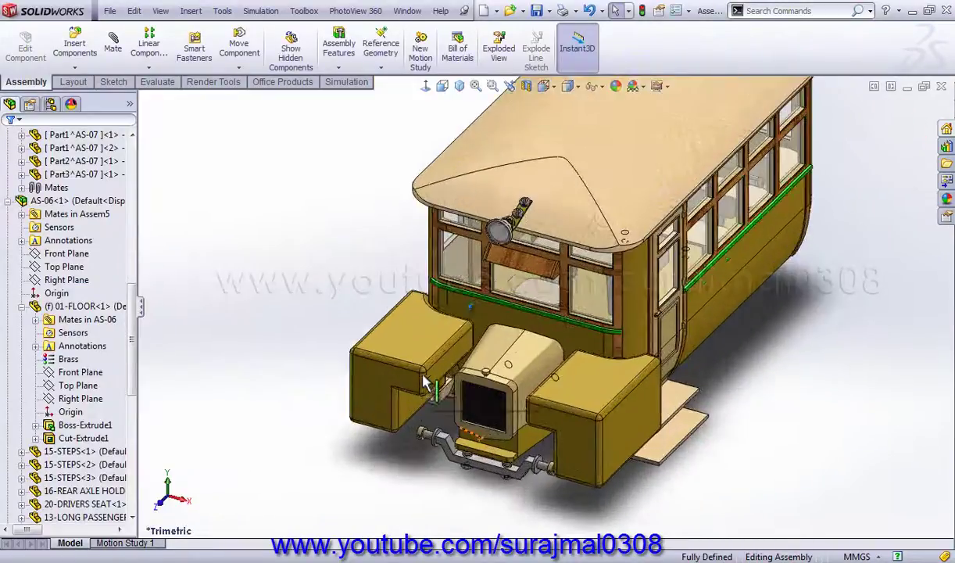
middle_click_drag(536, 463, 555, 316)
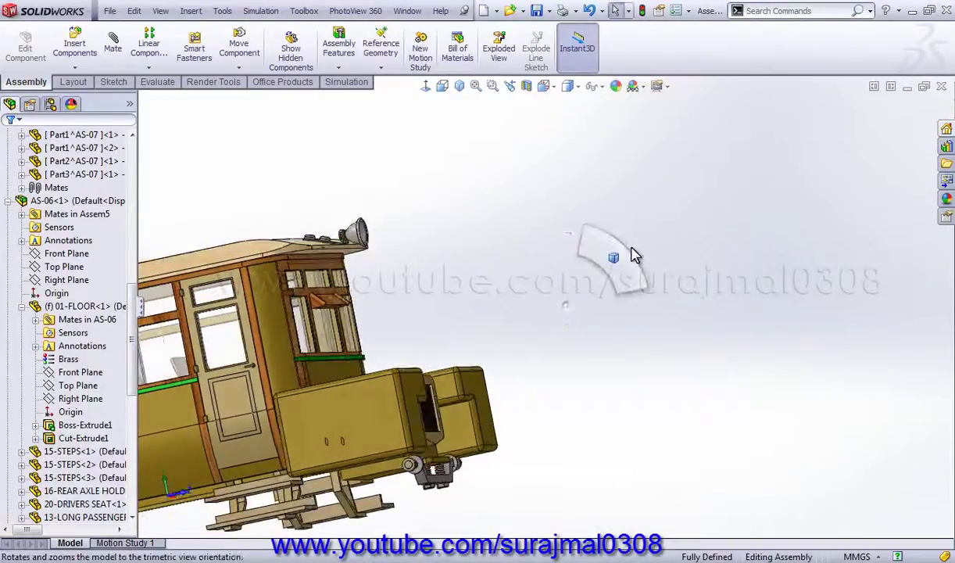
right_click_drag(555, 315, 633, 255)
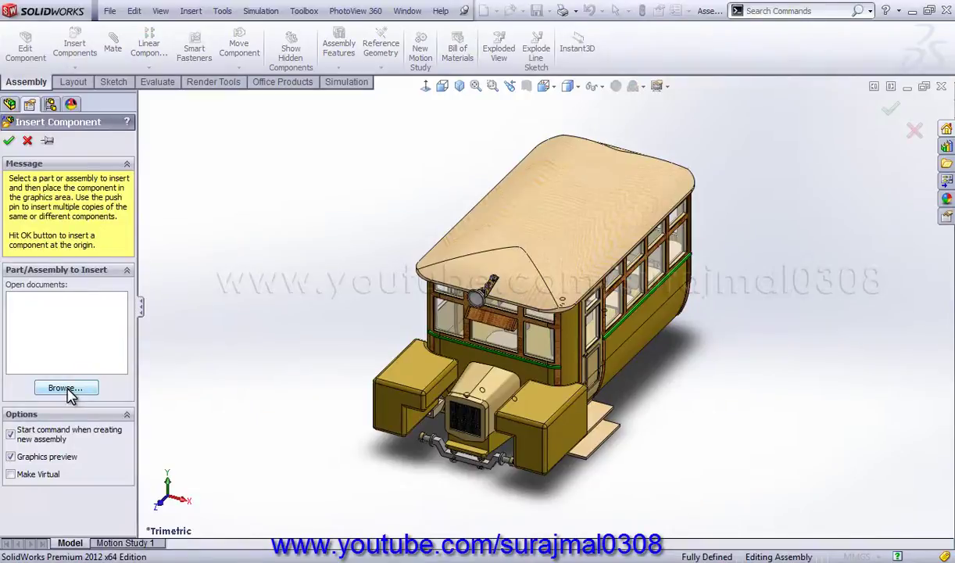
left_click(67, 389)
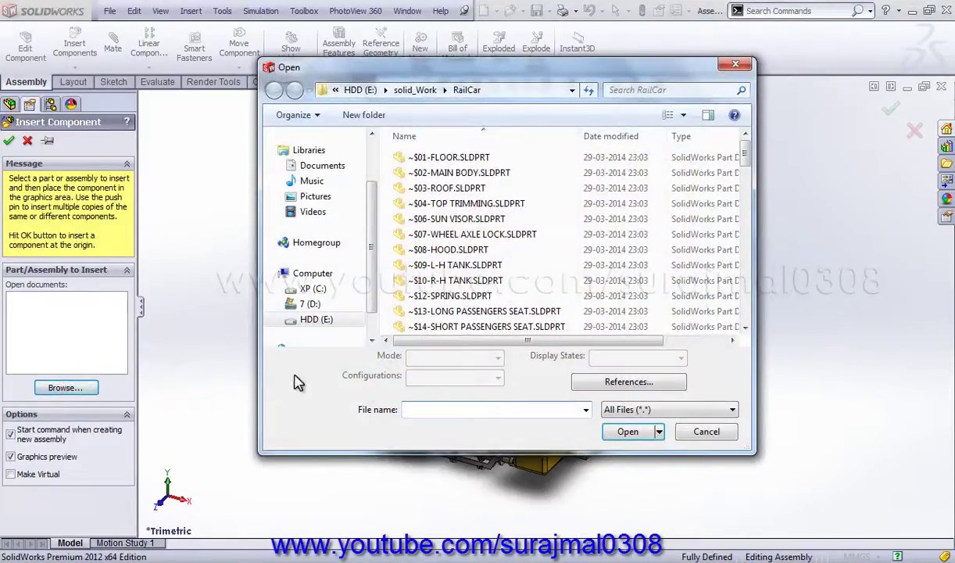
type("as")
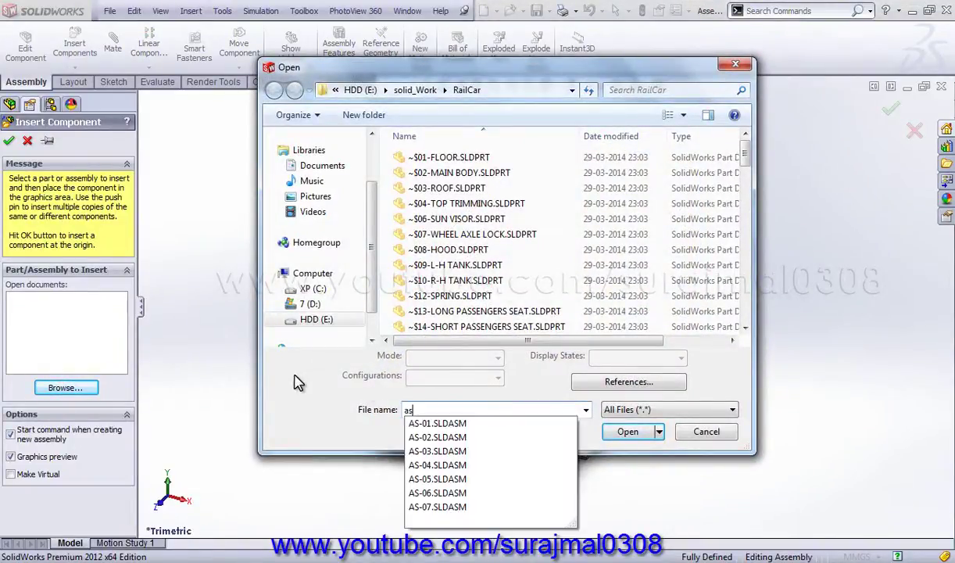
left_click(443, 466)
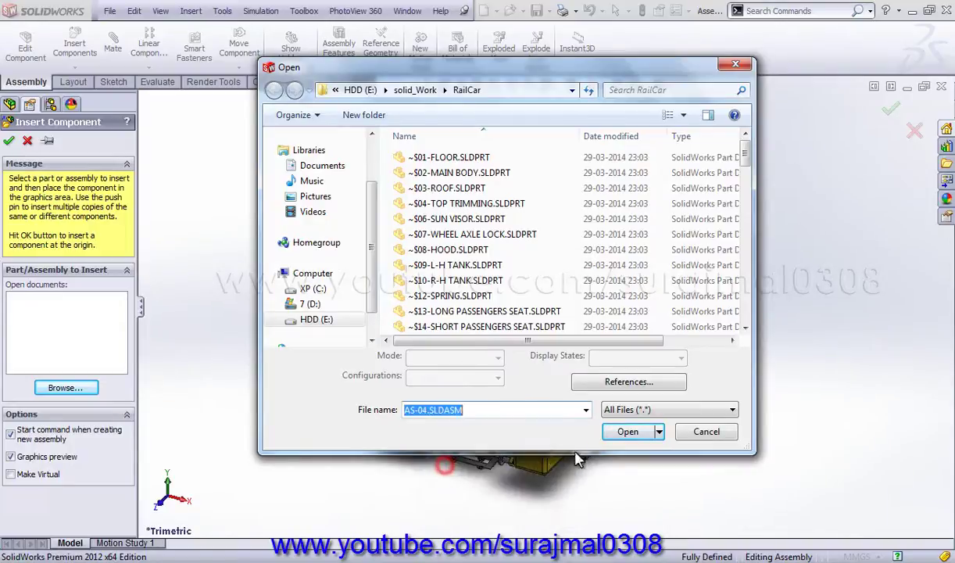
left_click(614, 435)
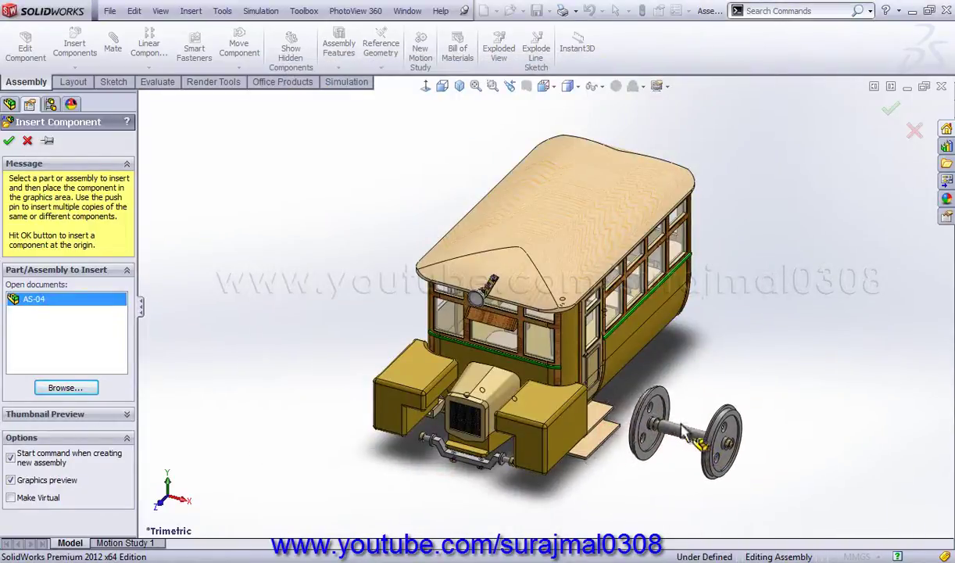
Place AS-04 and make its axle concentric with the rear axle holder.
left_click(629, 383)
scroll(618, 384, "down", 3)
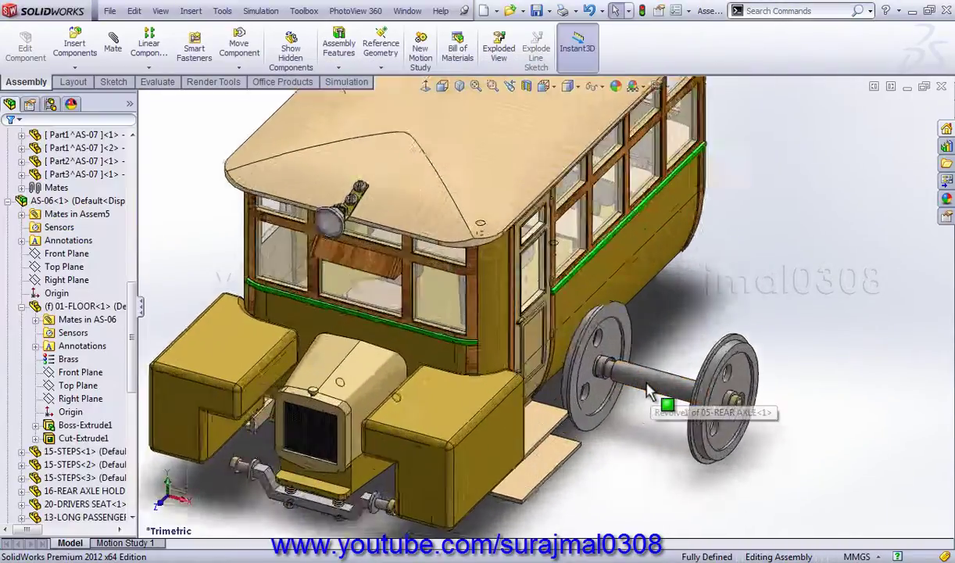
scroll(612, 381, "down", 3)
middle_click_drag(612, 381, 578, 250)
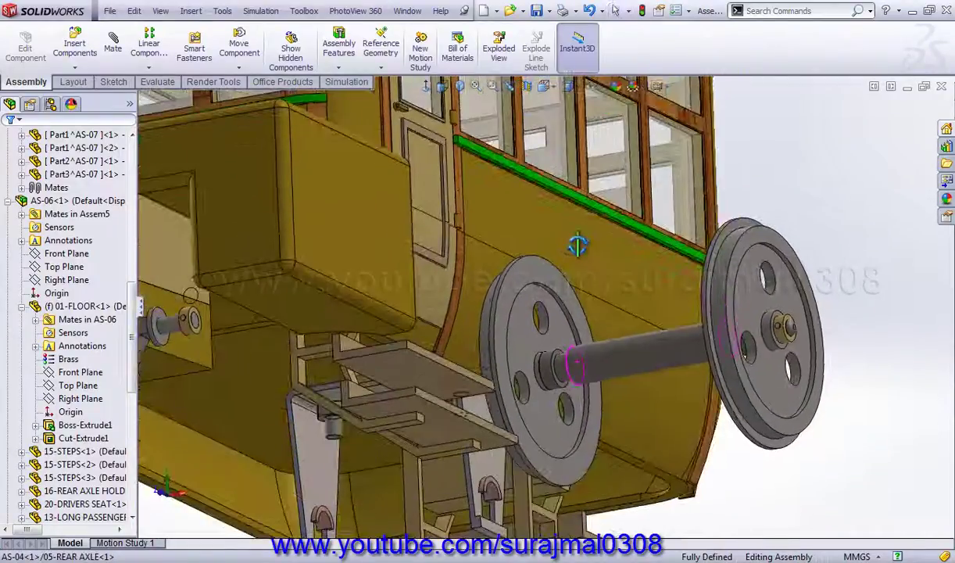
left_click(558, 367)
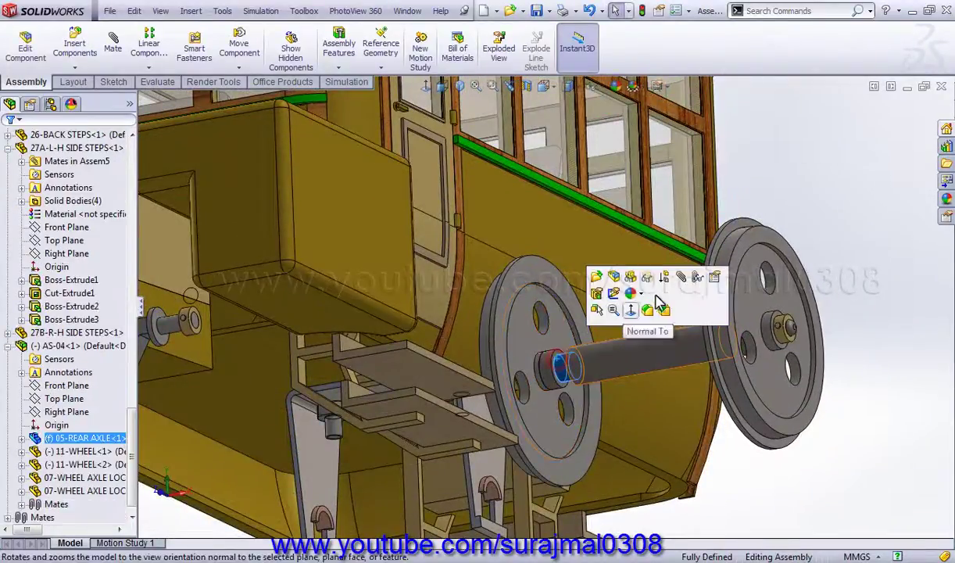
left_click(693, 279)
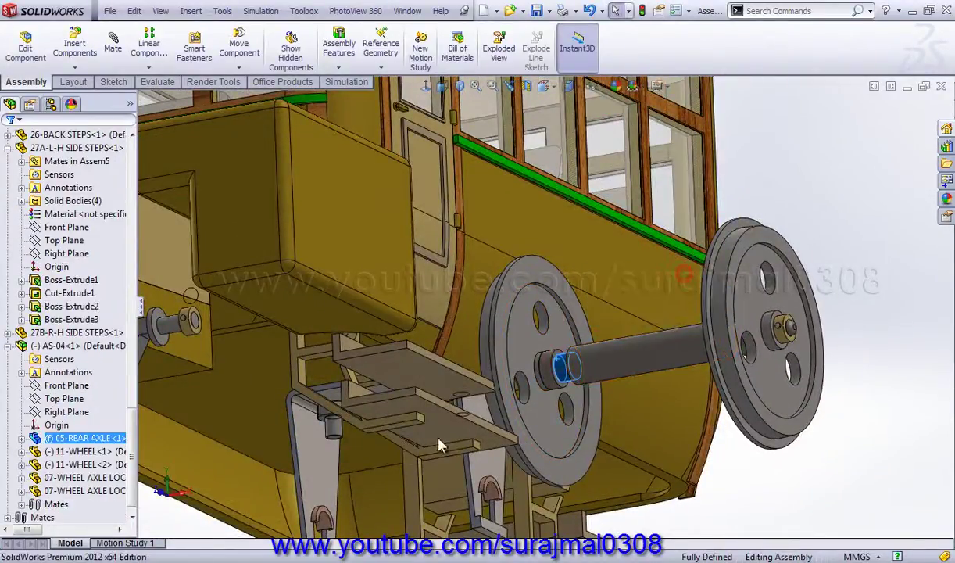
left_click(327, 525)
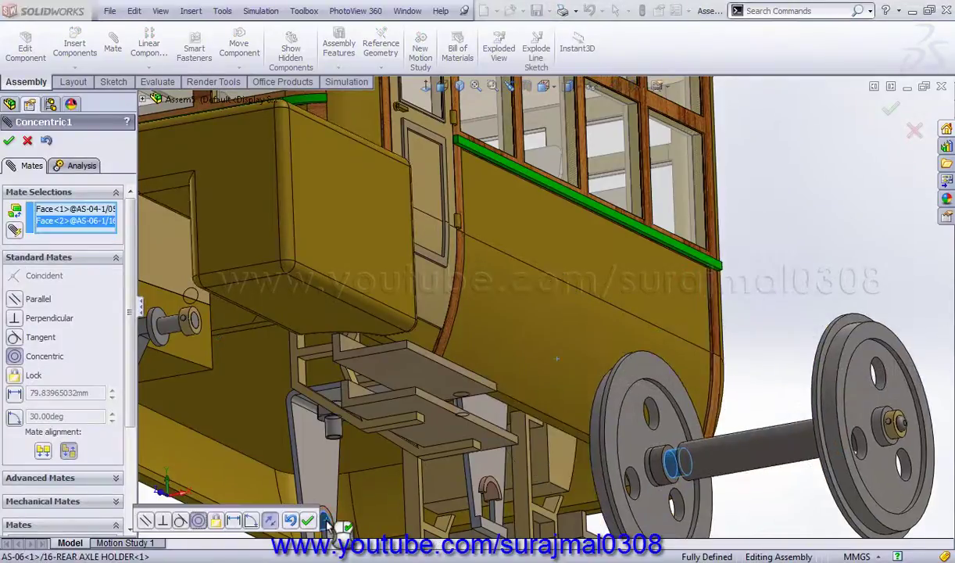
left_click(308, 519)
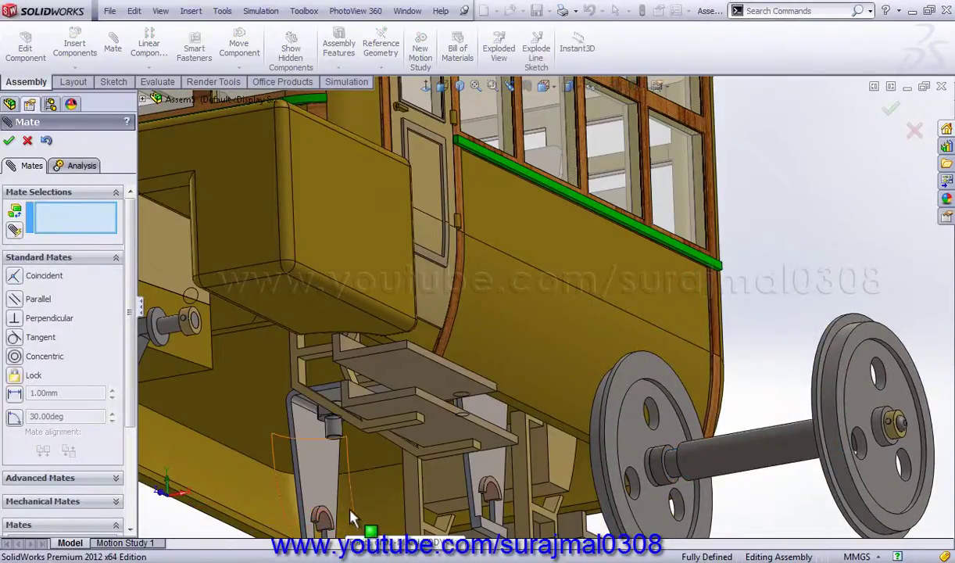
Make the axle face coincident with the rear axle holder's flat face.
scroll(344, 516, "down", 2)
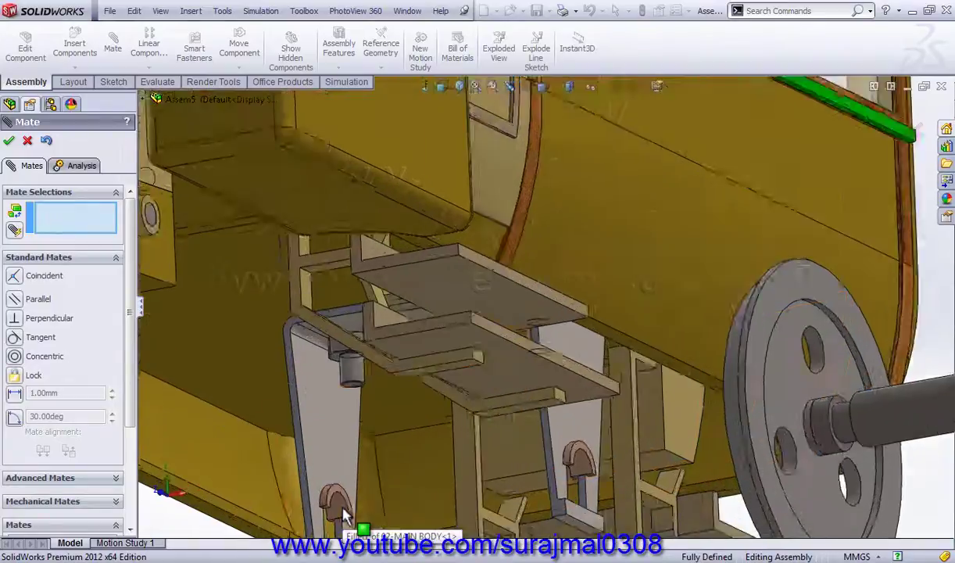
scroll(344, 516, "down", 2)
left_click(358, 420)
middle_click_drag(432, 454, 713, 441)
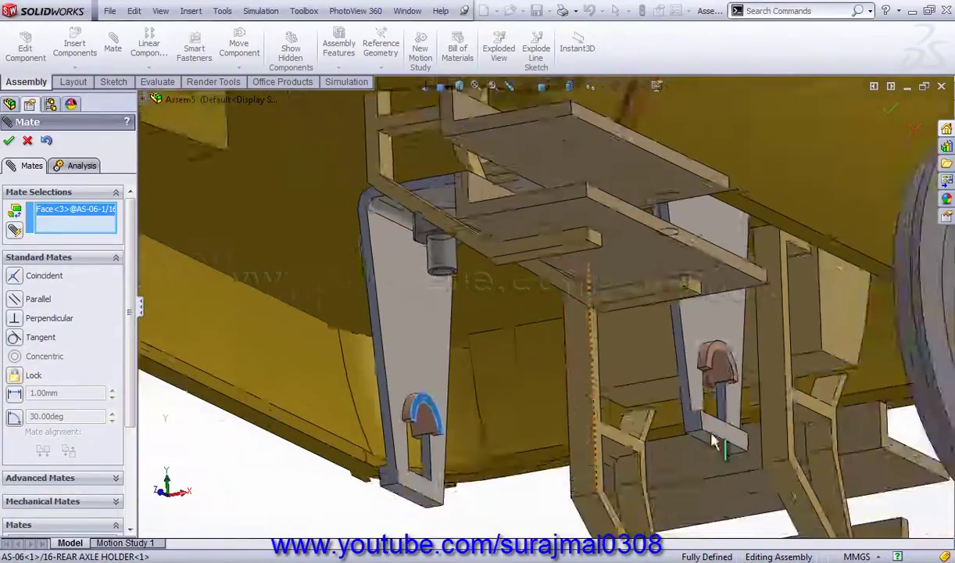
scroll(713, 441, "up", 3)
middle_click_drag(736, 331, 786, 316)
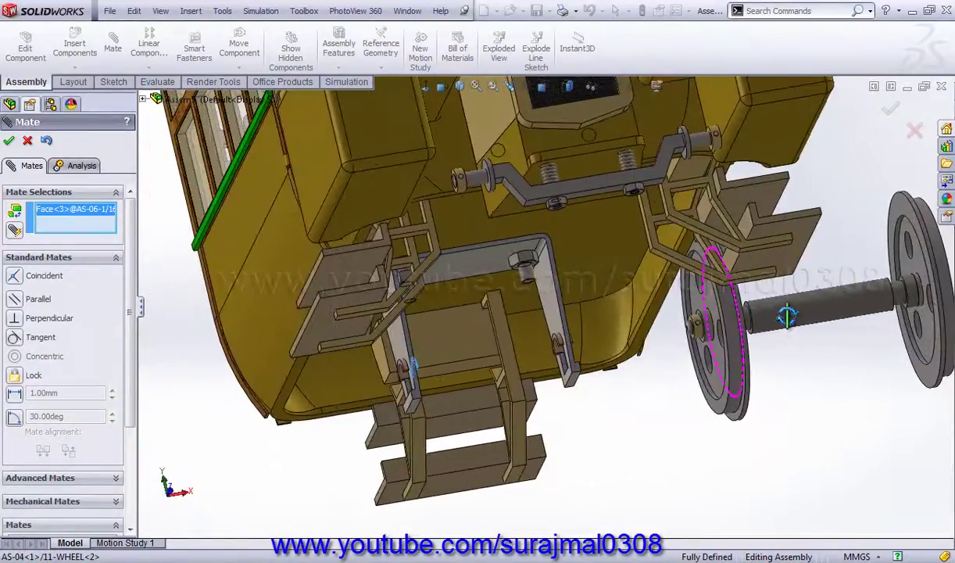
scroll(717, 324, "down", 2)
scroll(666, 312, "down", 2)
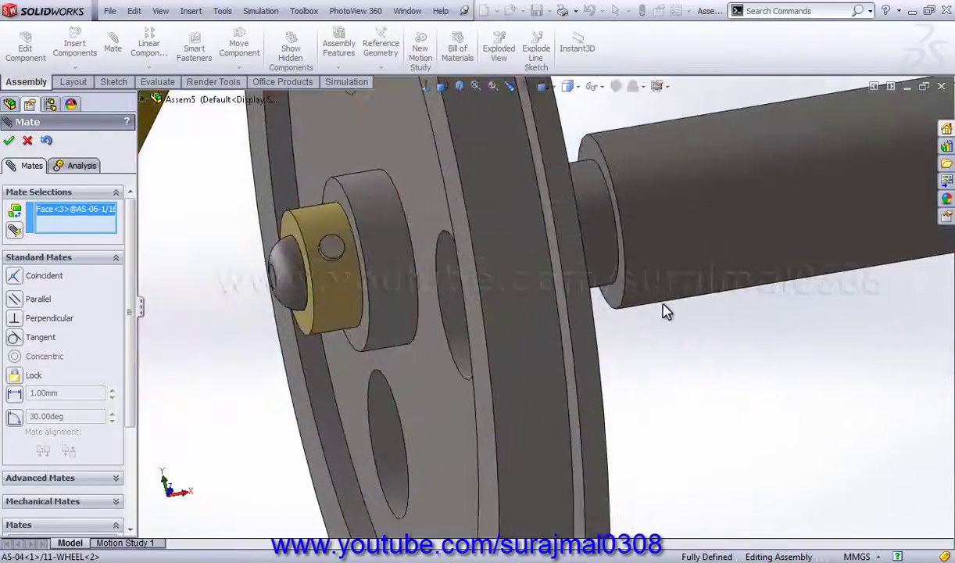
left_click(615, 307)
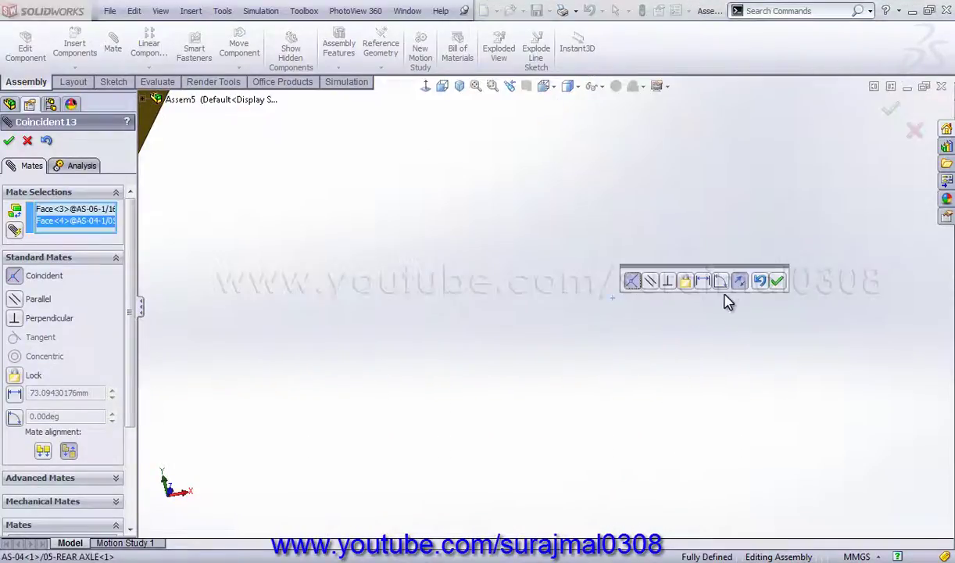
left_click(776, 284)
Spin the rear wheel to confirm it turns freely, then close the Mate tool.
right_click_drag(579, 320, 653, 282)
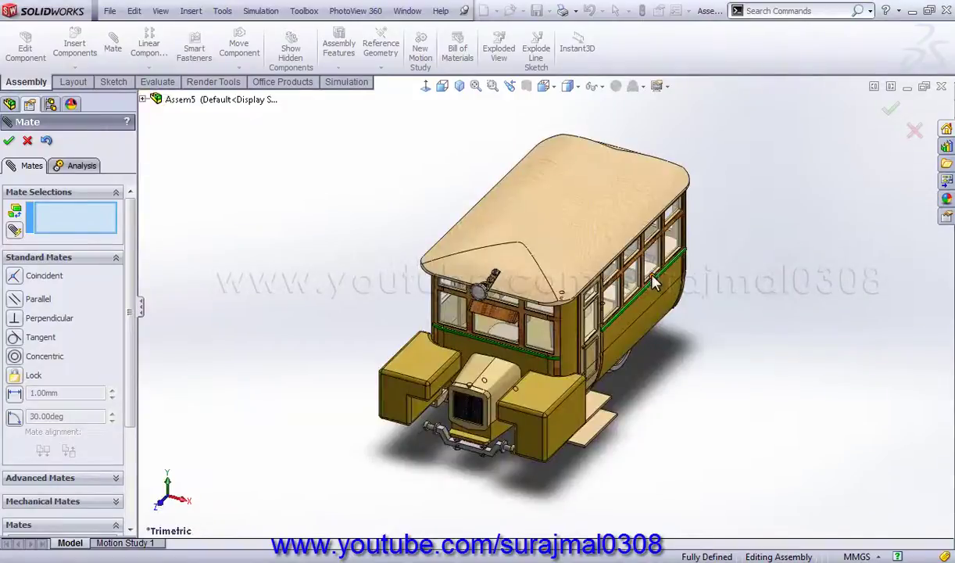
middle_click_drag(633, 395, 602, 352)
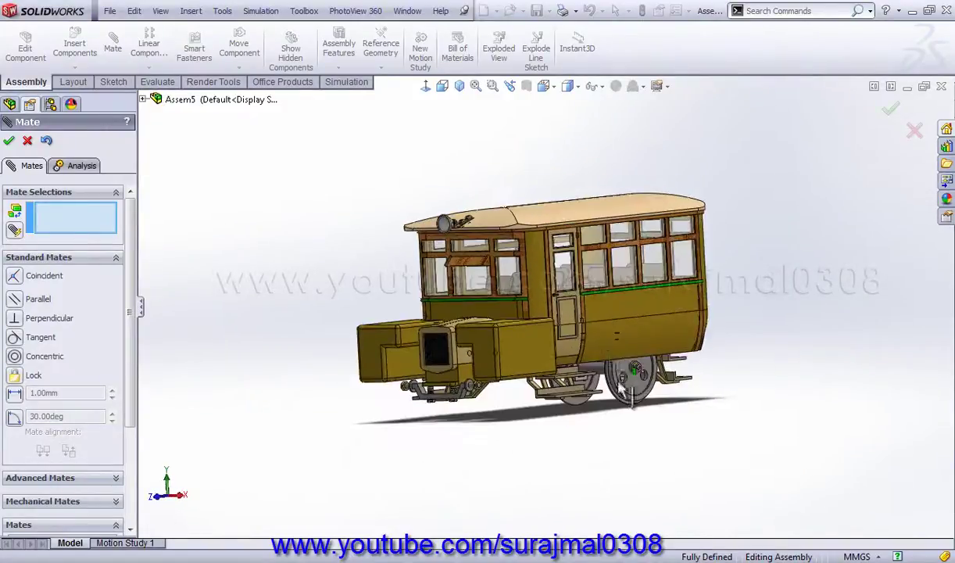
scroll(598, 352, "down", 1)
scroll(595, 351, "down", 1)
scroll(592, 348, "down", 1)
mouse_move(592, 348)
left_mouse_down()
mouse_move(686, 374)
mouse_move(686, 335)
mouse_move(633, 324)
mouse_move(587, 330)
mouse_move(558, 398)
mouse_move(630, 473)
left_mouse_up()
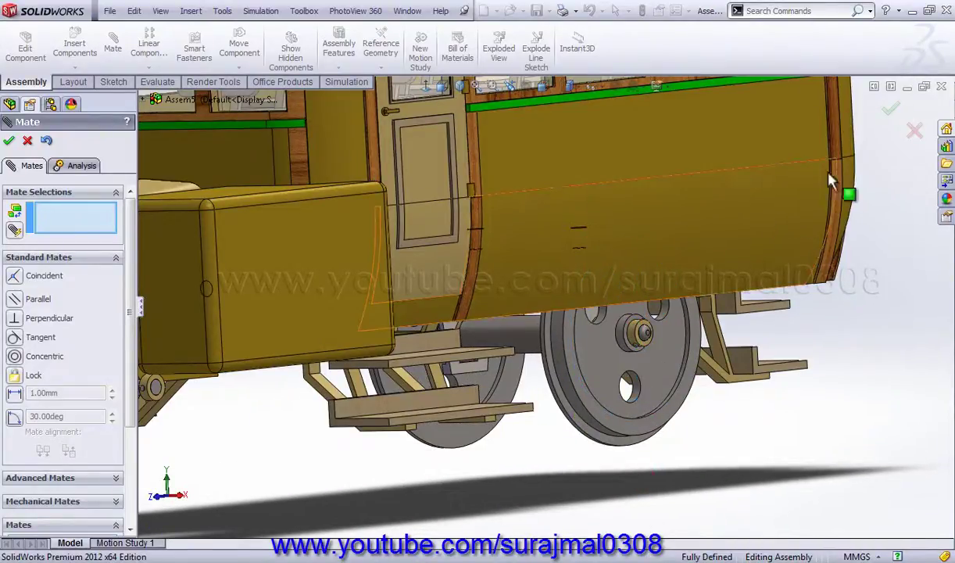
left_click(892, 113)
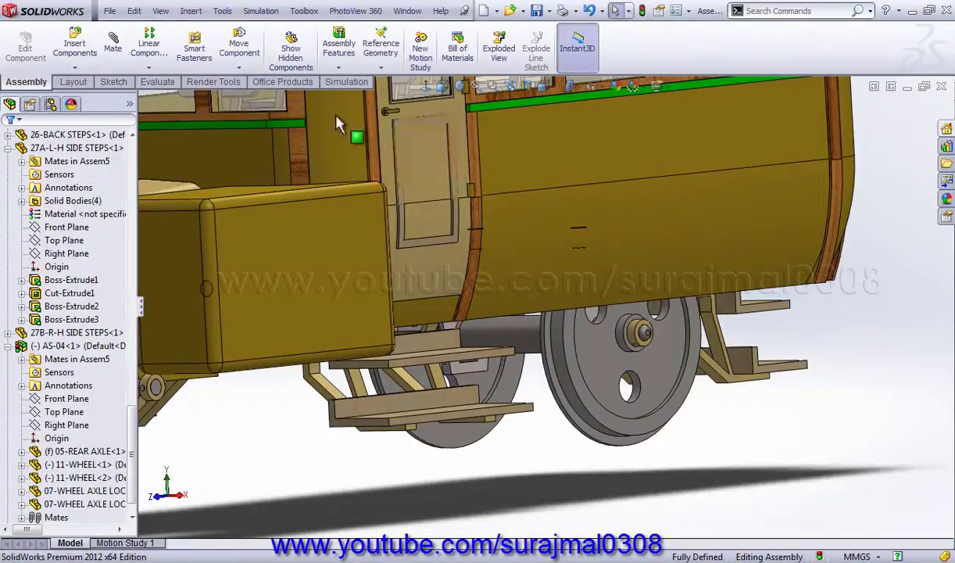
right_click_drag(196, 406, 154, 207)
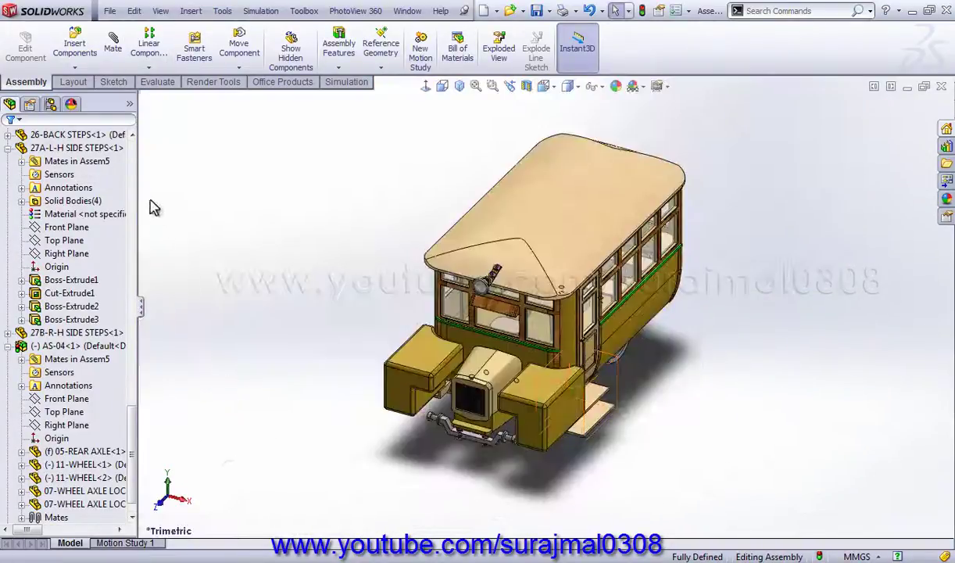
left_click(79, 52)
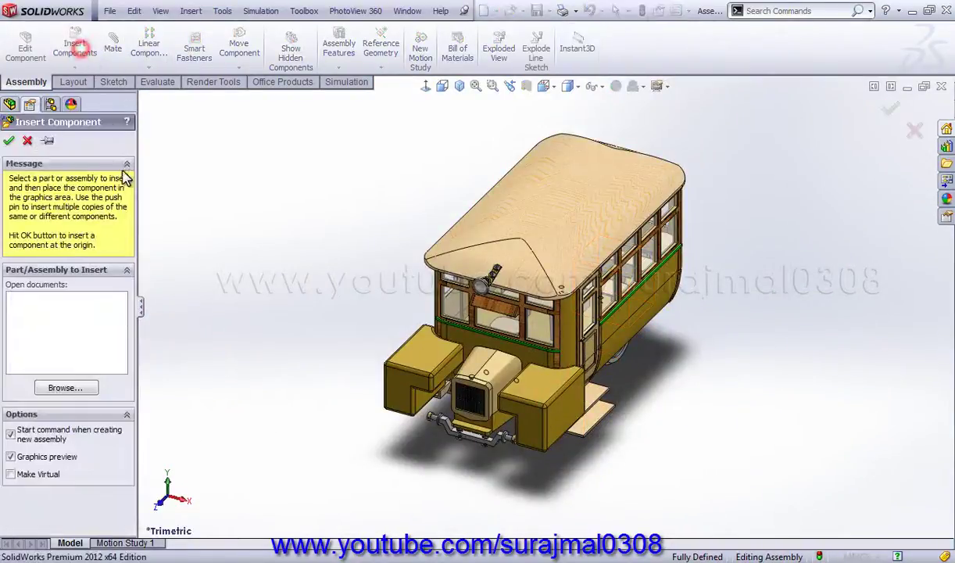
Insert 11-WHEEL.SLDPRT and drop it near the front axle.
left_click(78, 391)
type("1")
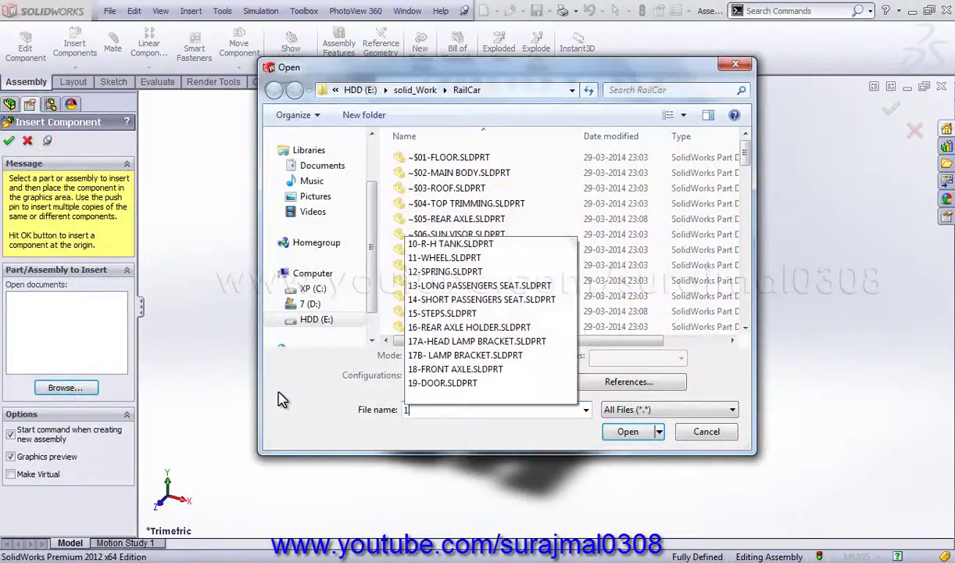
type("1")
left_click(471, 423)
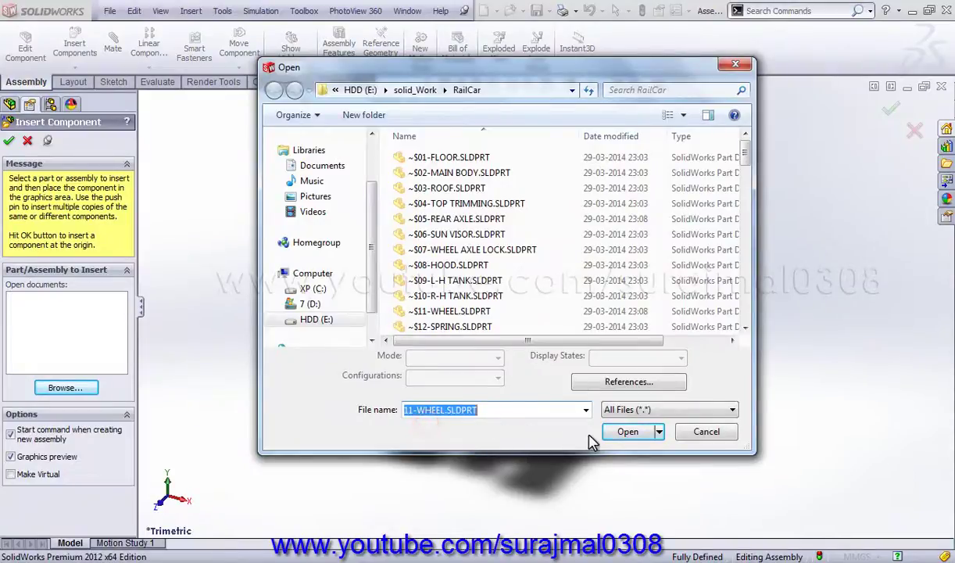
left_click(628, 438)
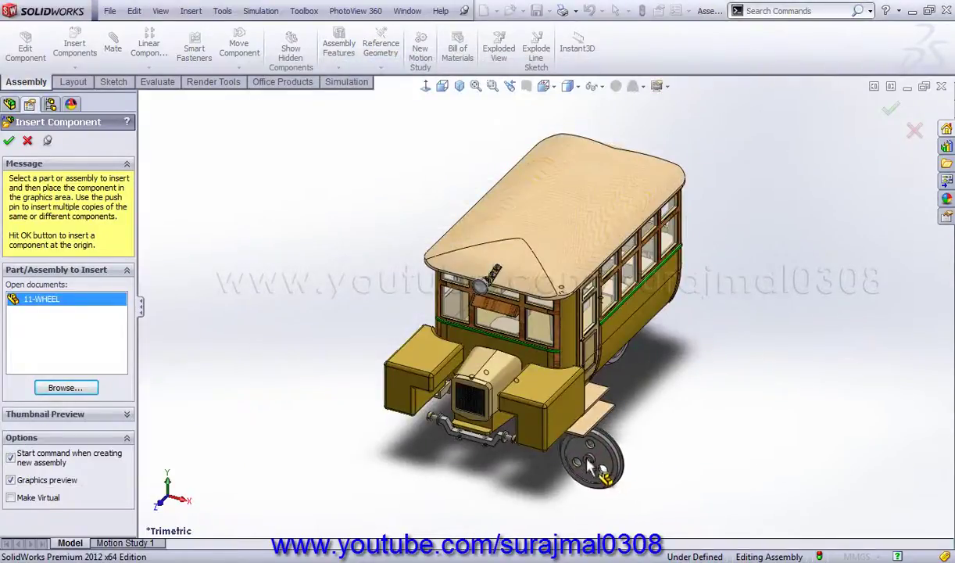
scroll(538, 440, "down", 3)
scroll(547, 428, "down", 3)
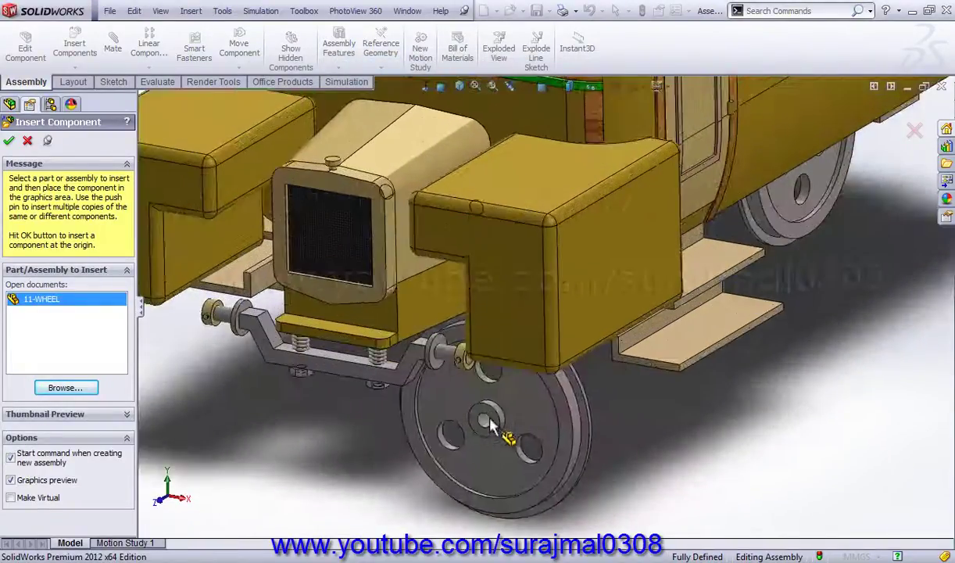
scroll(516, 442, "down", 2)
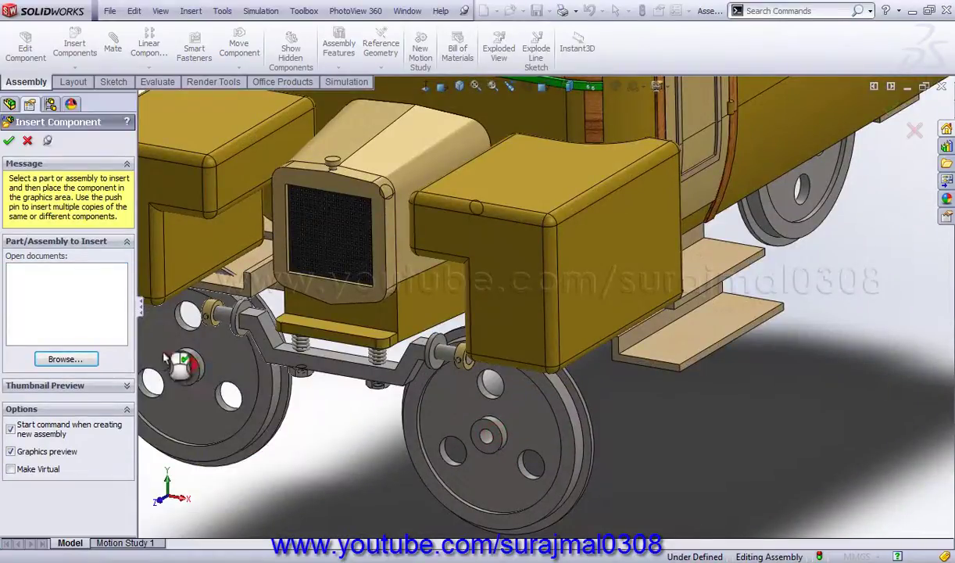
left_click(166, 358)
Make the new wheel's hub concentric with the front axle pin.
left_click(11, 142)
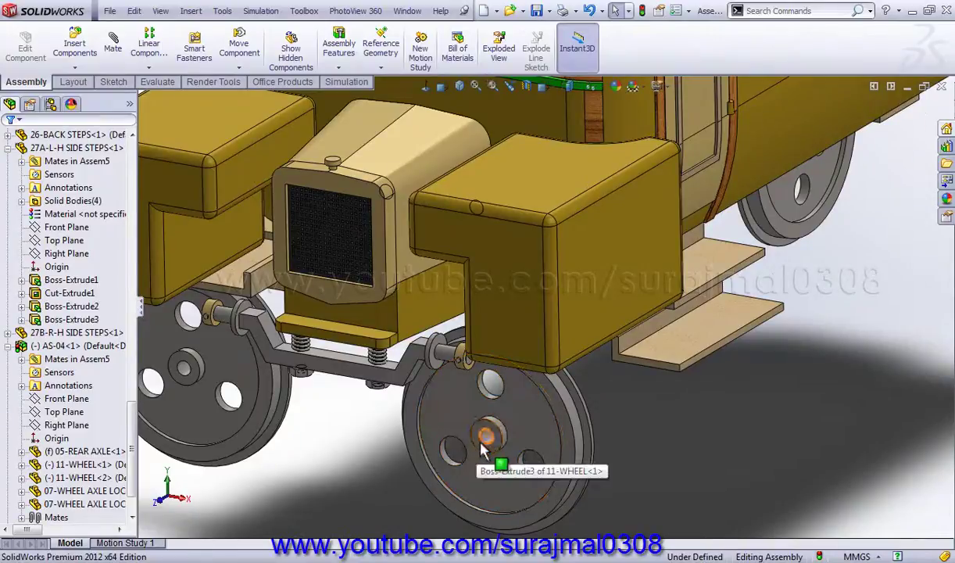
scroll(491, 452, "down", 2)
left_click(508, 413)
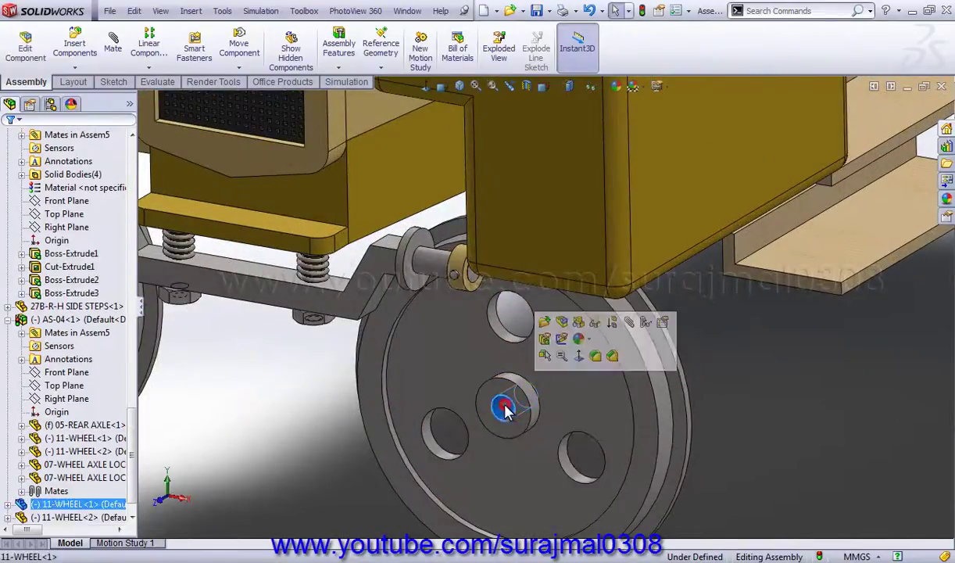
left_click(440, 264)
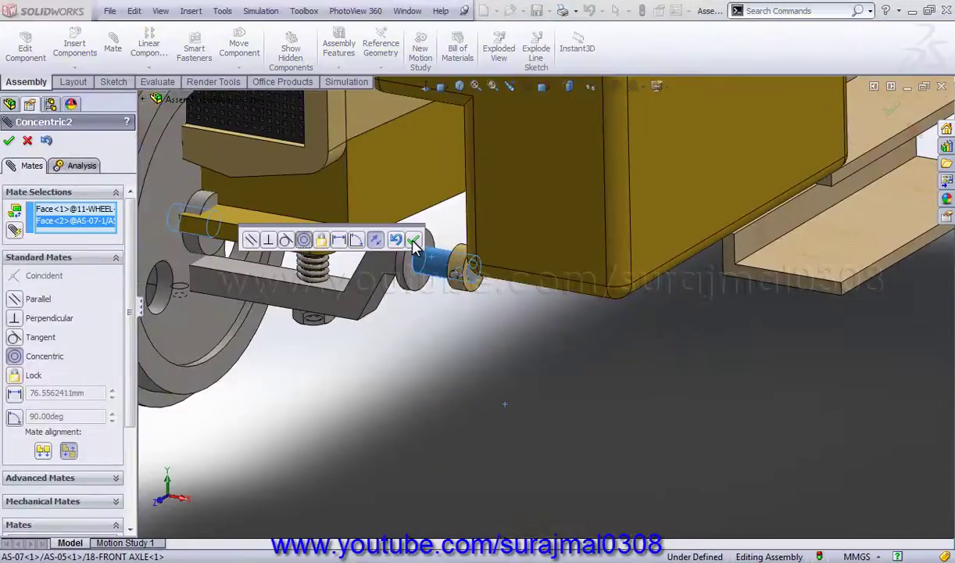
left_click(414, 240)
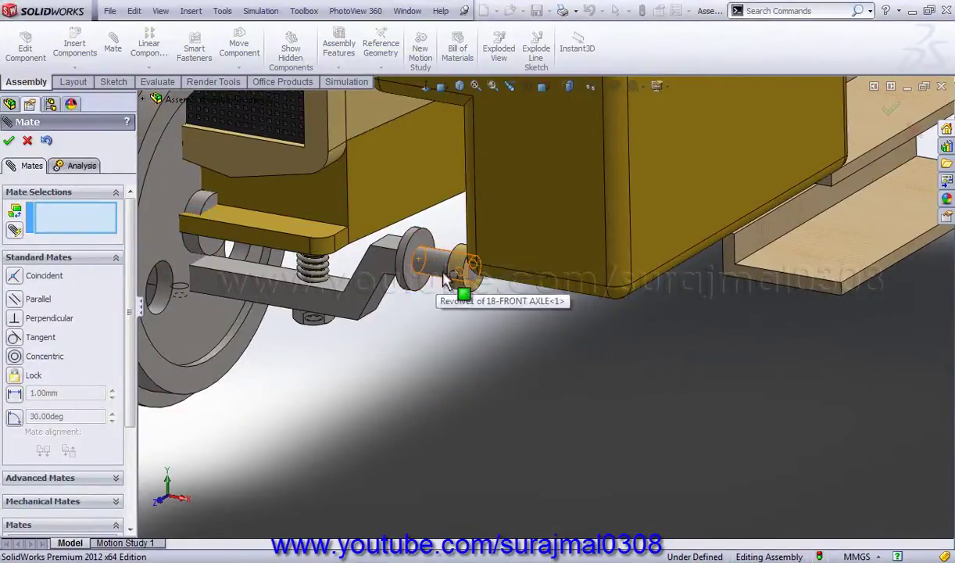
Mate the axle pin's flat face coincident with the wheel face.
left_click(414, 261)
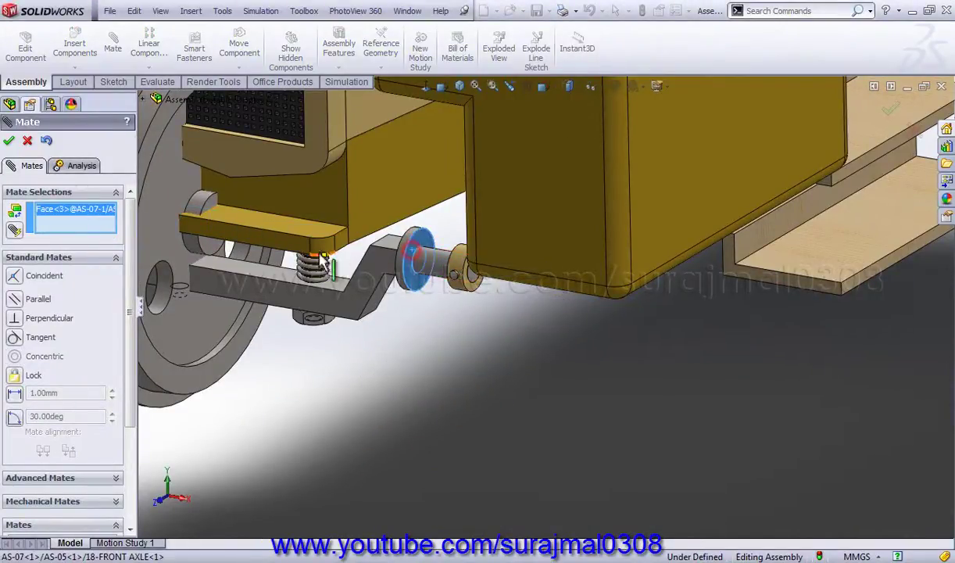
mouse_move(415, 260)
middle_mouse_down()
mouse_move(354, 251)
mouse_move(373, 252)
middle_mouse_up()
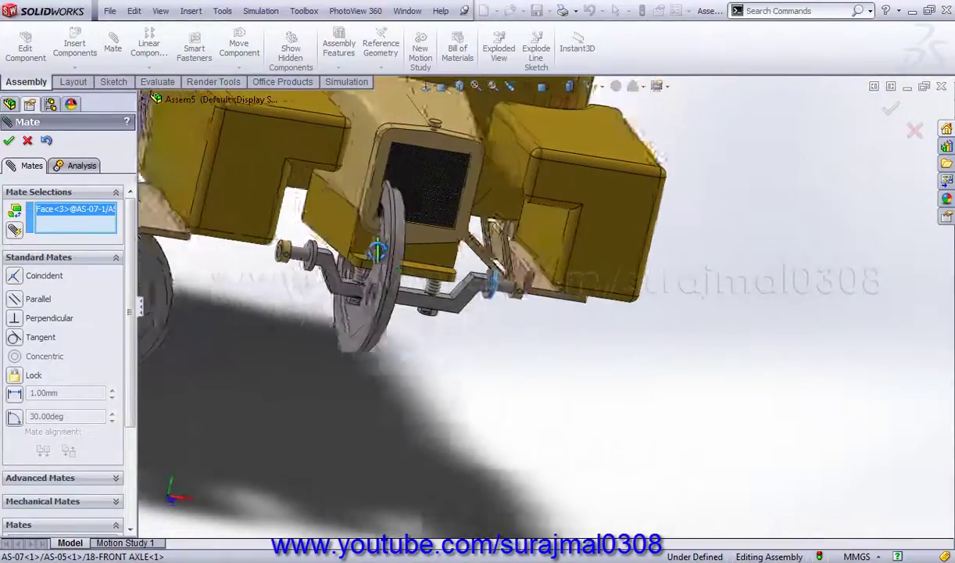
scroll(395, 254, "down", 3)
scroll(398, 266, "down", 3)
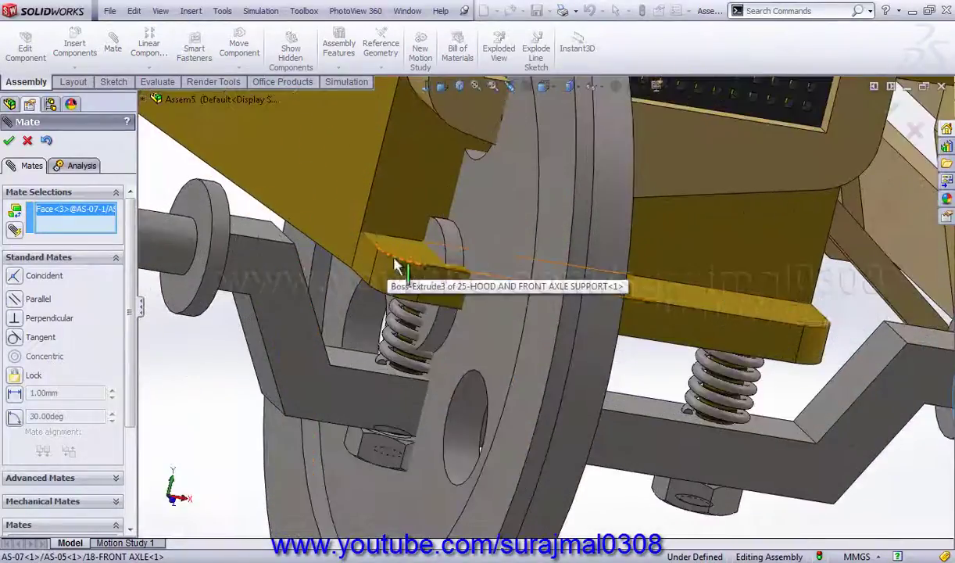
left_click(436, 250)
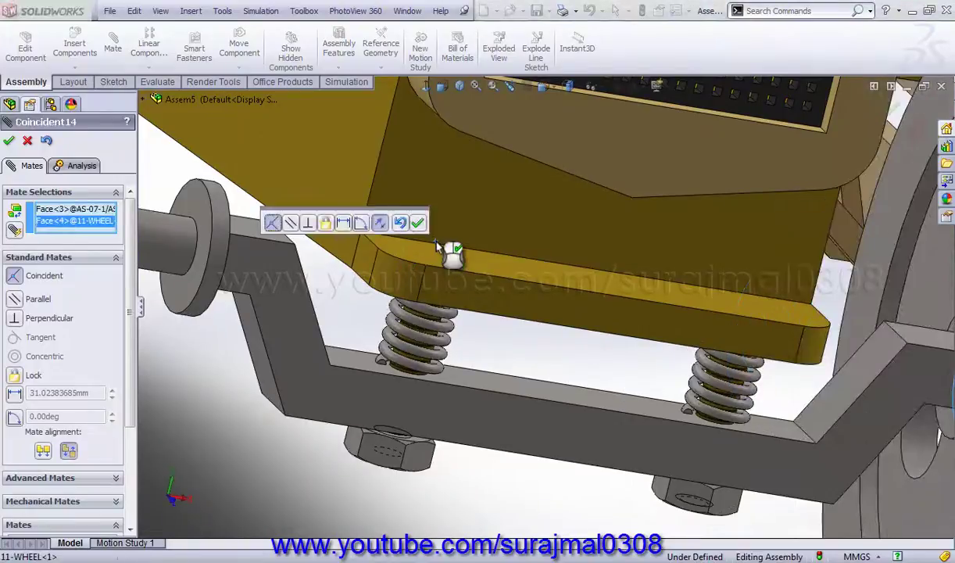
left_click(418, 223)
scroll(426, 284, "up", 5)
Make the second wheel's hub concentric with the axle end, with flipped alignment.
middle_click_drag(469, 373, 367, 370)
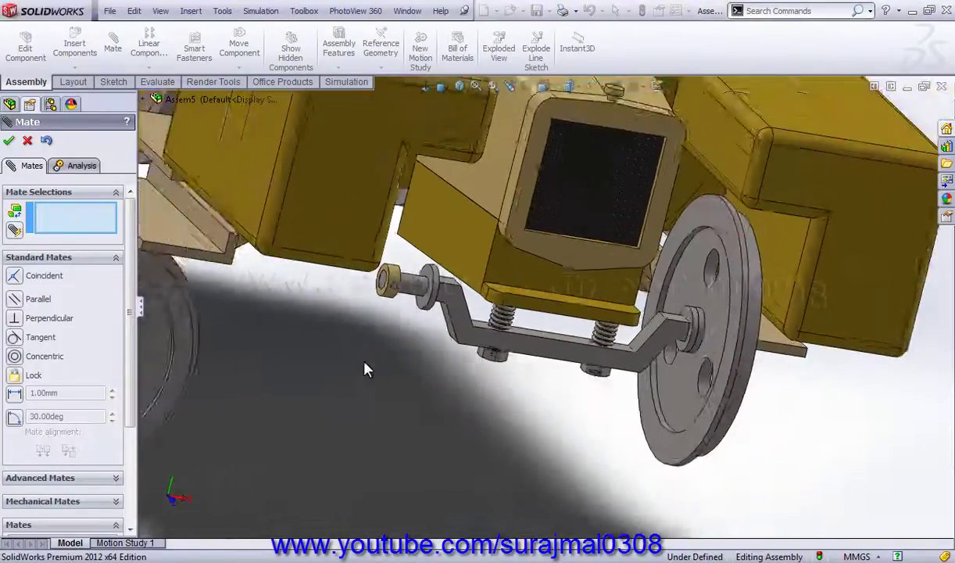
scroll(376, 352, "up", 3)
scroll(367, 329, "down", 2)
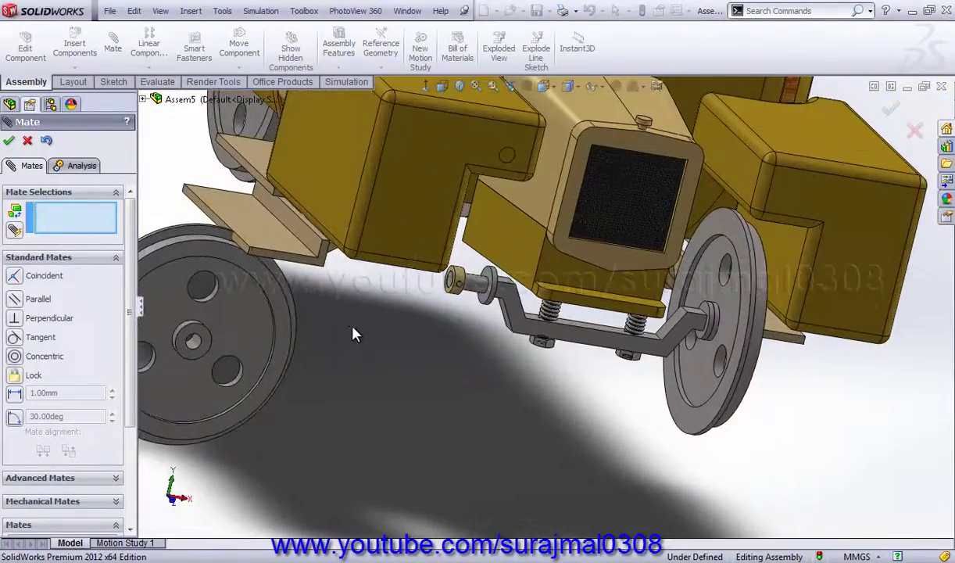
left_click(192, 340)
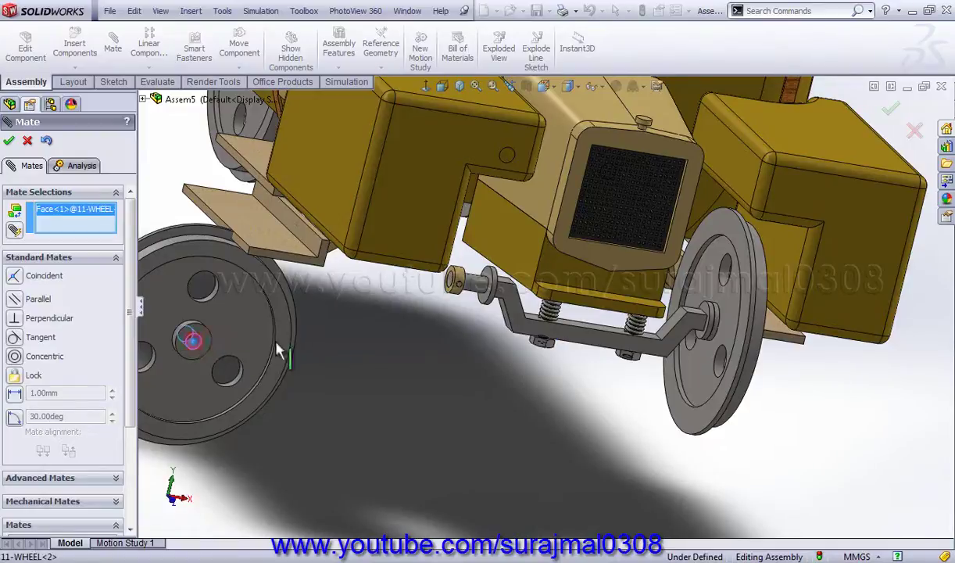
left_click(487, 303)
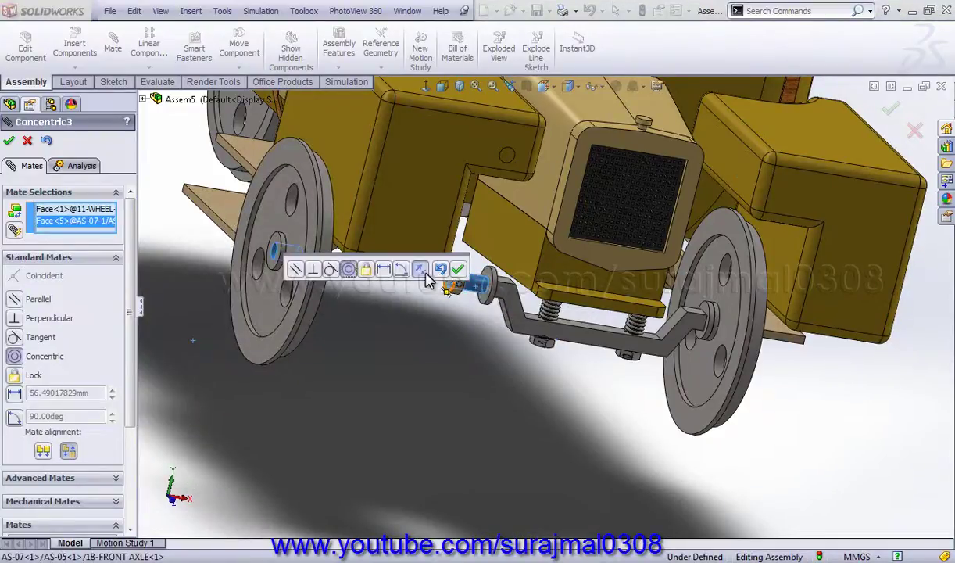
left_click(420, 269)
left_click(458, 269)
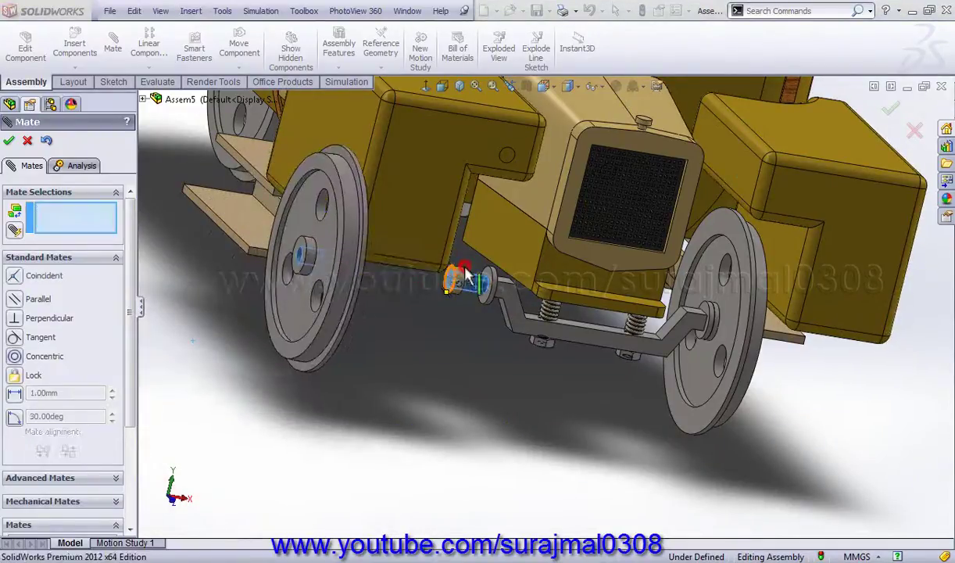
Add the remaining wheel-to-axle mate for the second wheel and close Mate.
scroll(510, 287, "down", 4)
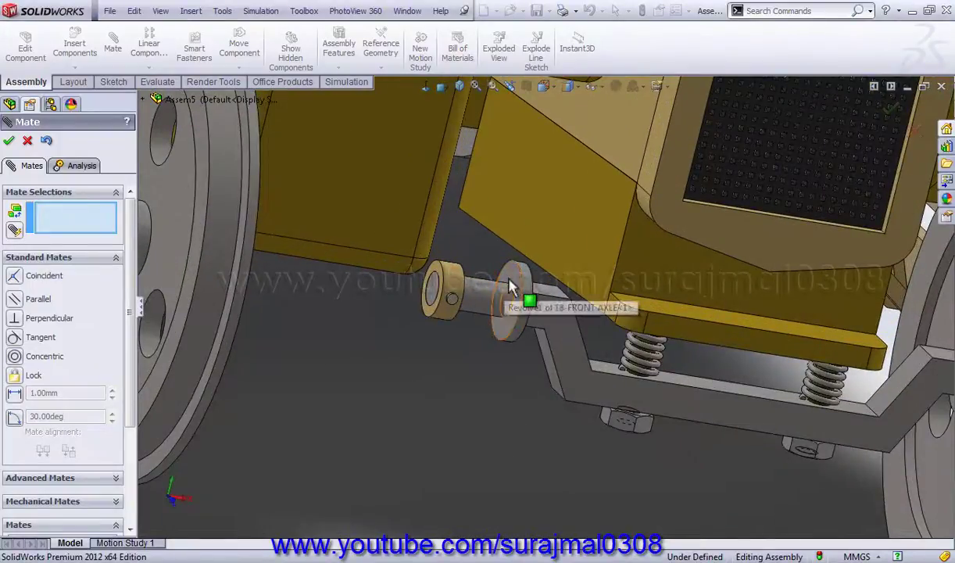
left_click(510, 286)
scroll(354, 292, "up", 5)
middle_click_drag(338, 296, 310, 290)
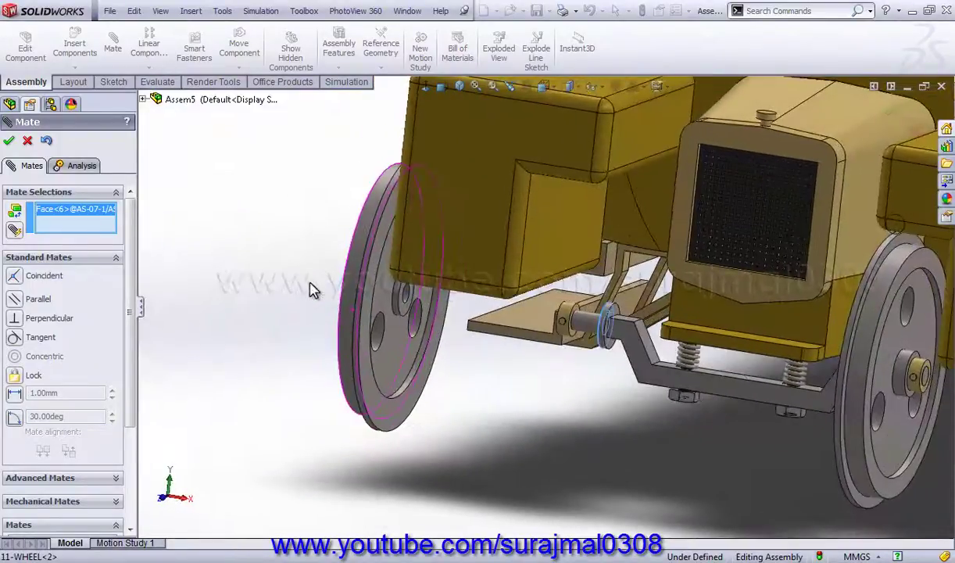
left_click(406, 311)
left_click(389, 334)
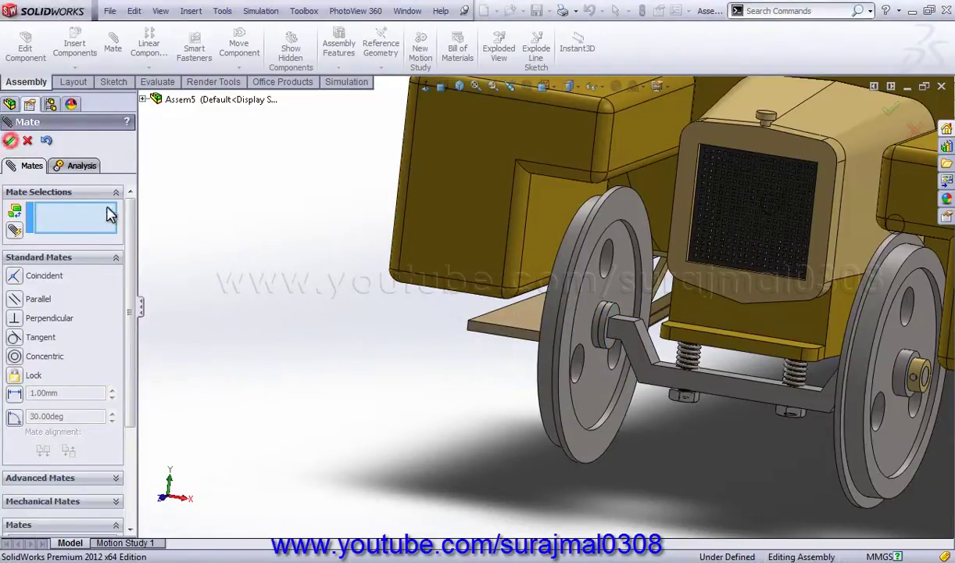
left_click(9, 140)
right_click_drag(242, 293, 260, 287)
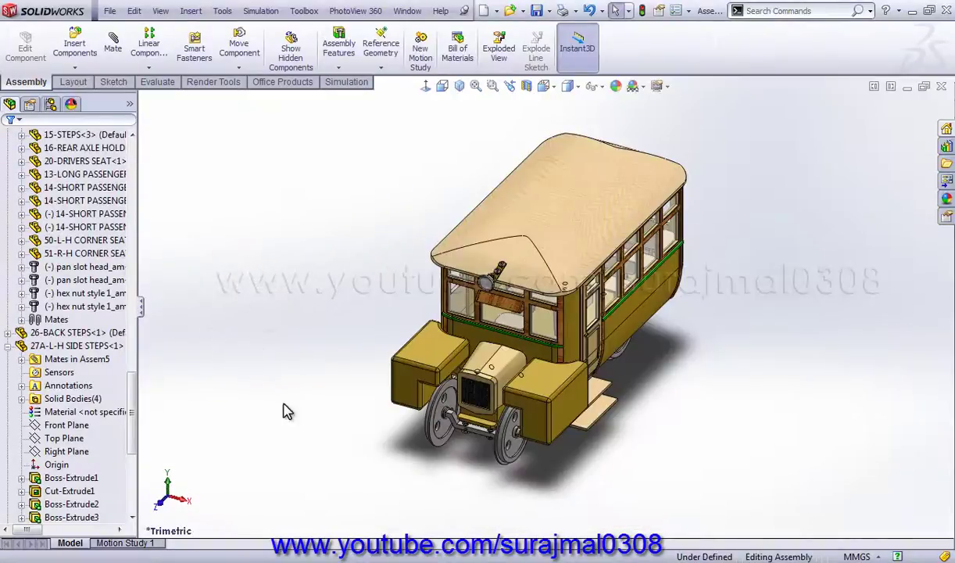
Collapse the 27A-L-H SIDE STEPS, AS-04, AS-06 and AS-07 branches in the tree.
left_click(8, 346)
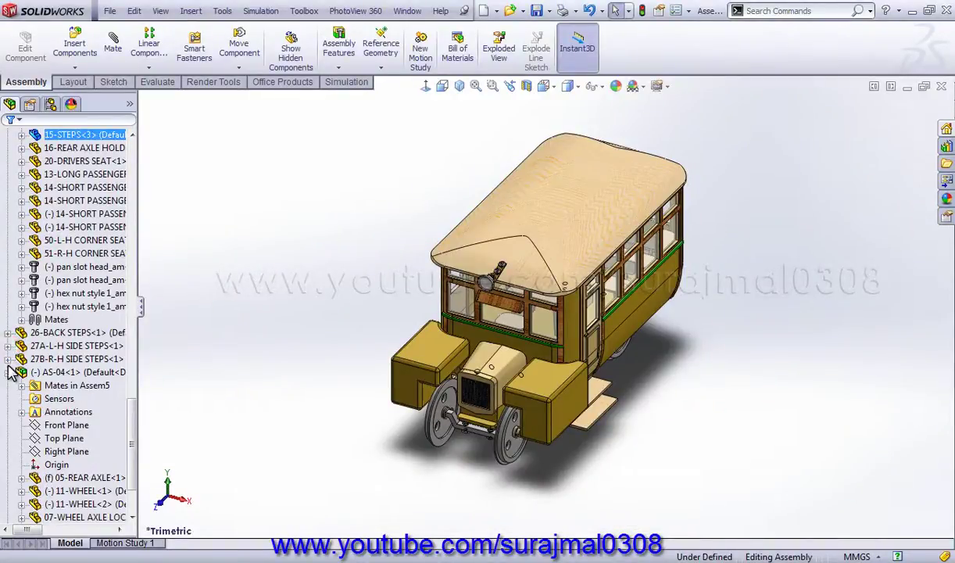
left_click(8, 372)
scroll(14, 352, "up", 5)
scroll(14, 258, "up", 2)
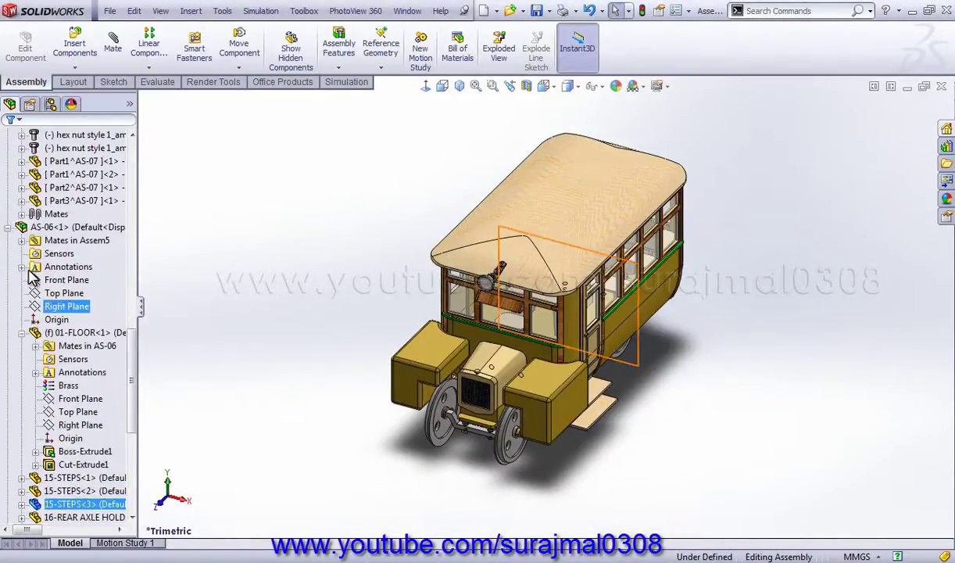
left_click(8, 227)
scroll(11, 231, "up", 3)
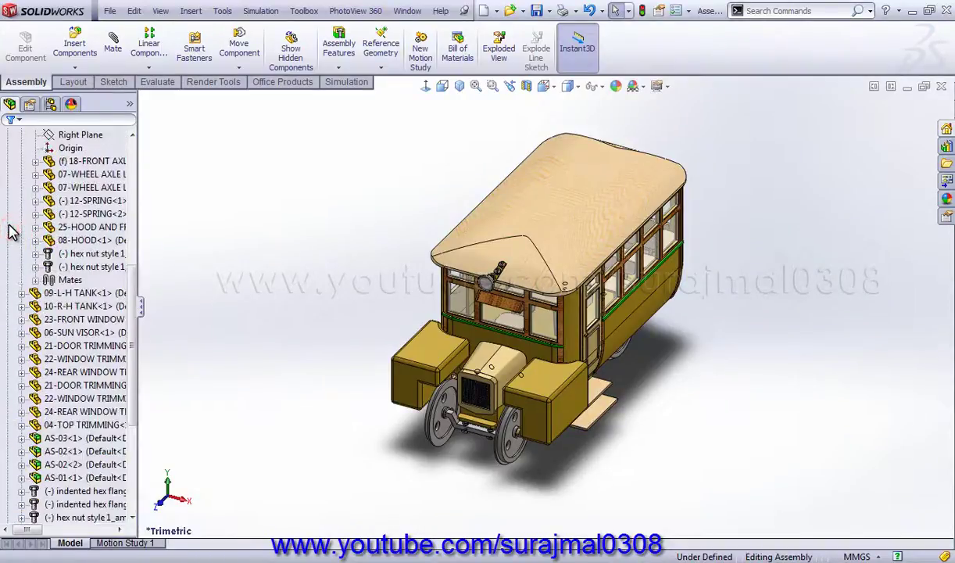
scroll(11, 231, "up", 4)
scroll(11, 228, "up", 2)
left_click(8, 227)
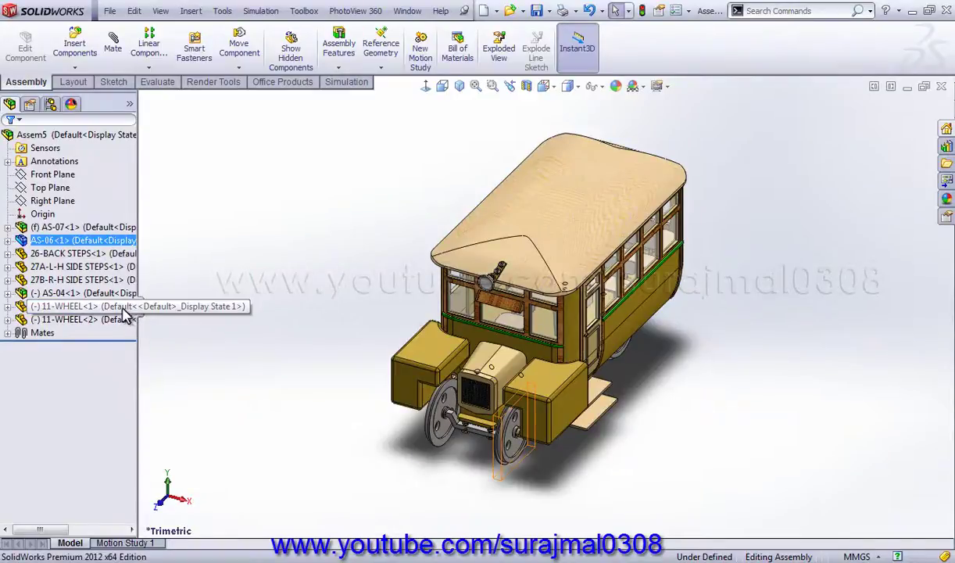
Set AS-04 to solve as Flexible in Component Properties, then select a rear wheel to check it.
right_click(112, 301)
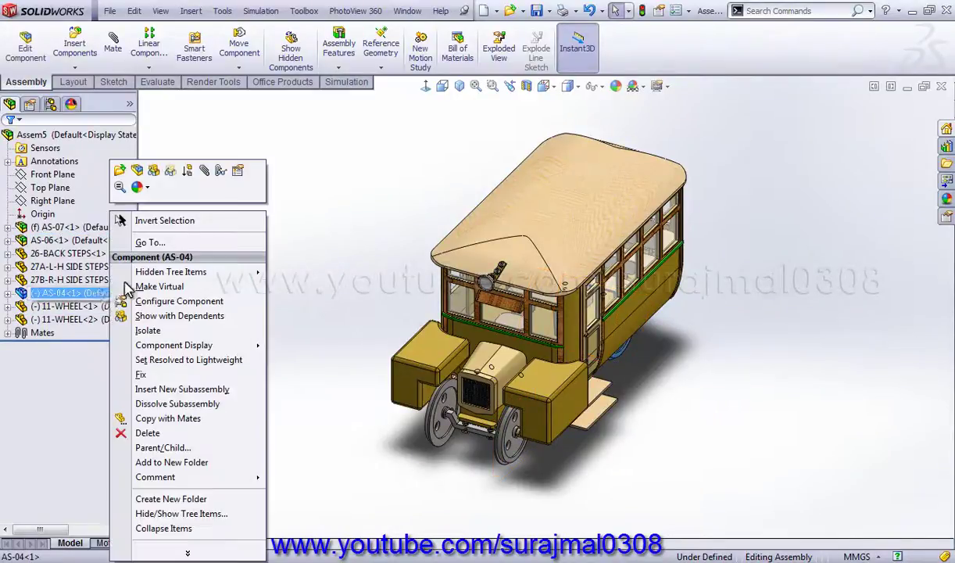
left_click(236, 172)
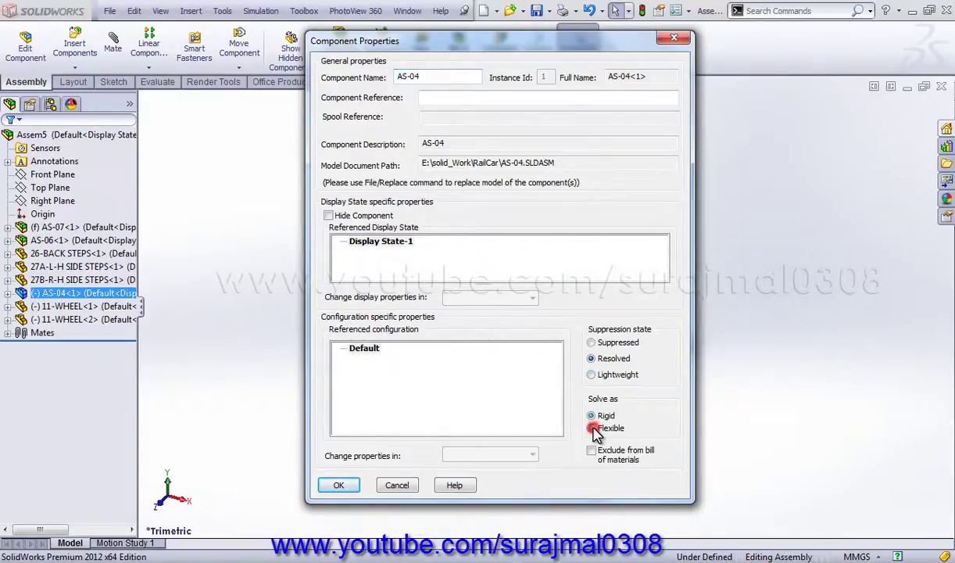
left_click(339, 486)
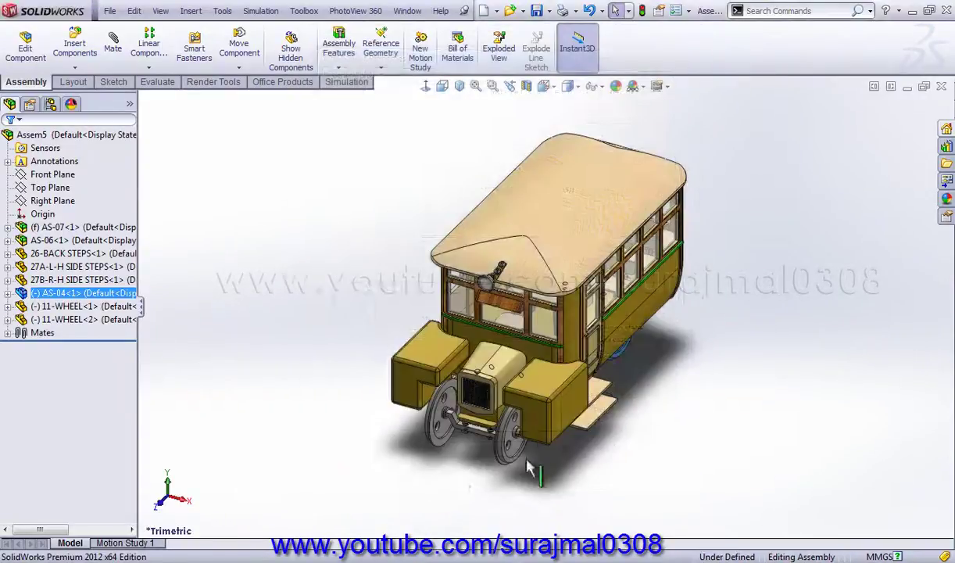
middle_click_drag(625, 433, 667, 390)
scroll(606, 336, "down", 3)
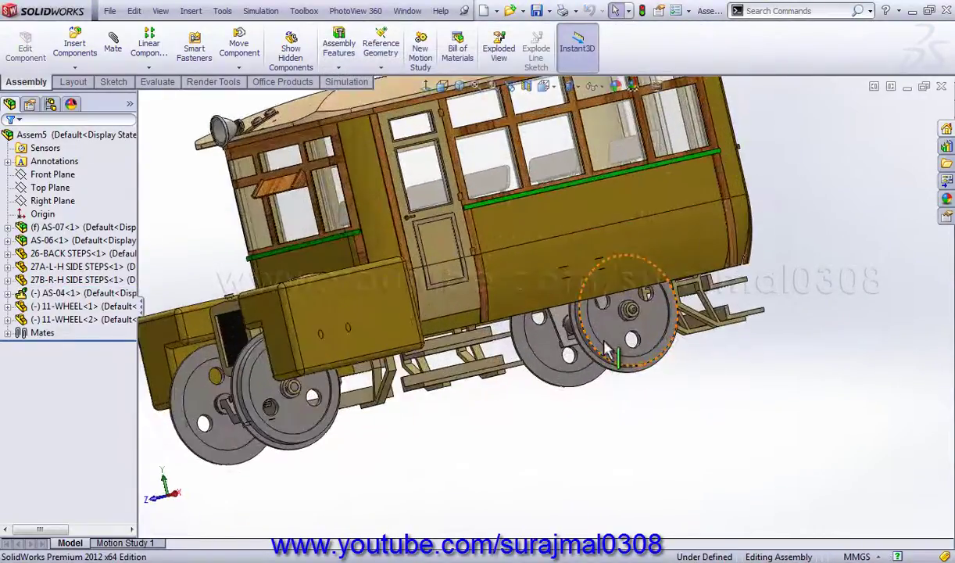
left_click(606, 336)
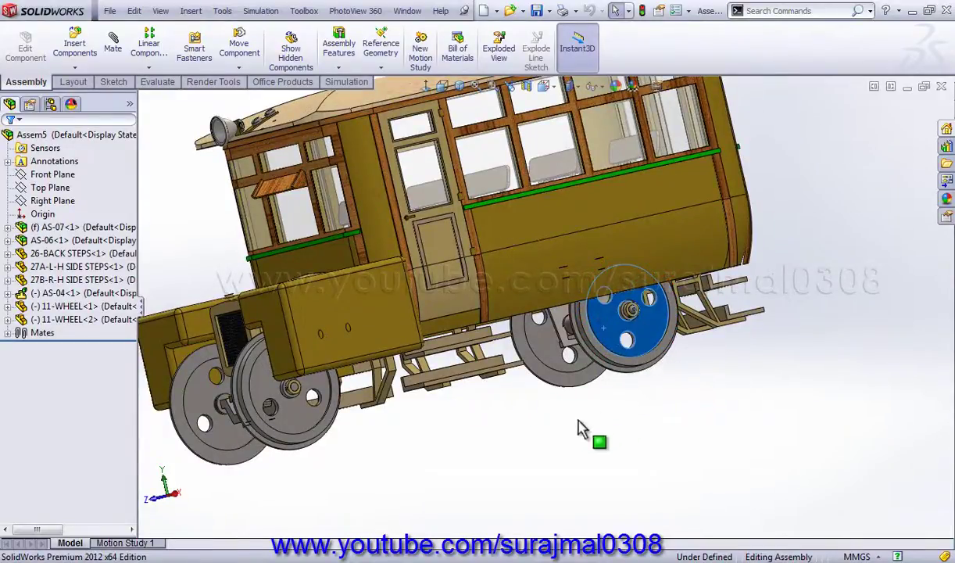
right_click_drag(529, 436, 578, 407)
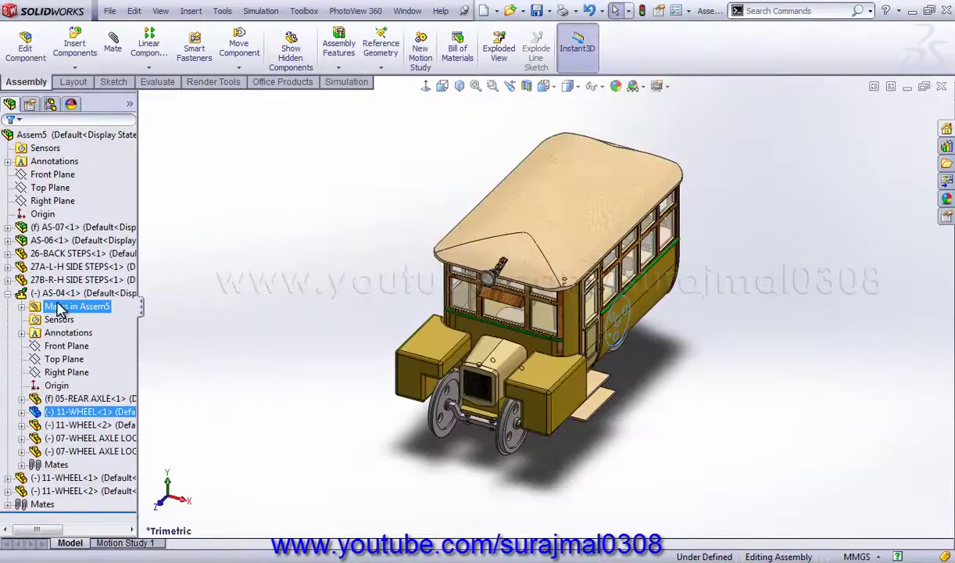
Save the assembly, choosing Save All and rebuilding the model first.
left_click(8, 293)
right_click_drag(242, 325, 341, 222)
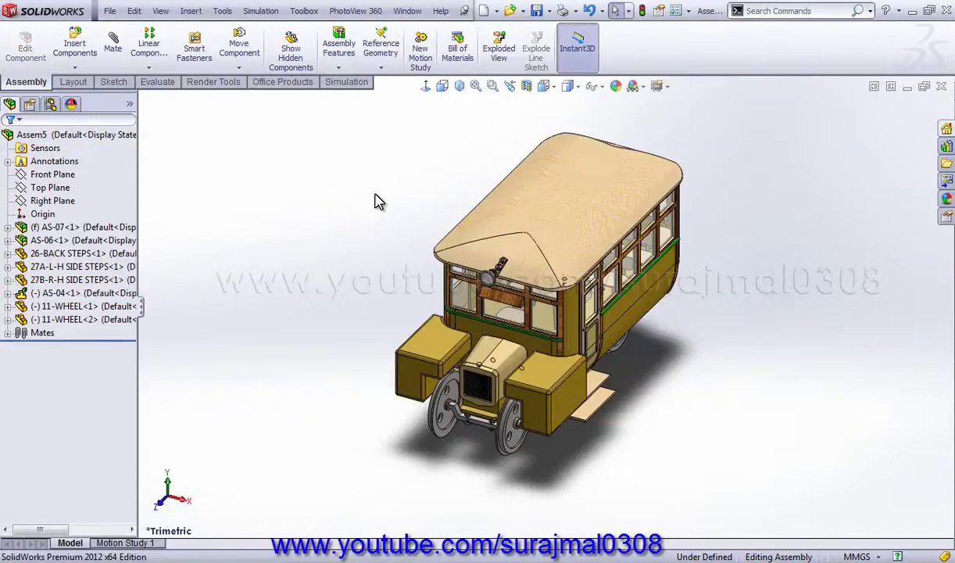
left_click(536, 10)
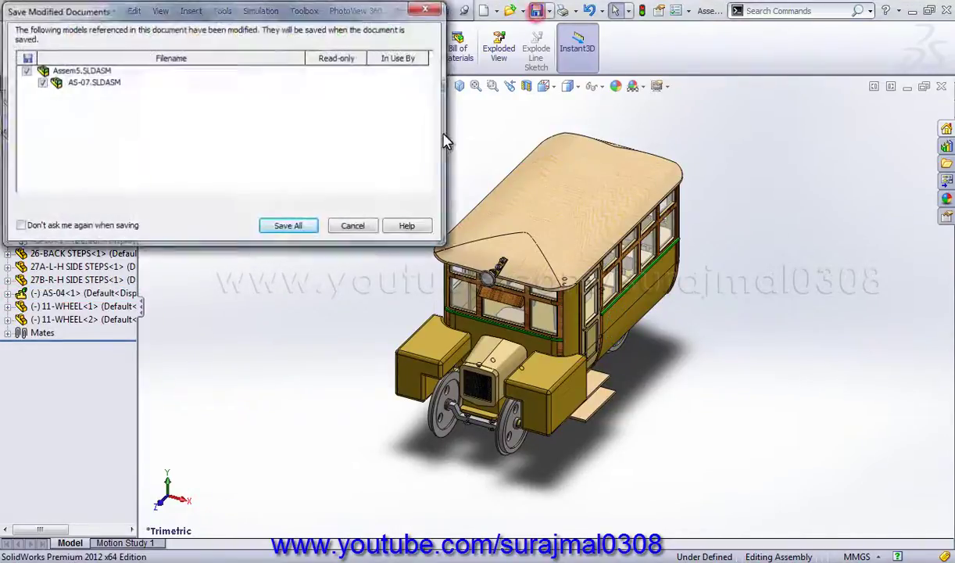
left_click(288, 227)
left_click(397, 235)
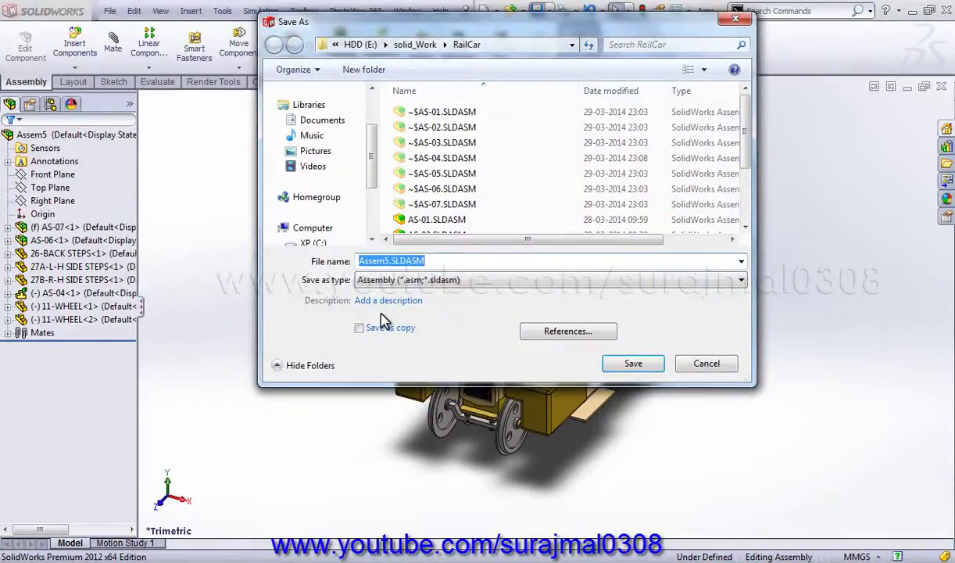
Name the assembly AS-08.SLDASM in the RailCar folder and save it.
type("AS")
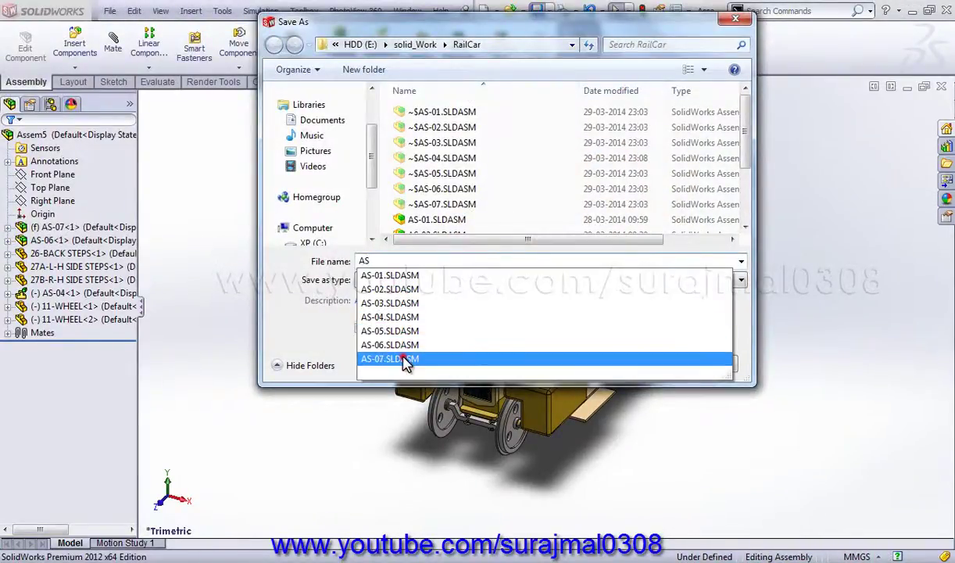
left_click(403, 357)
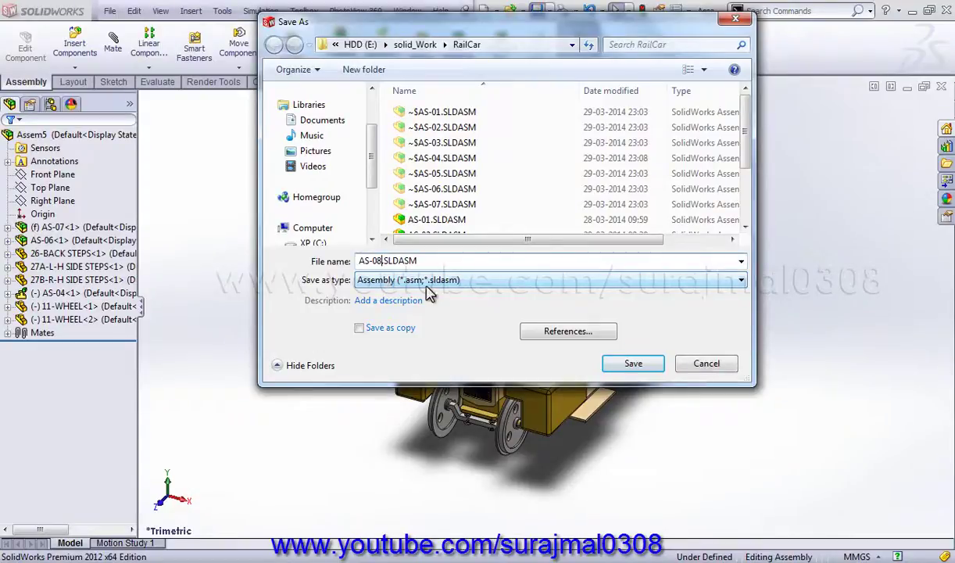
left_click(625, 366)
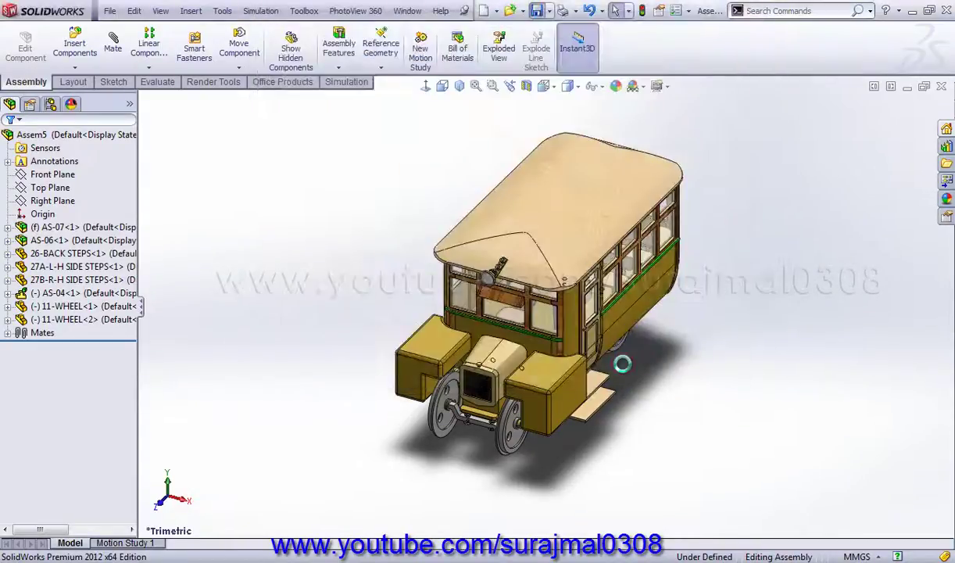